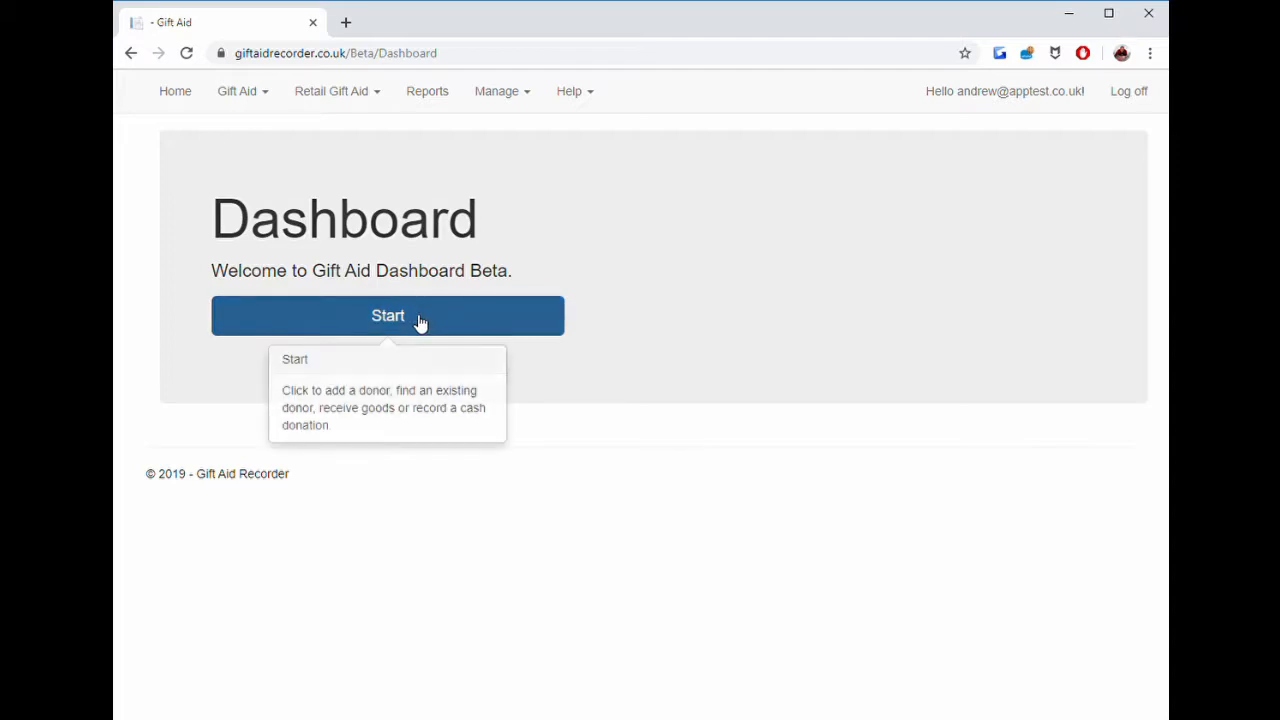
Start a new transaction and search the donor records by the donor's last name.
left_click(415, 323)
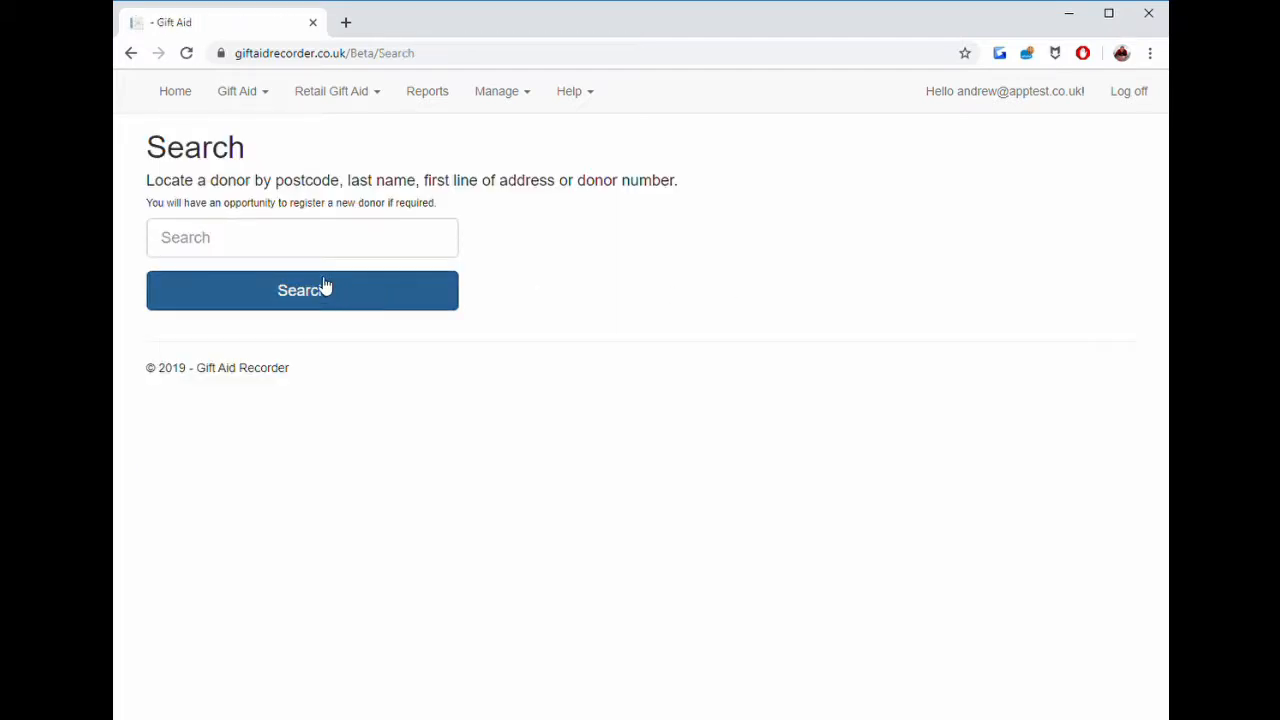
left_click(286, 241)
type("Jones")
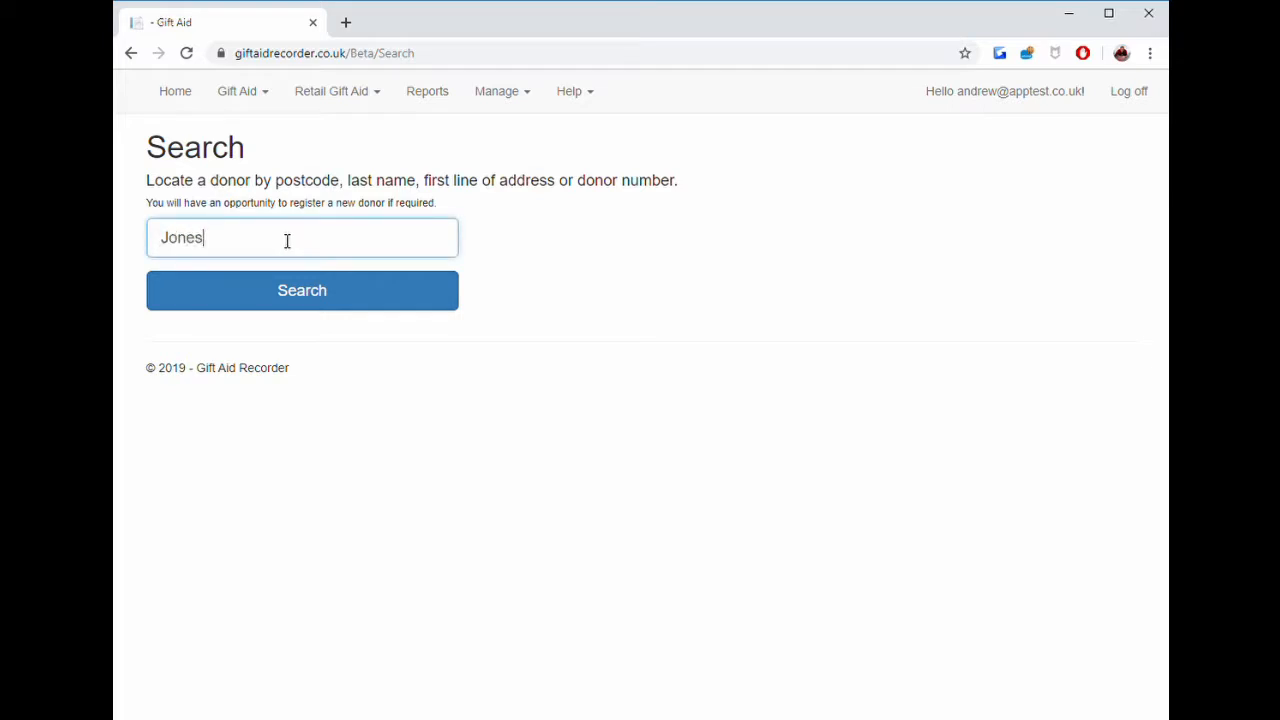
key("Return")
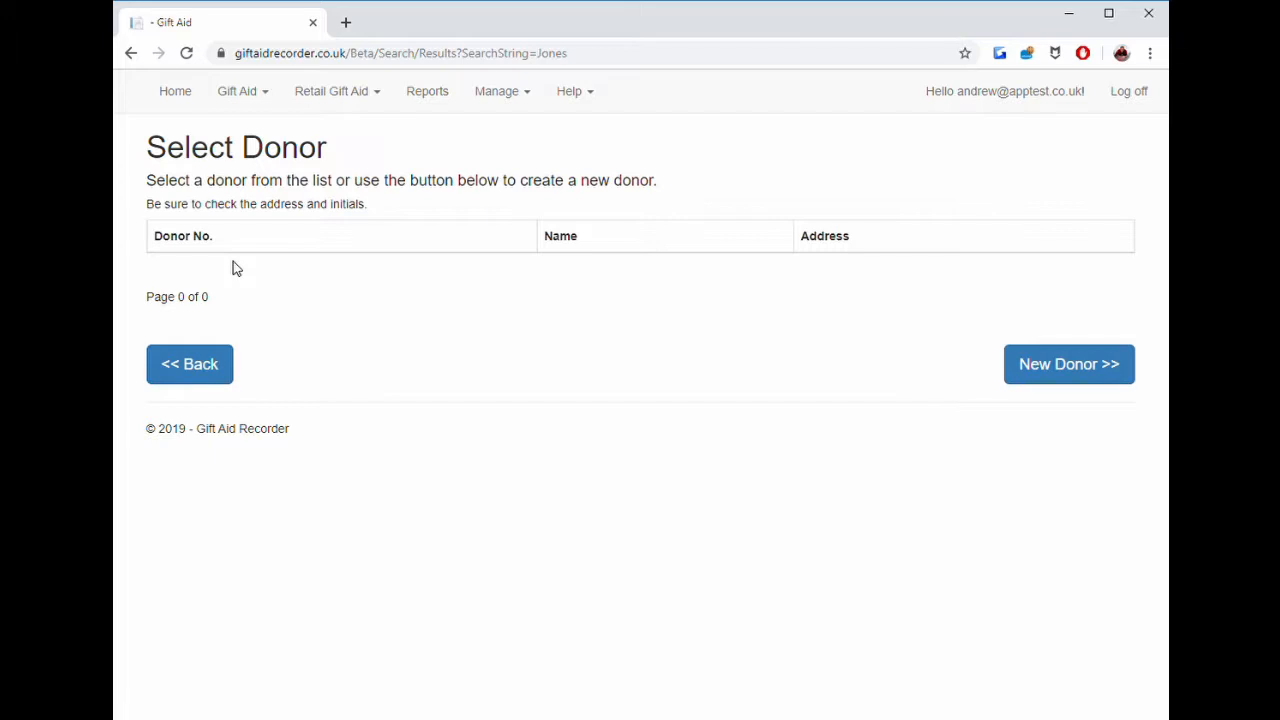
Create a new donor, entering the title, first initial and last name on the name form.
left_click(1082, 374)
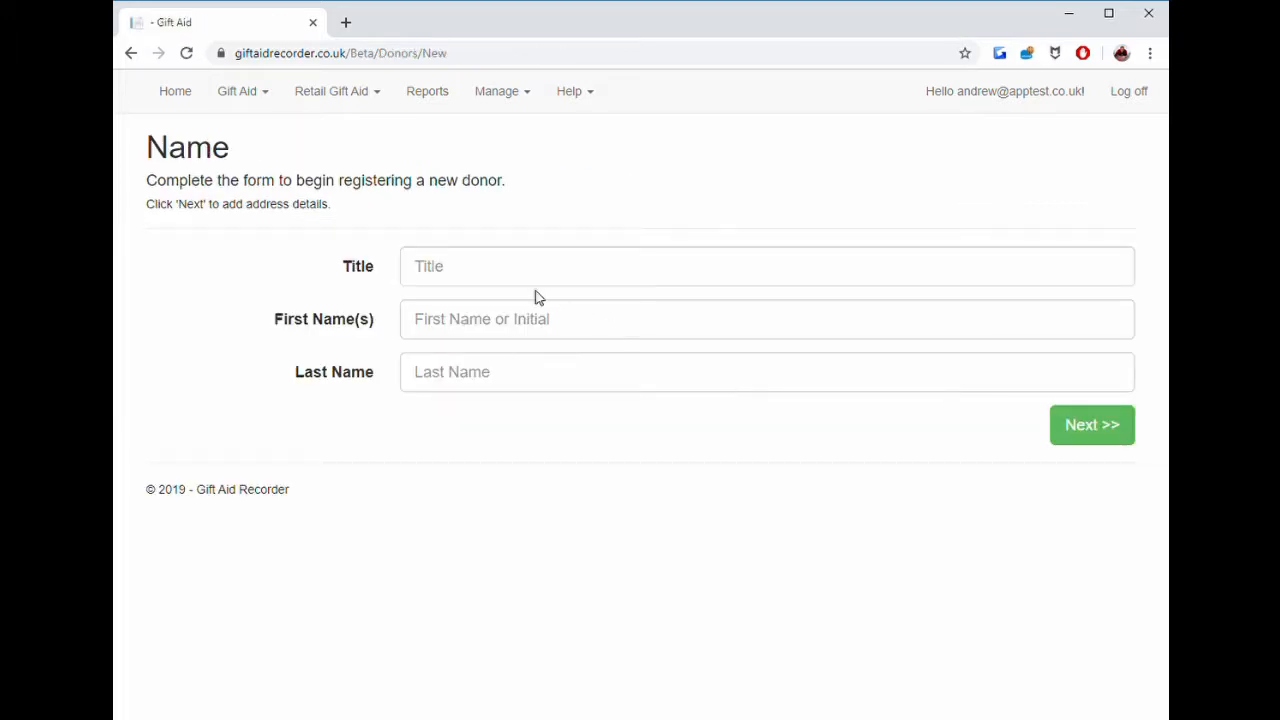
left_click(523, 279)
type("Mr")
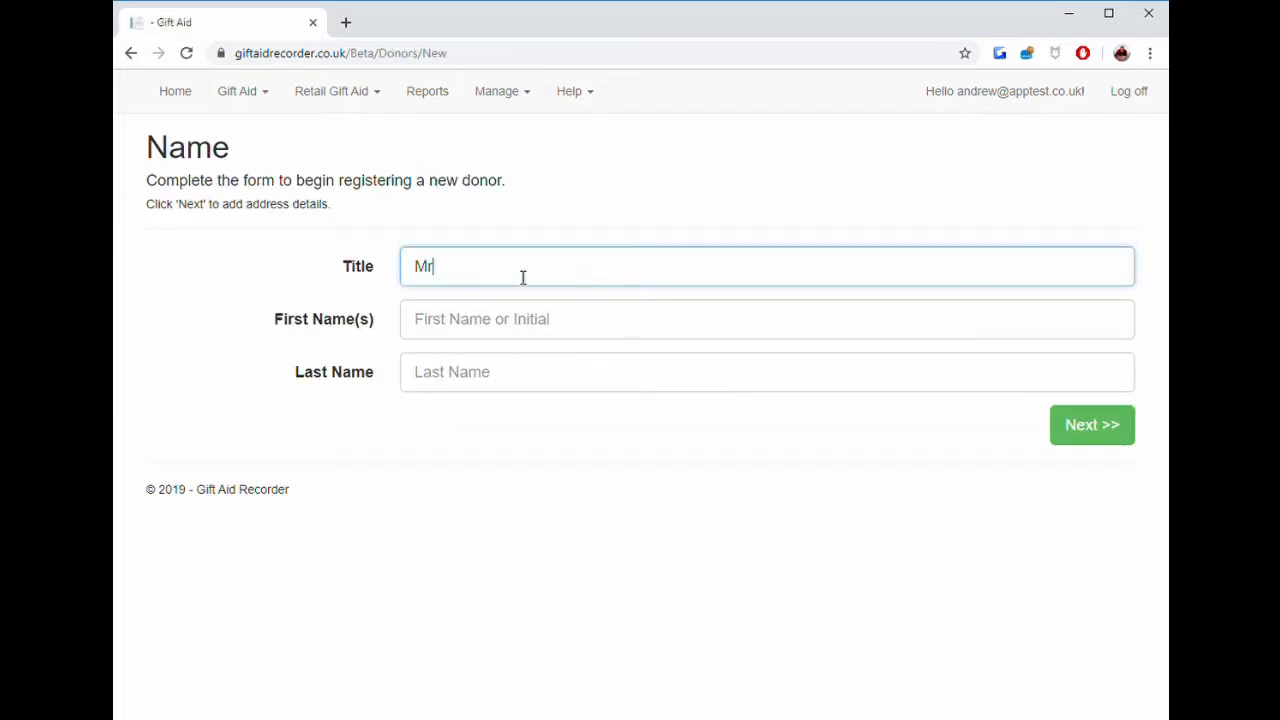
left_click(621, 323)
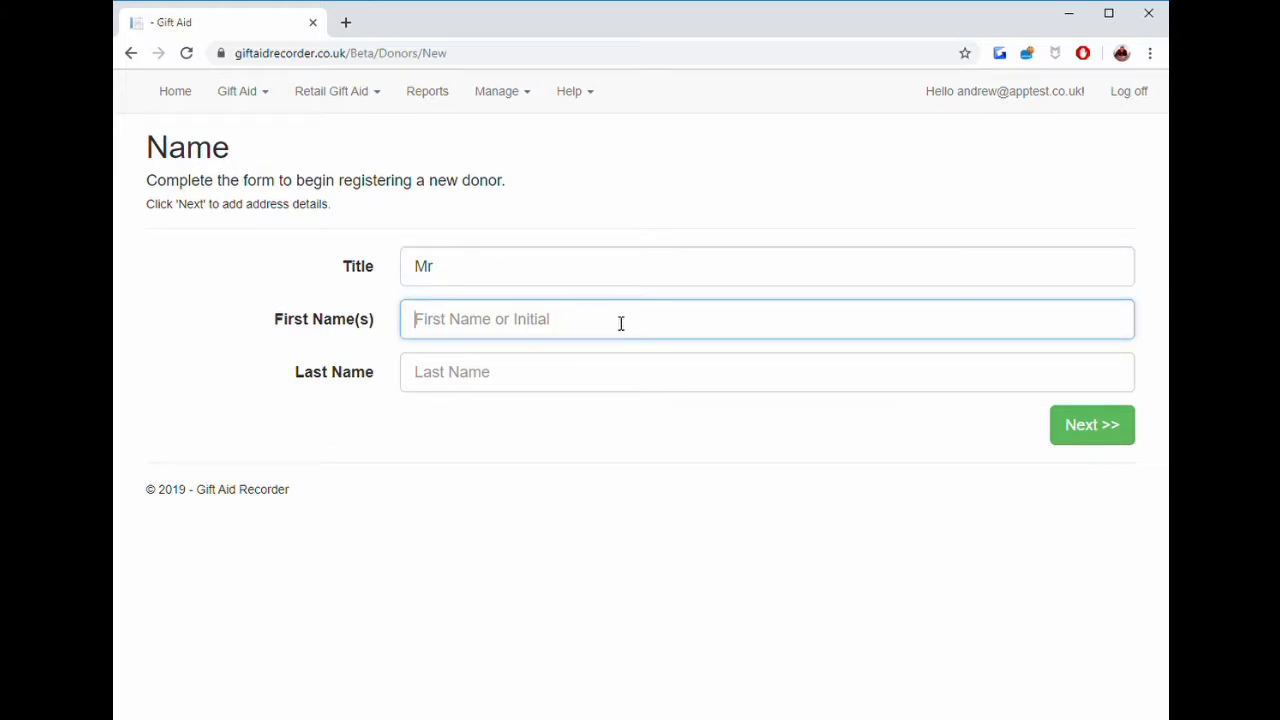
type("P")
left_click(620, 374)
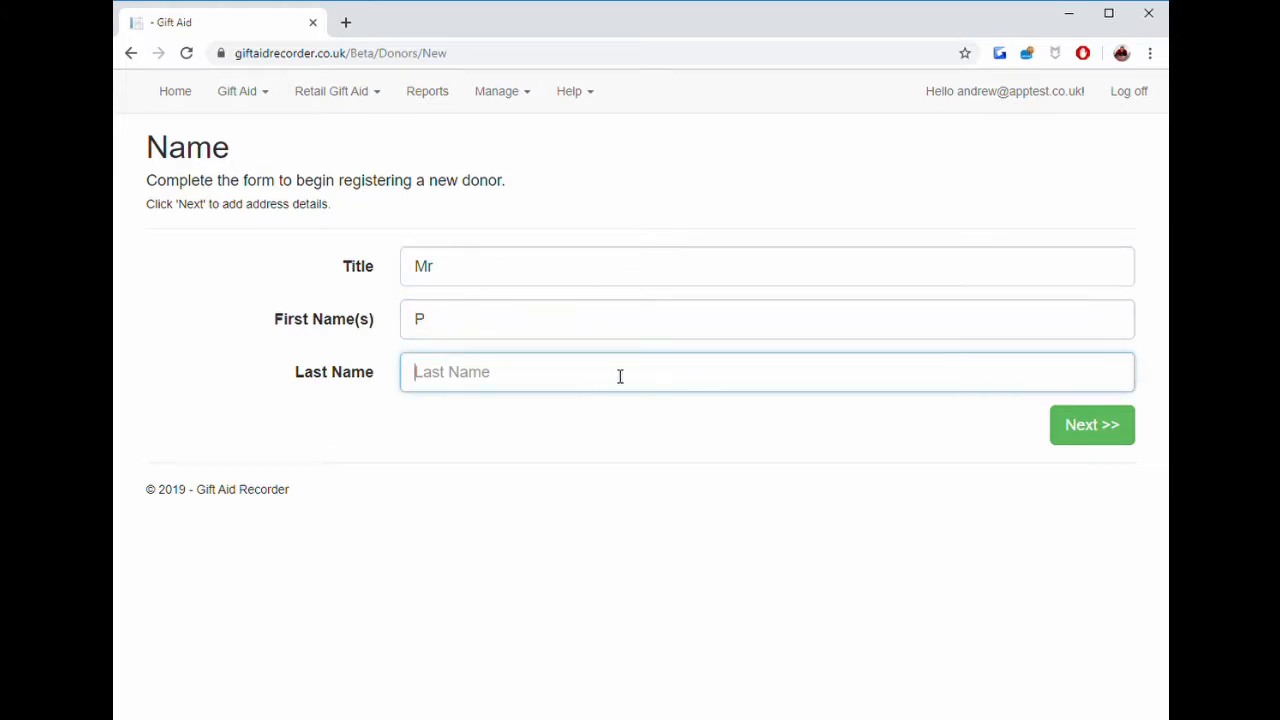
type("Jones")
left_click(1075, 438)
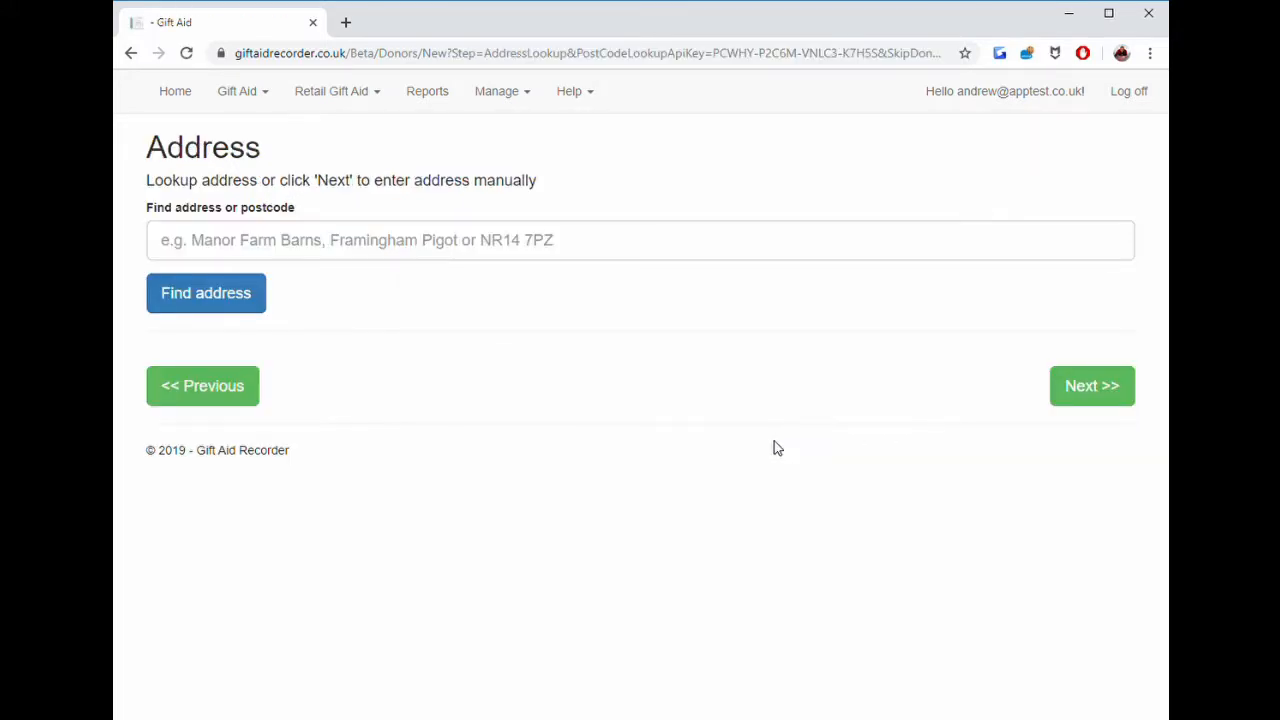
Look up the donor's postcode and select their house from the list of found addresses.
left_click(408, 254)
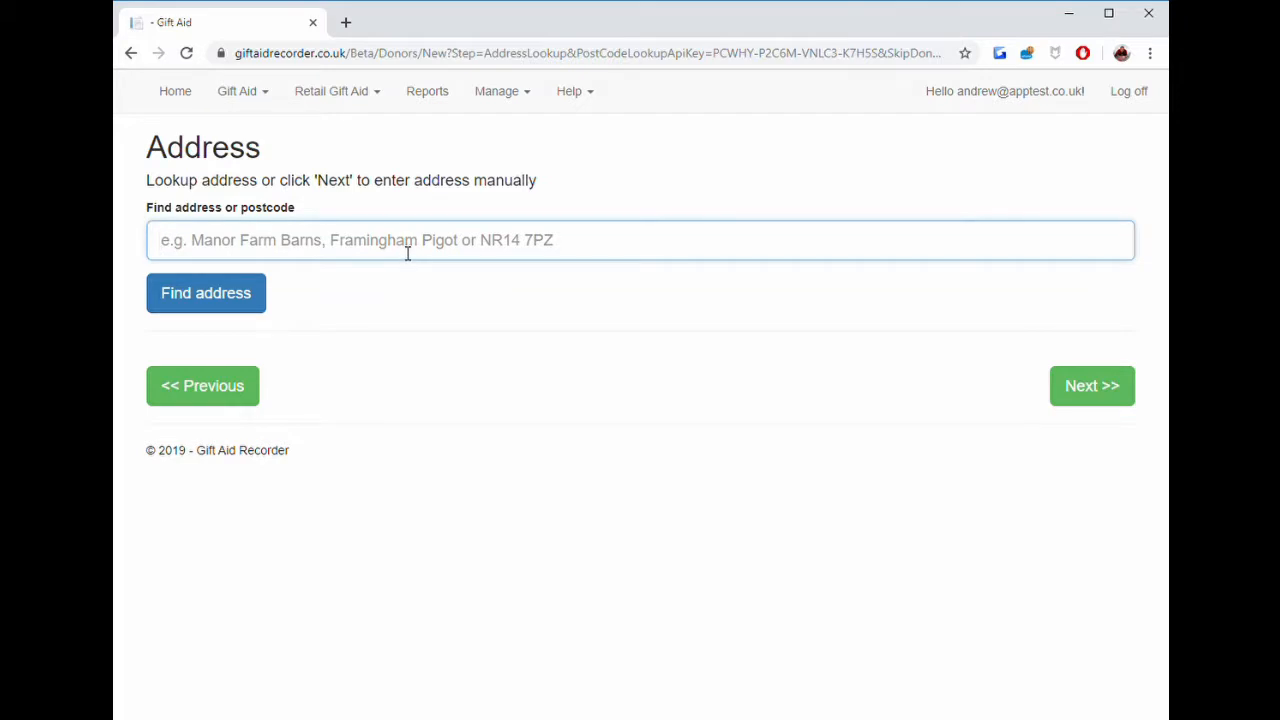
type("C")
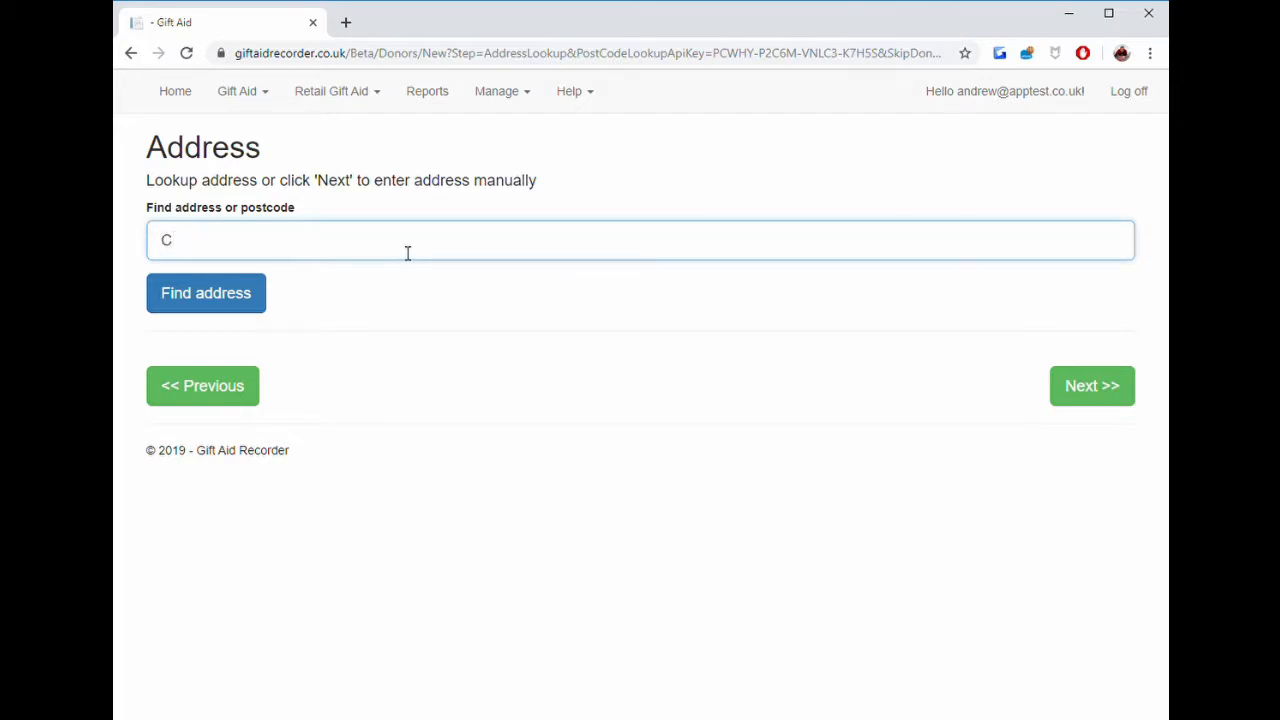
type("B9 7FS")
left_click(262, 292)
scroll(373, 400, "down", 3)
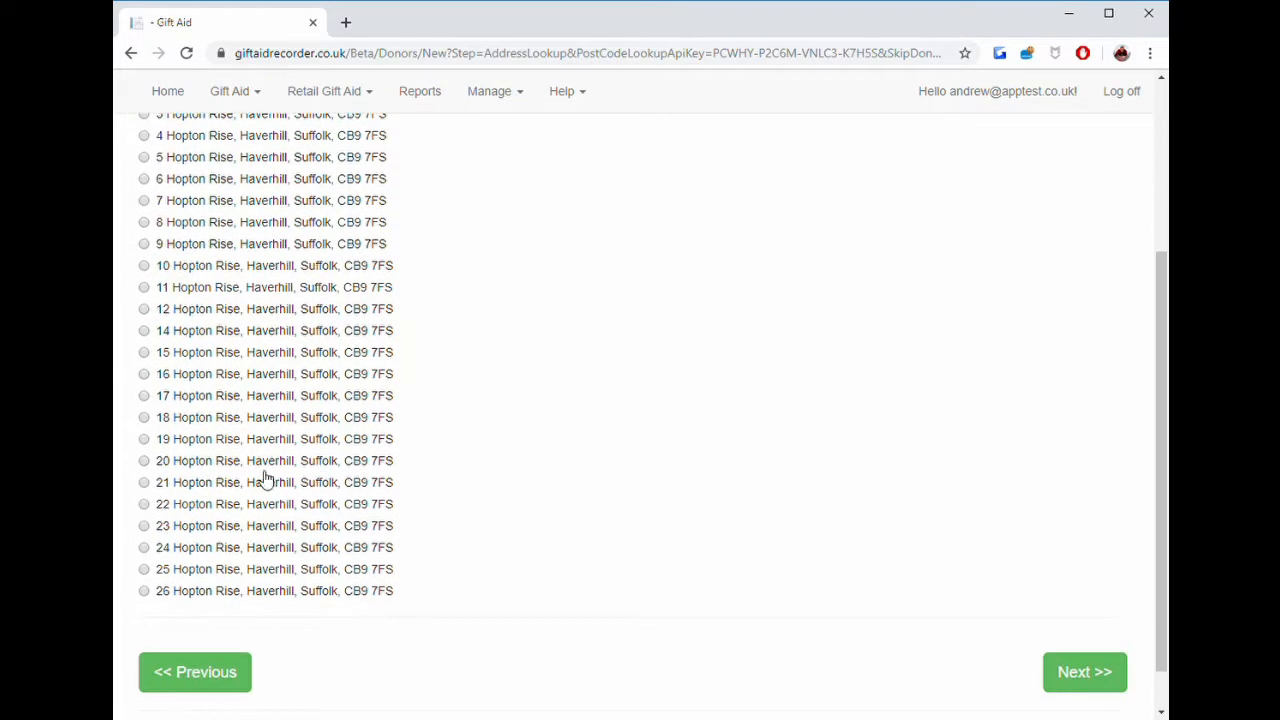
left_click(203, 569)
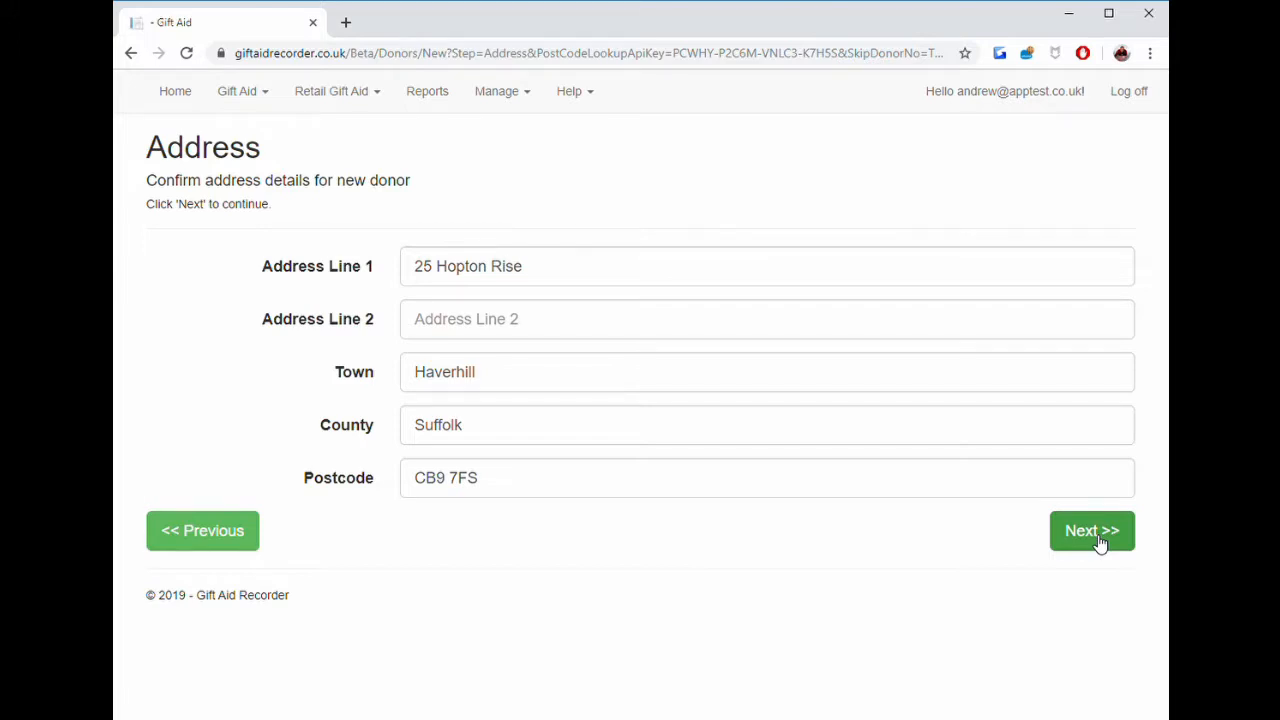
Accept the address and the dated Gift Aid declaration, and finish registering the new donor.
left_click(1099, 541)
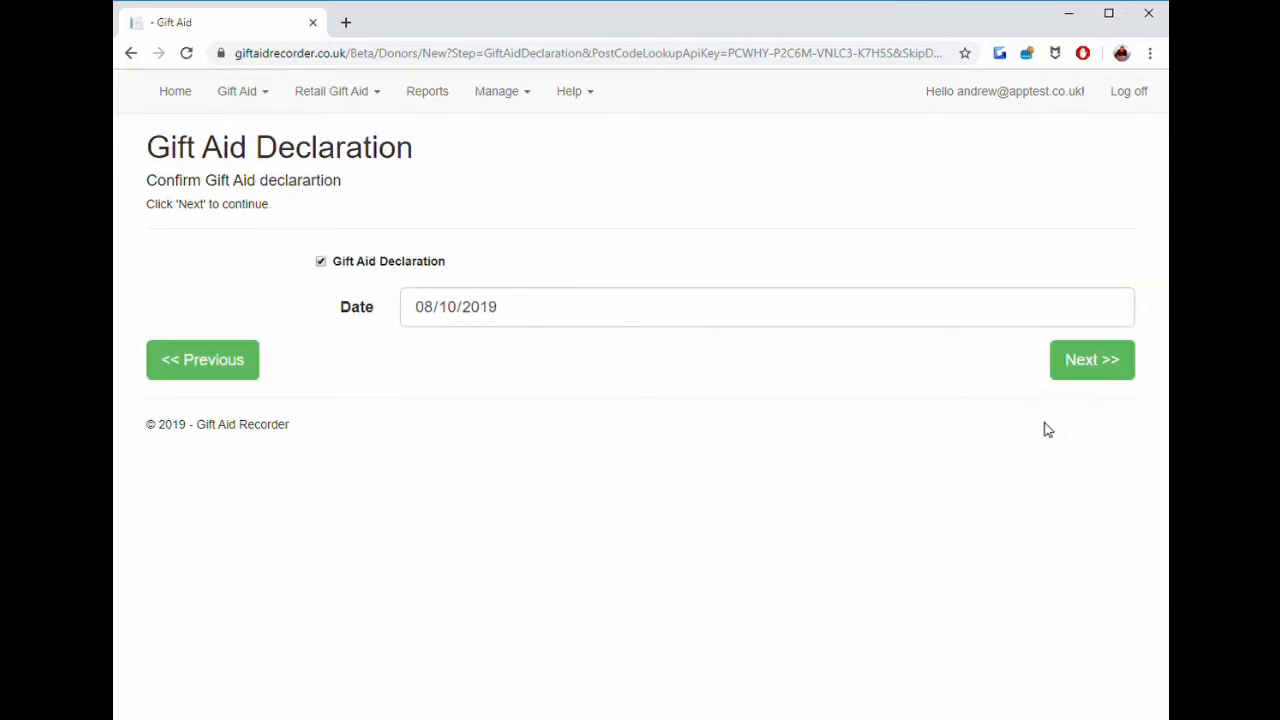
left_click(1079, 376)
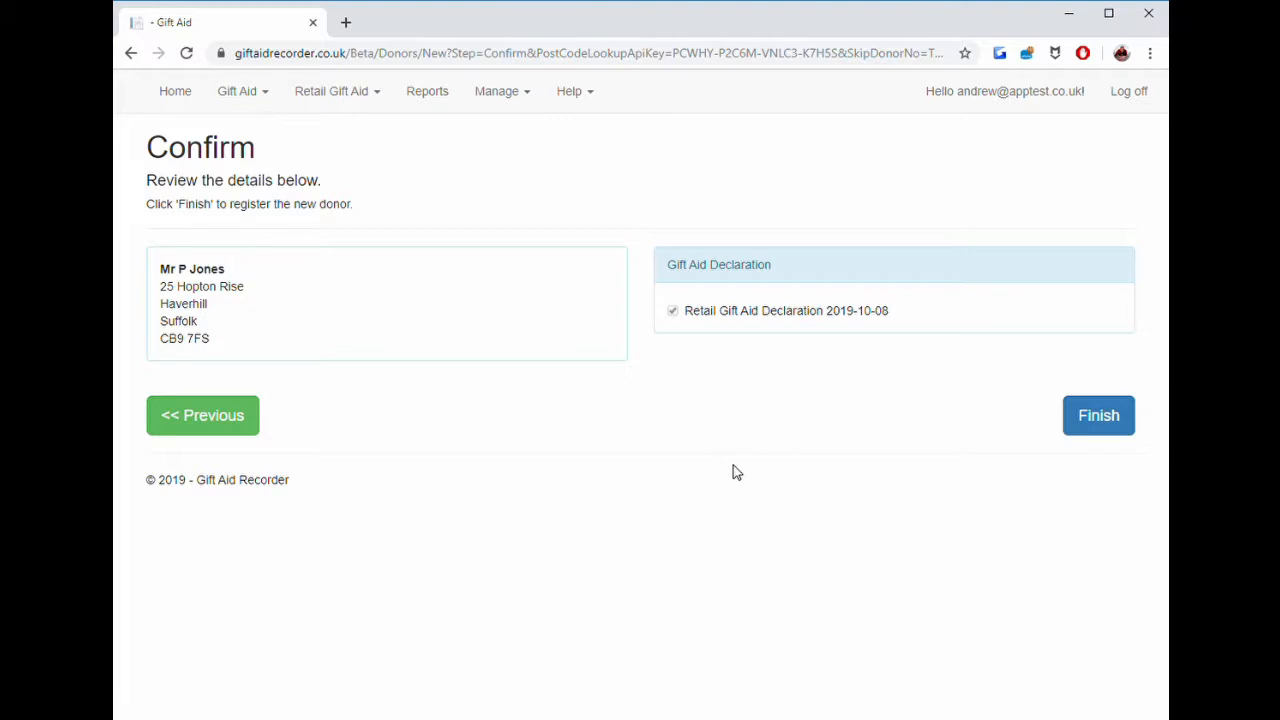
left_click(1099, 428)
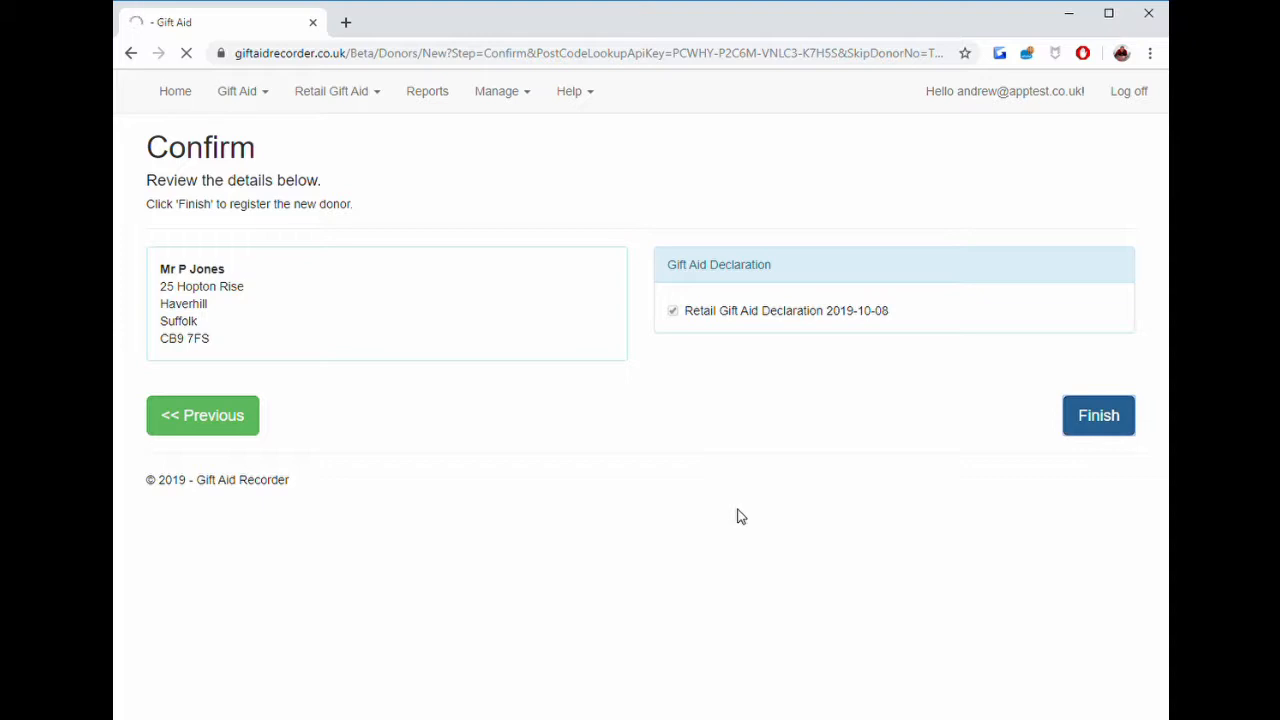
left_click(1097, 426)
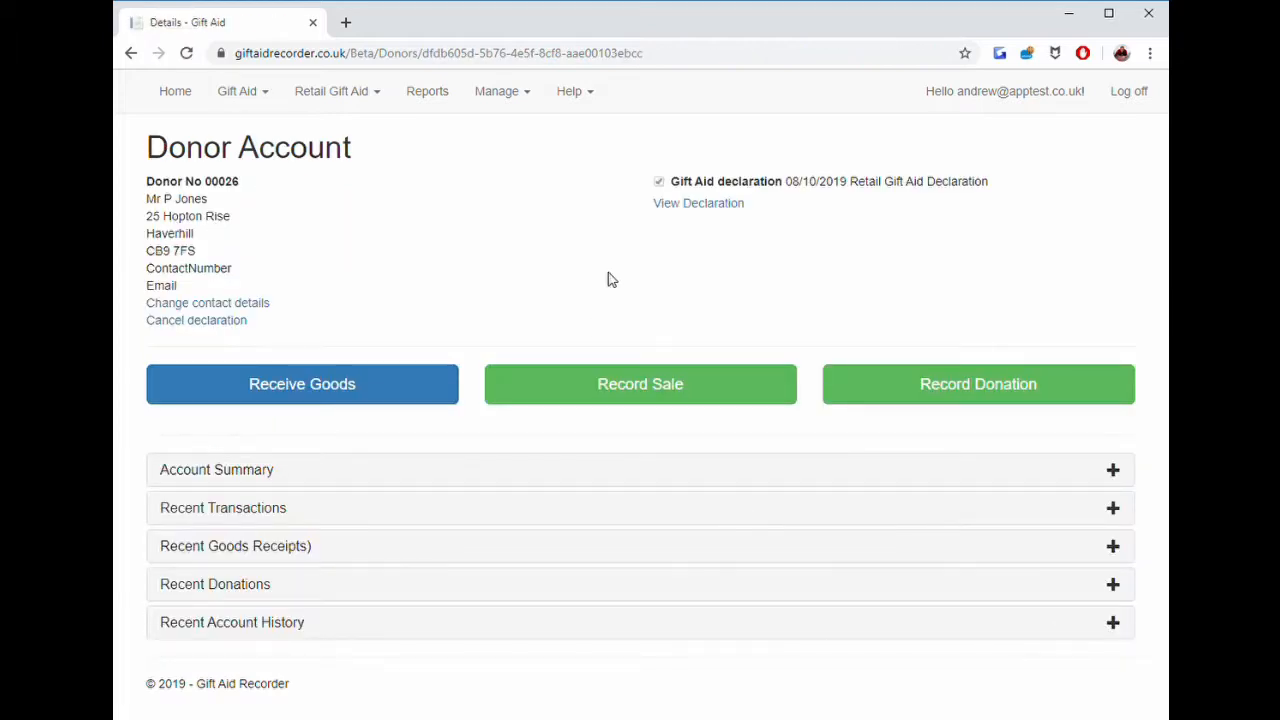
Open the donor's Retail Gift Aid Declaration and print it.
left_click(692, 208)
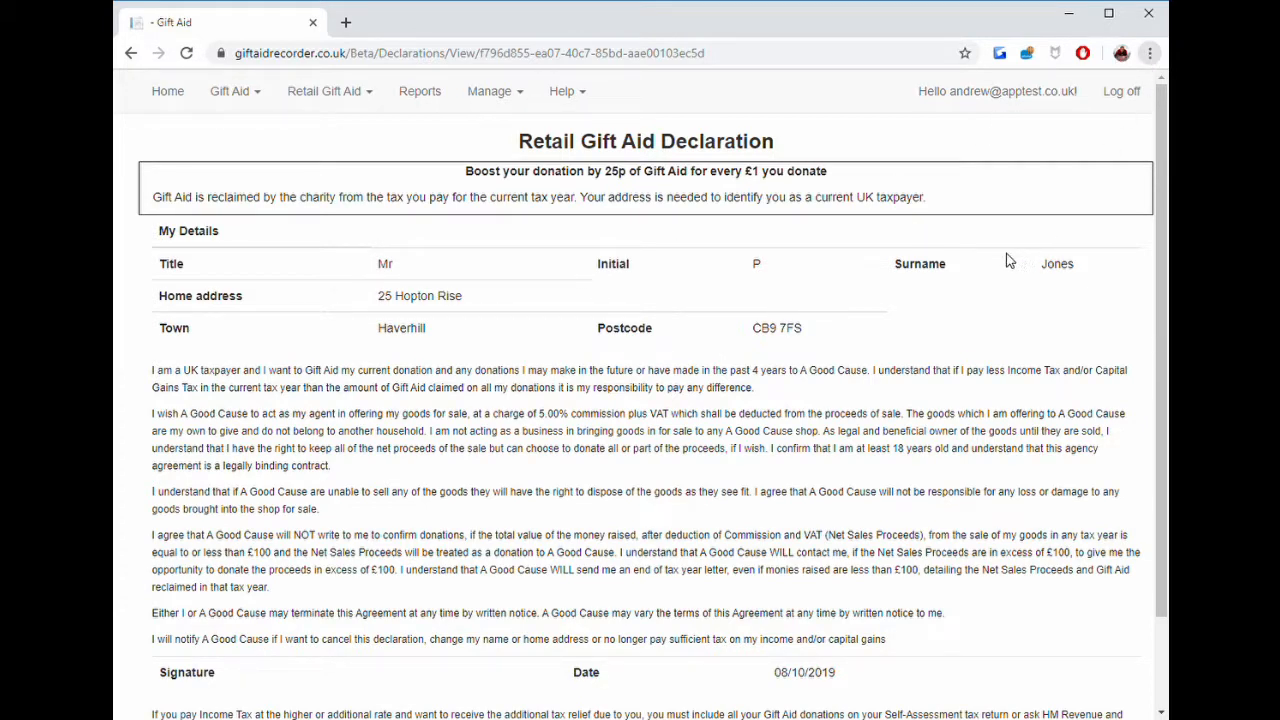
key("ctrl+p")
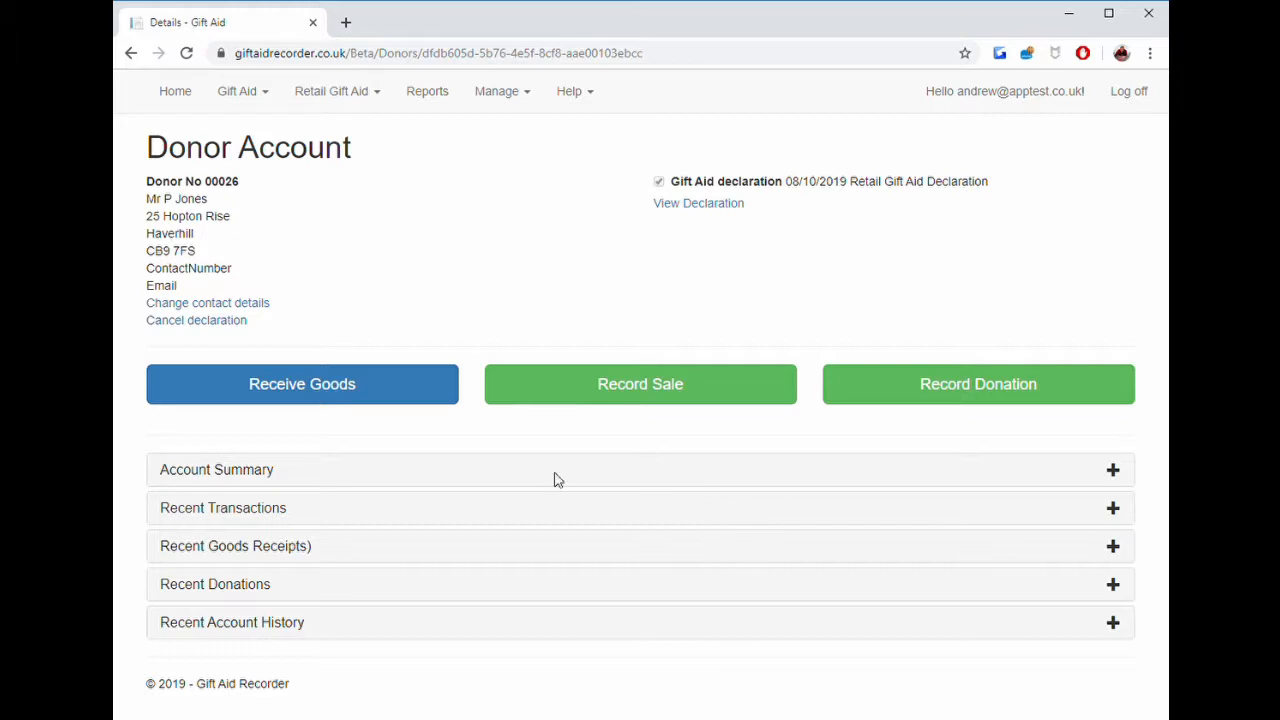
Start receiving goods for the donor and add a Trousers item priced at 10.
left_click(350, 392)
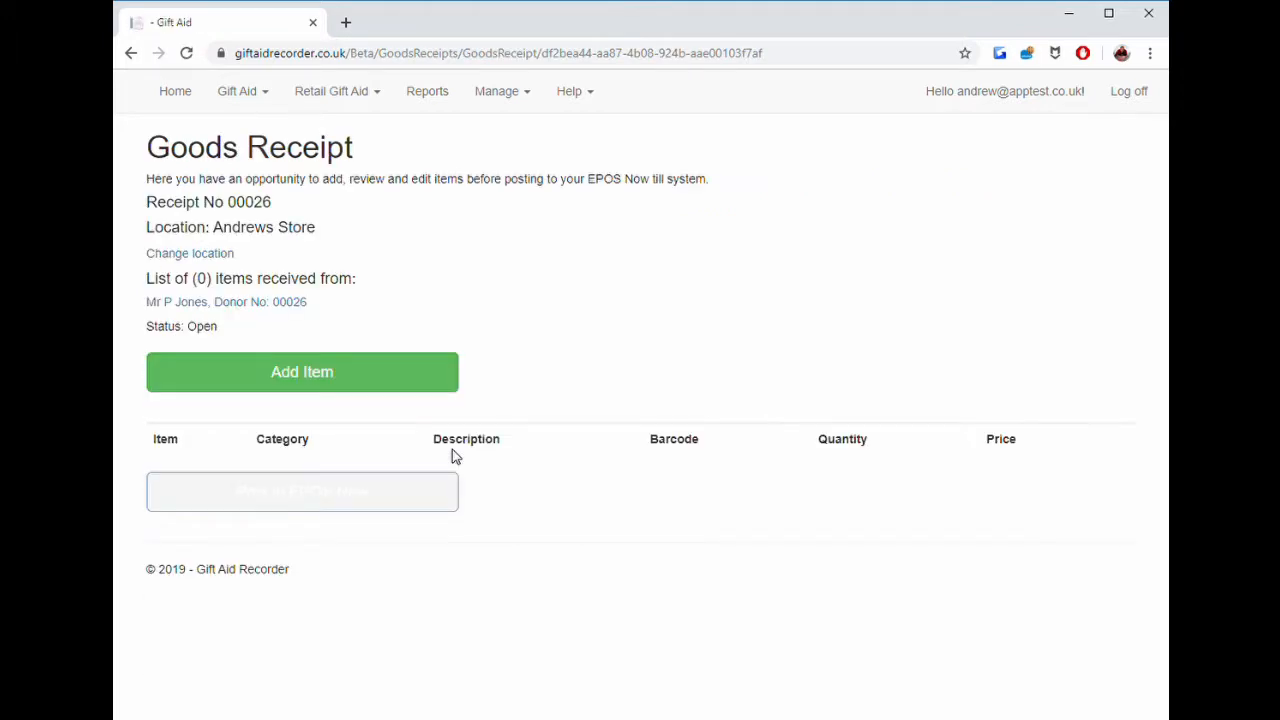
left_click(363, 377)
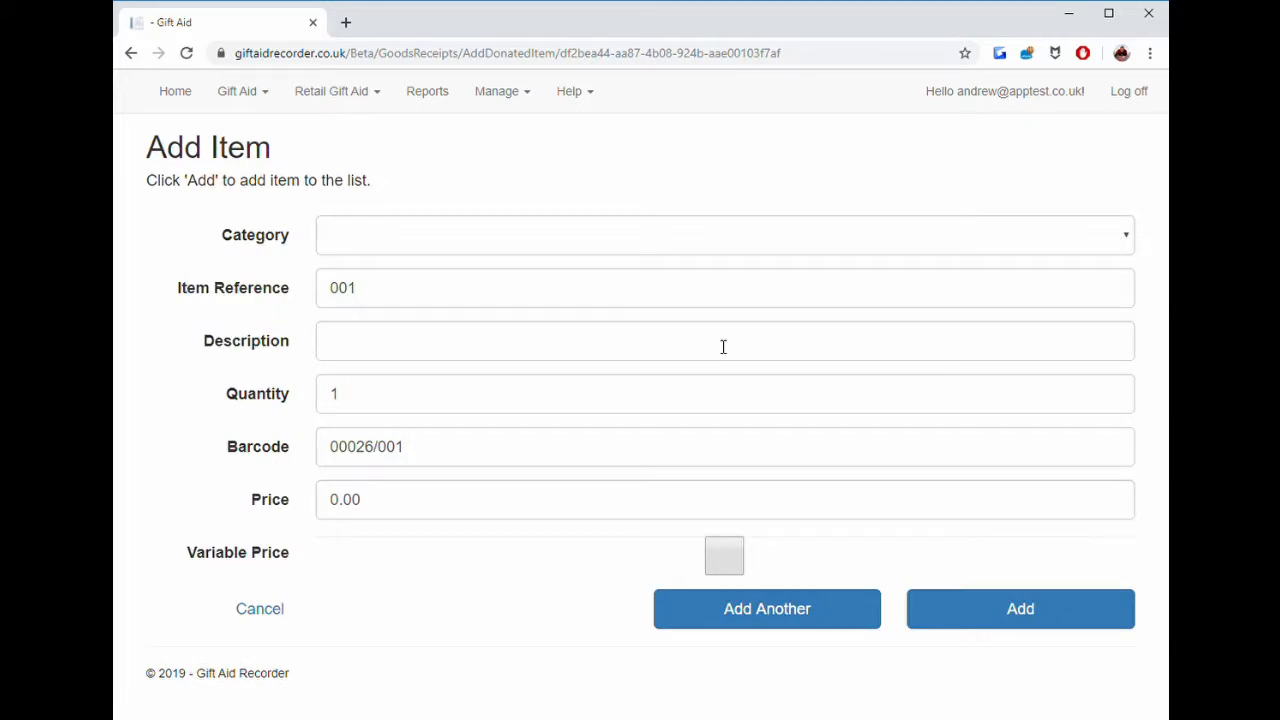
left_click(586, 234)
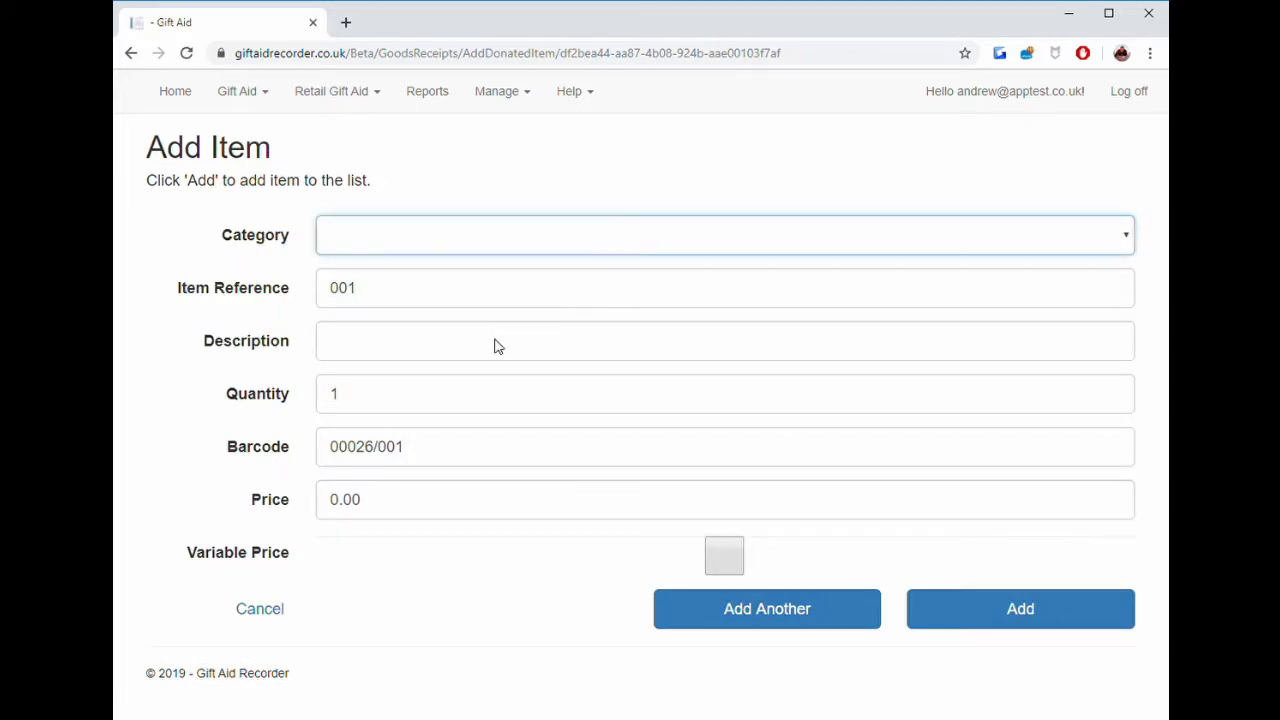
left_click(477, 377)
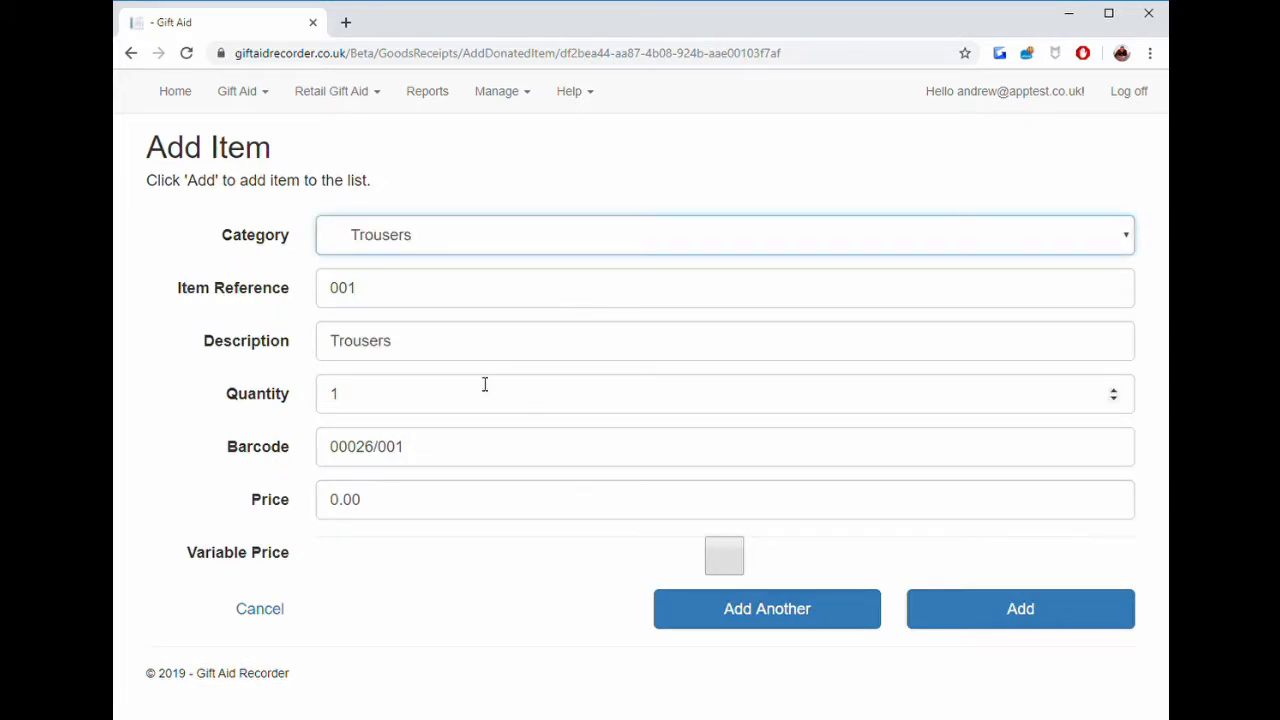
left_click(337, 512)
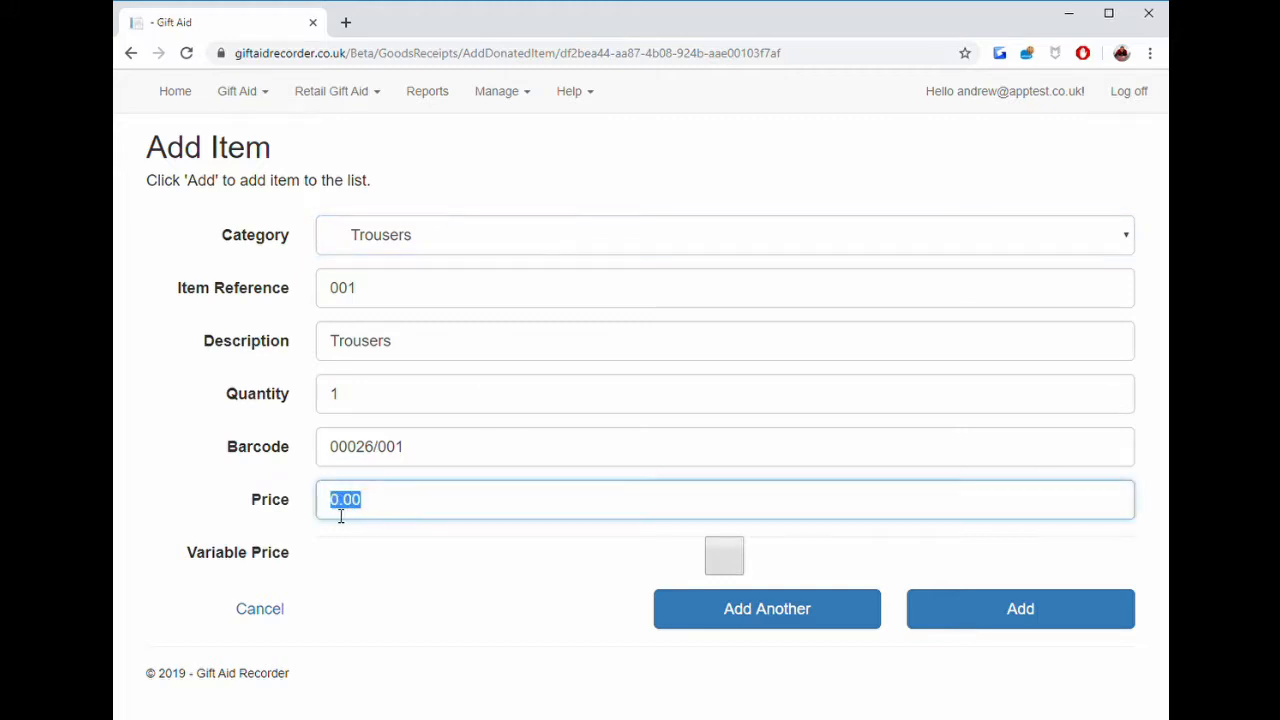
type("10")
left_click(1000, 612)
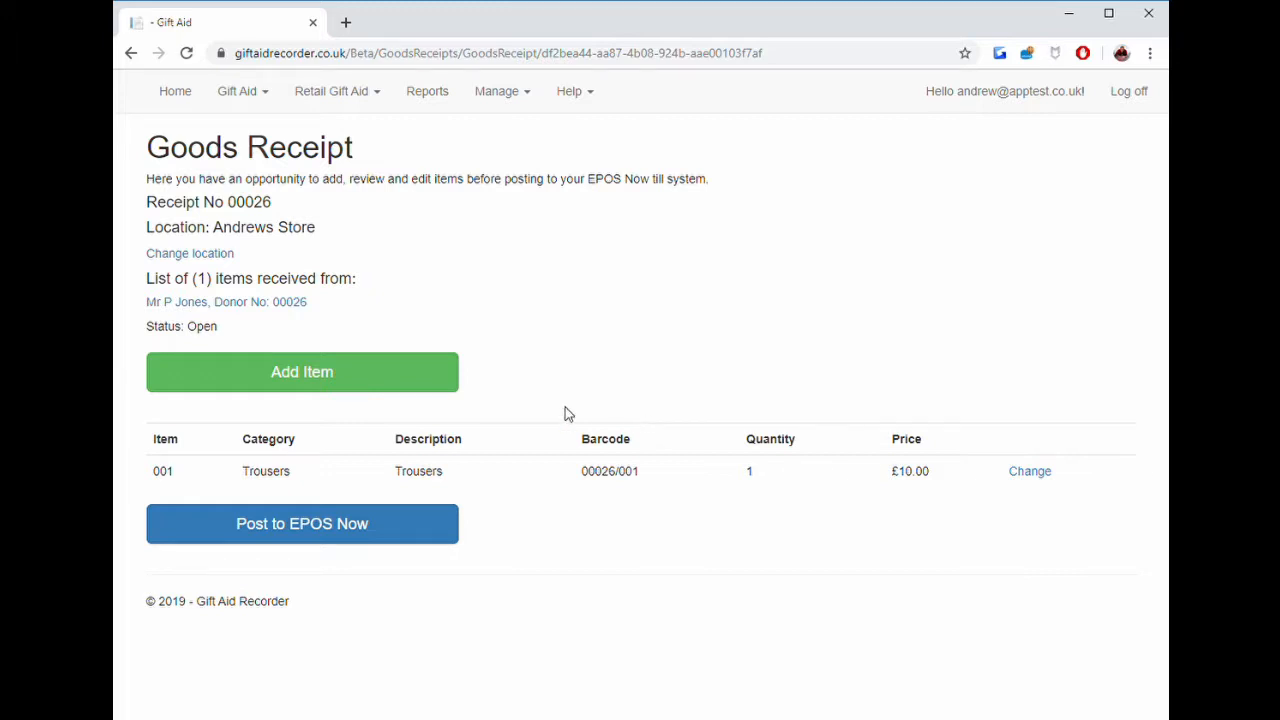
Add a Coats item priced at 21 and continue to add another item.
left_click(360, 378)
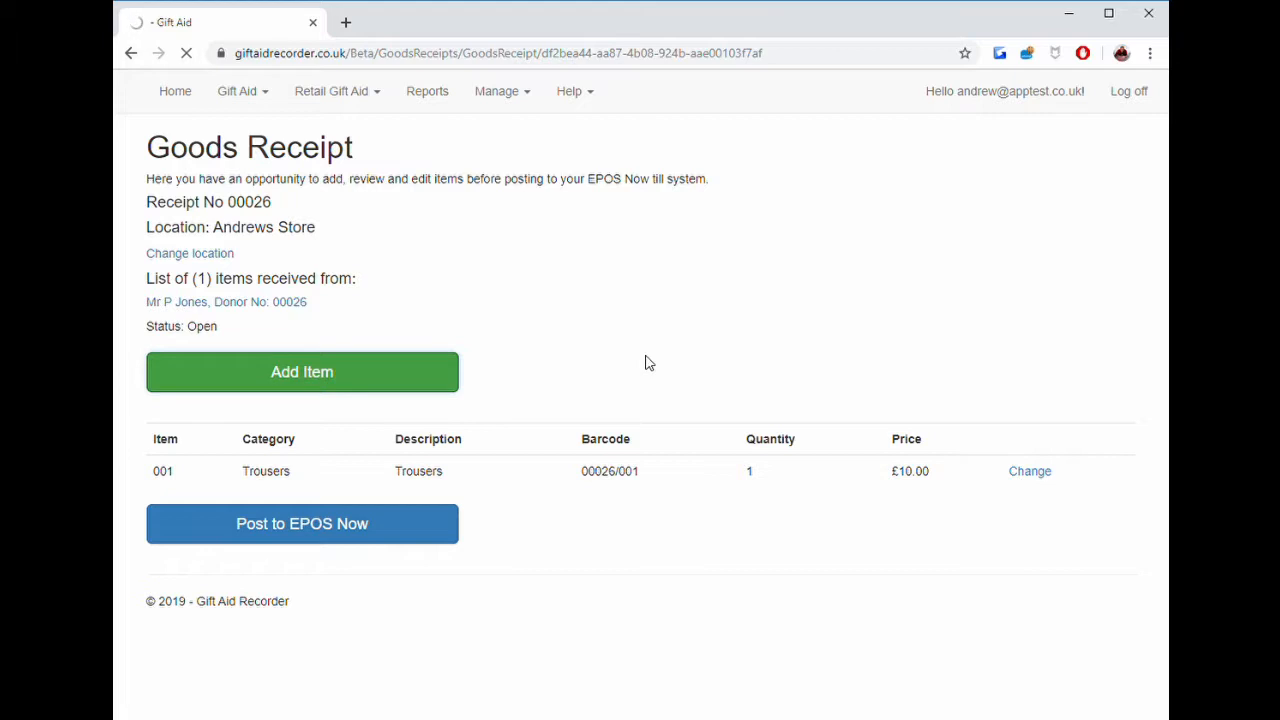
left_click(512, 242)
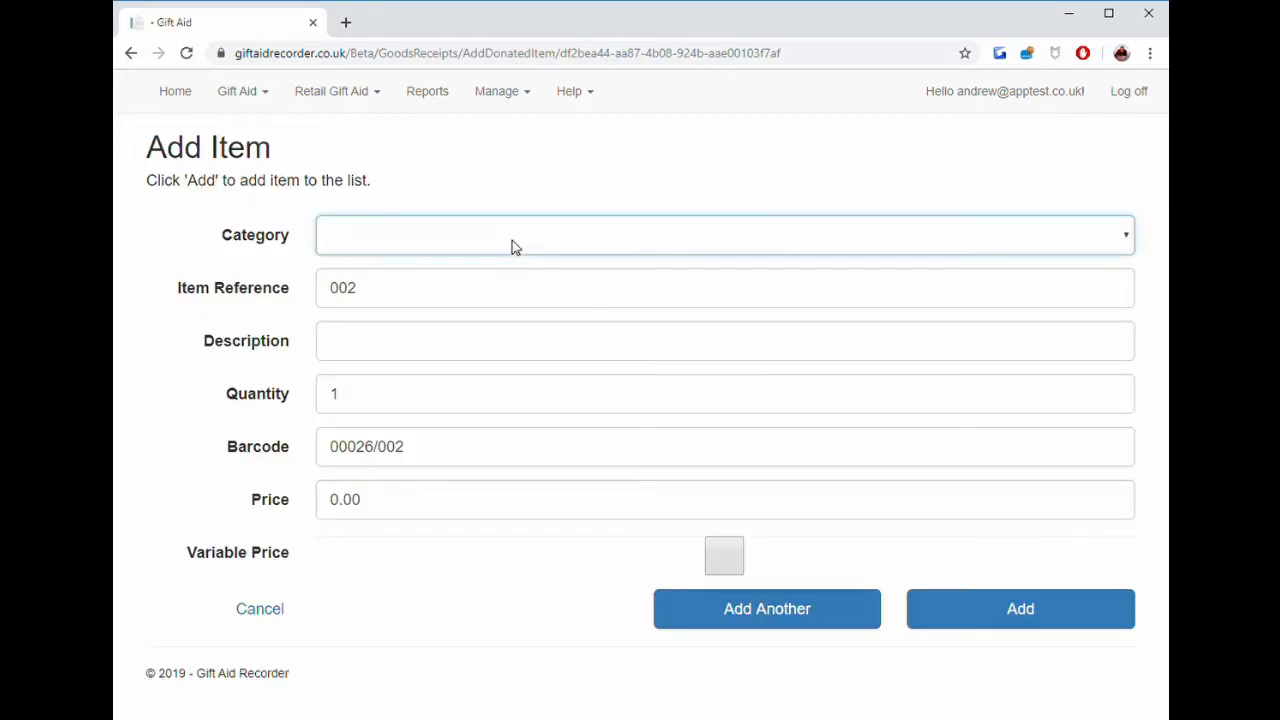
left_click(462, 397)
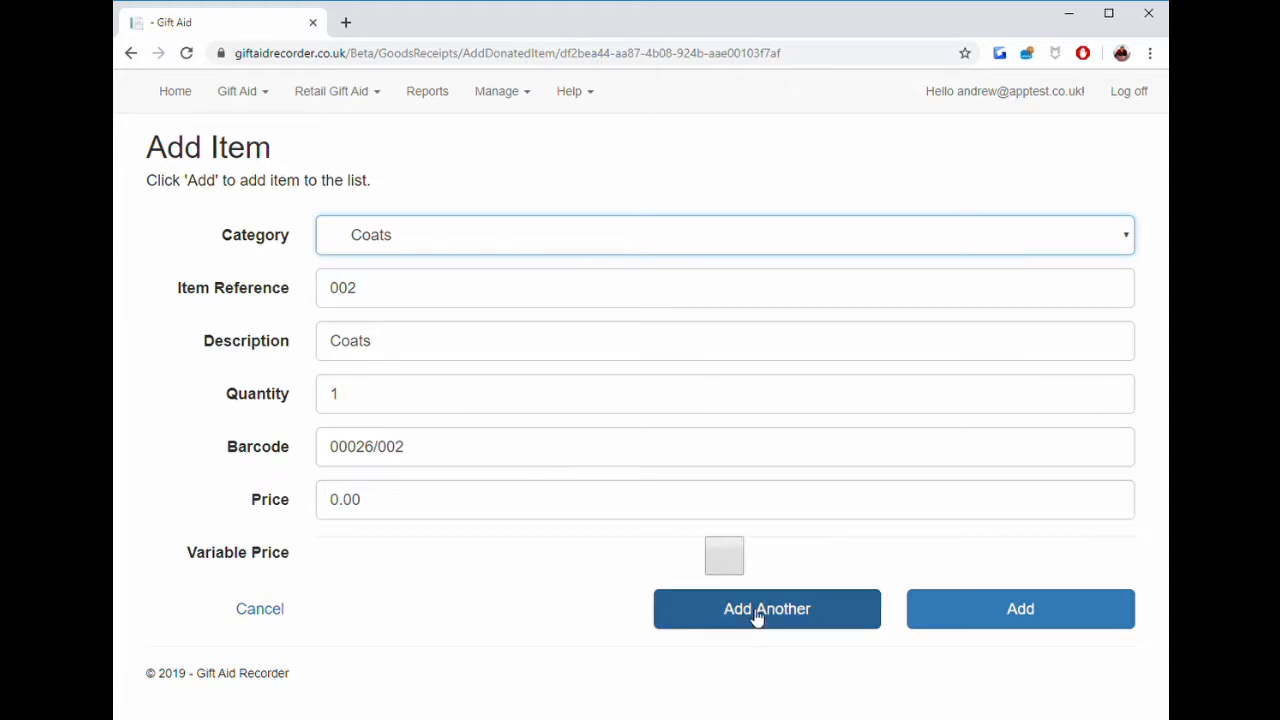
left_click(437, 512)
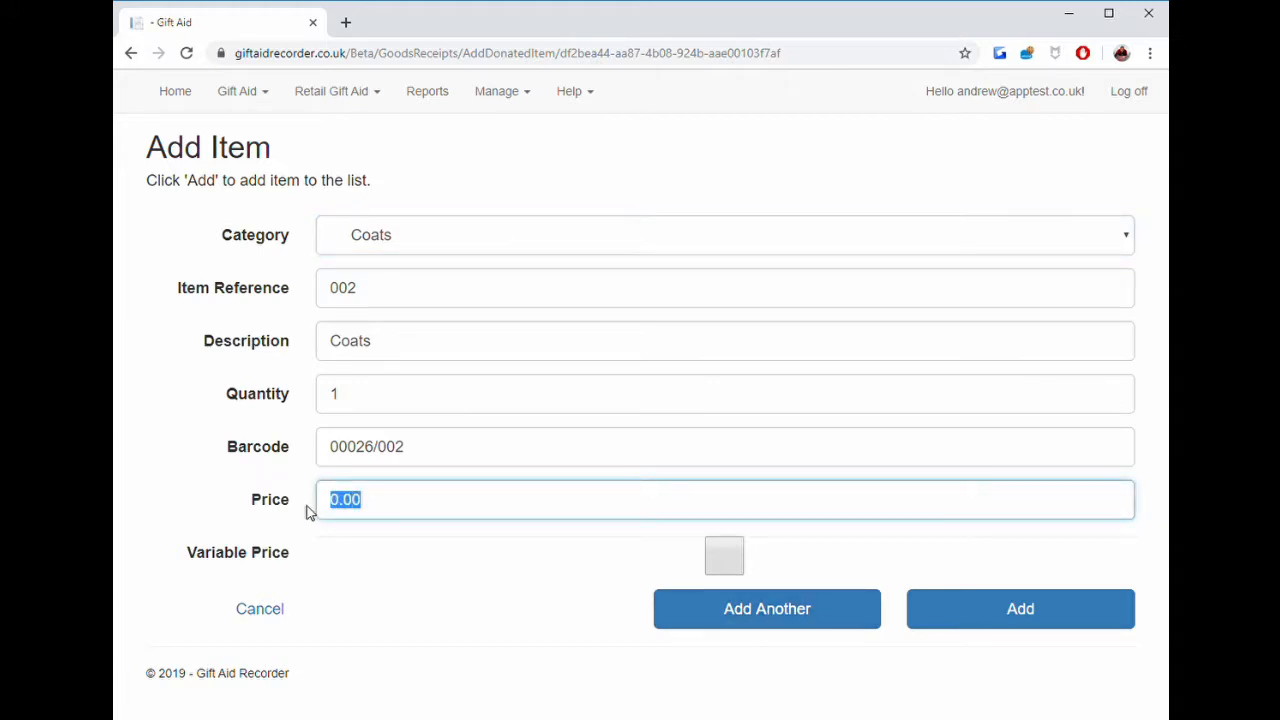
type("21")
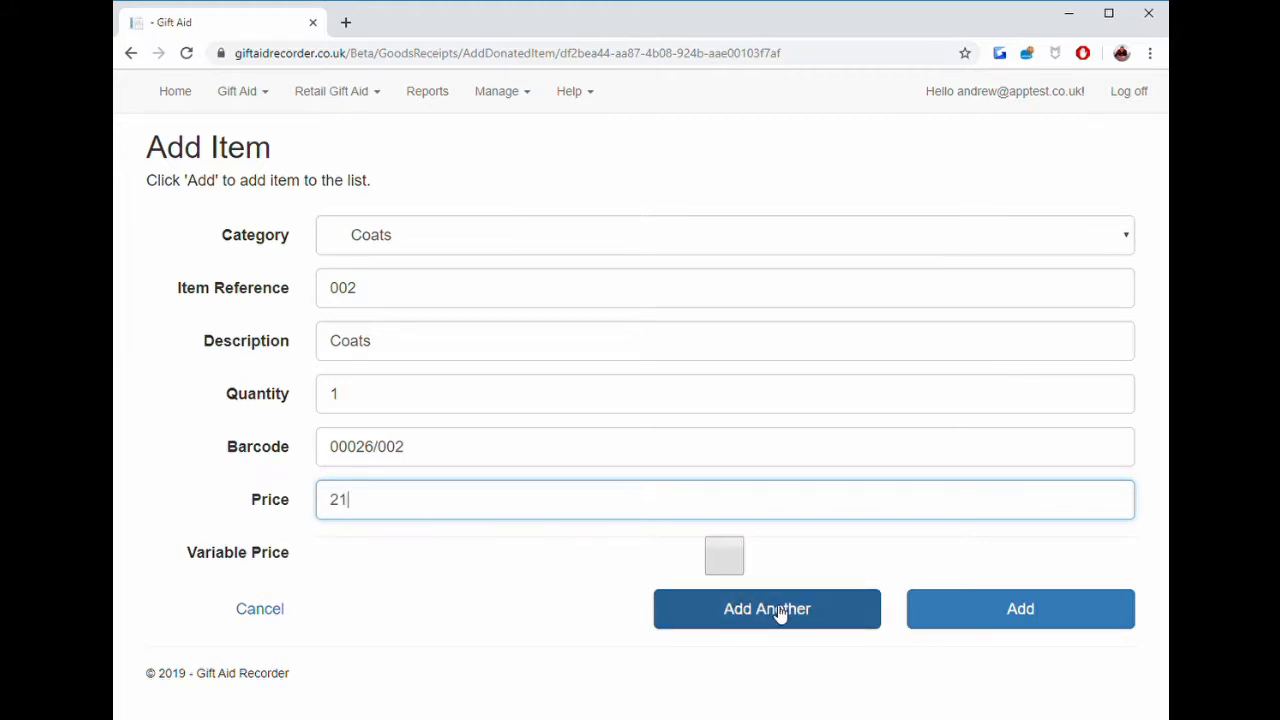
left_click(780, 613)
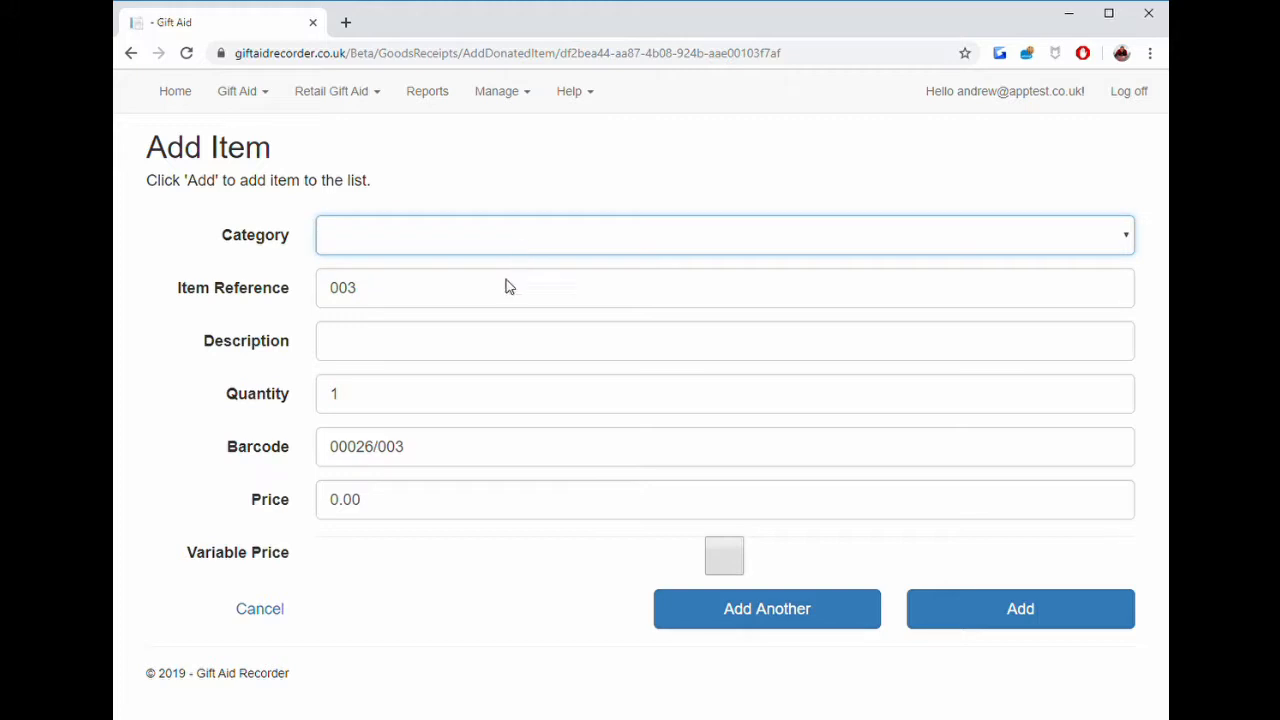
Add a Jumper item priced at 12 to the goods receipt.
key("j")
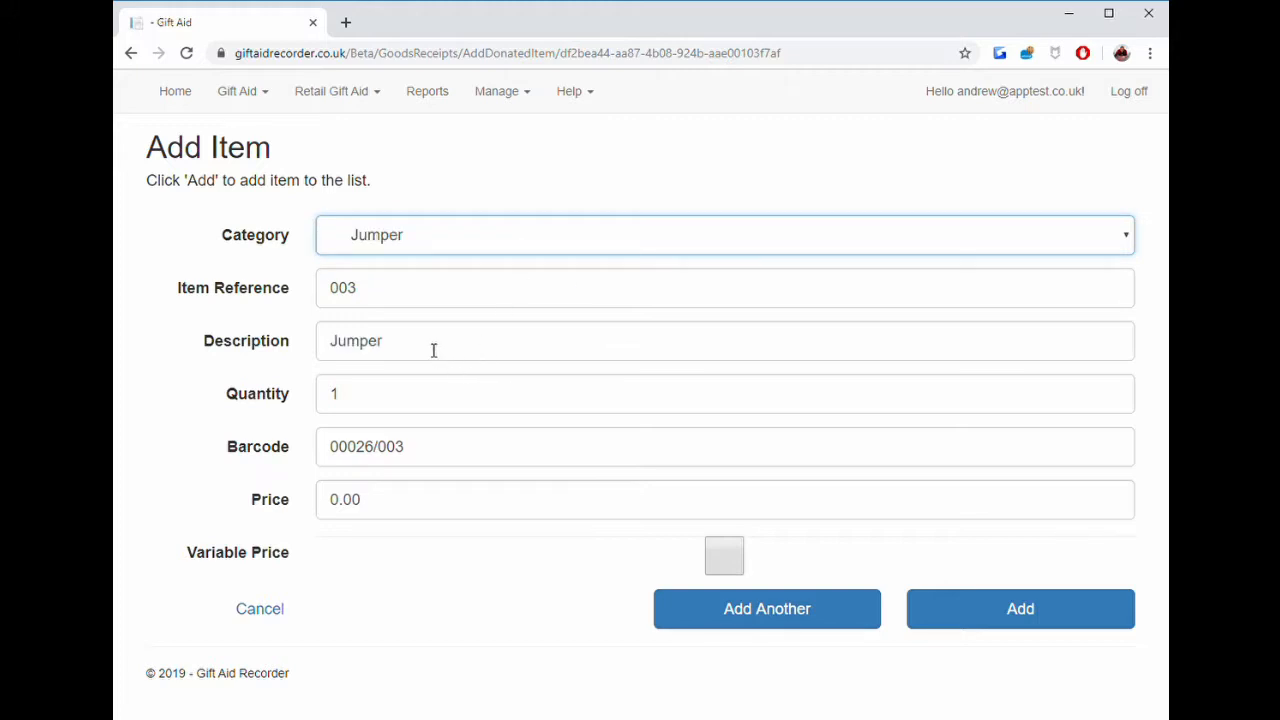
left_click_drag(426, 505, 331, 503)
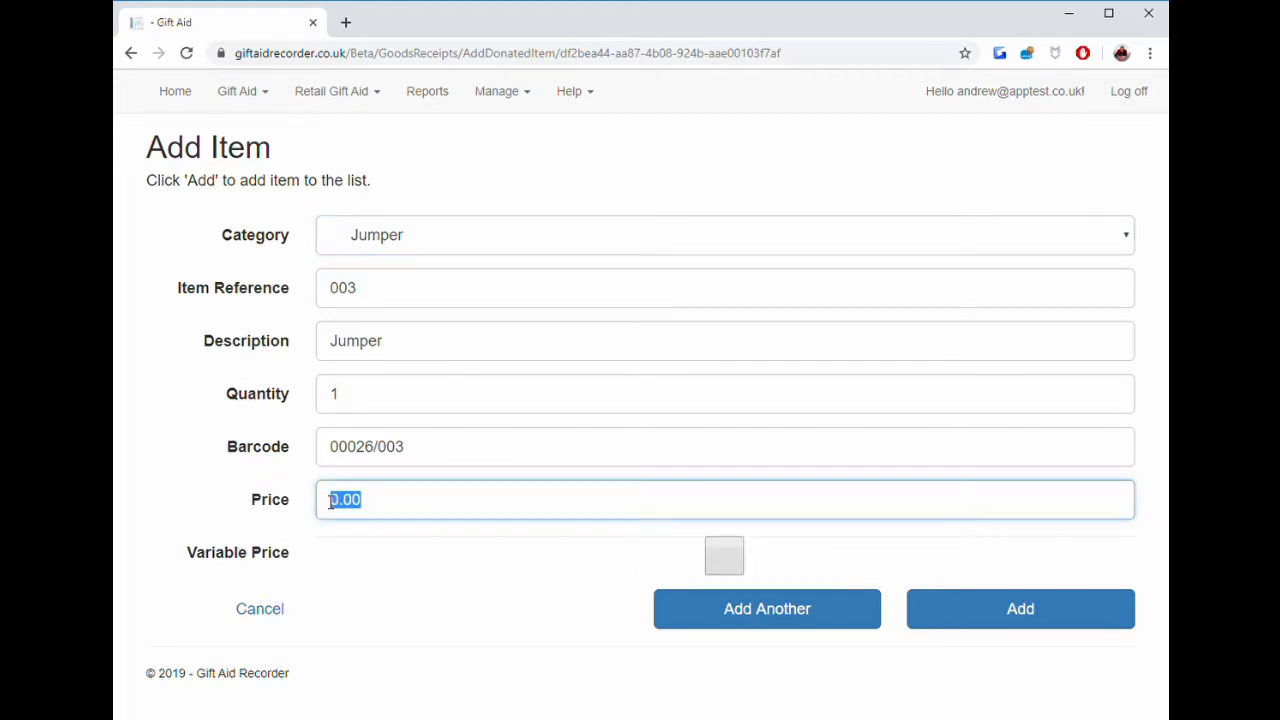
type("12")
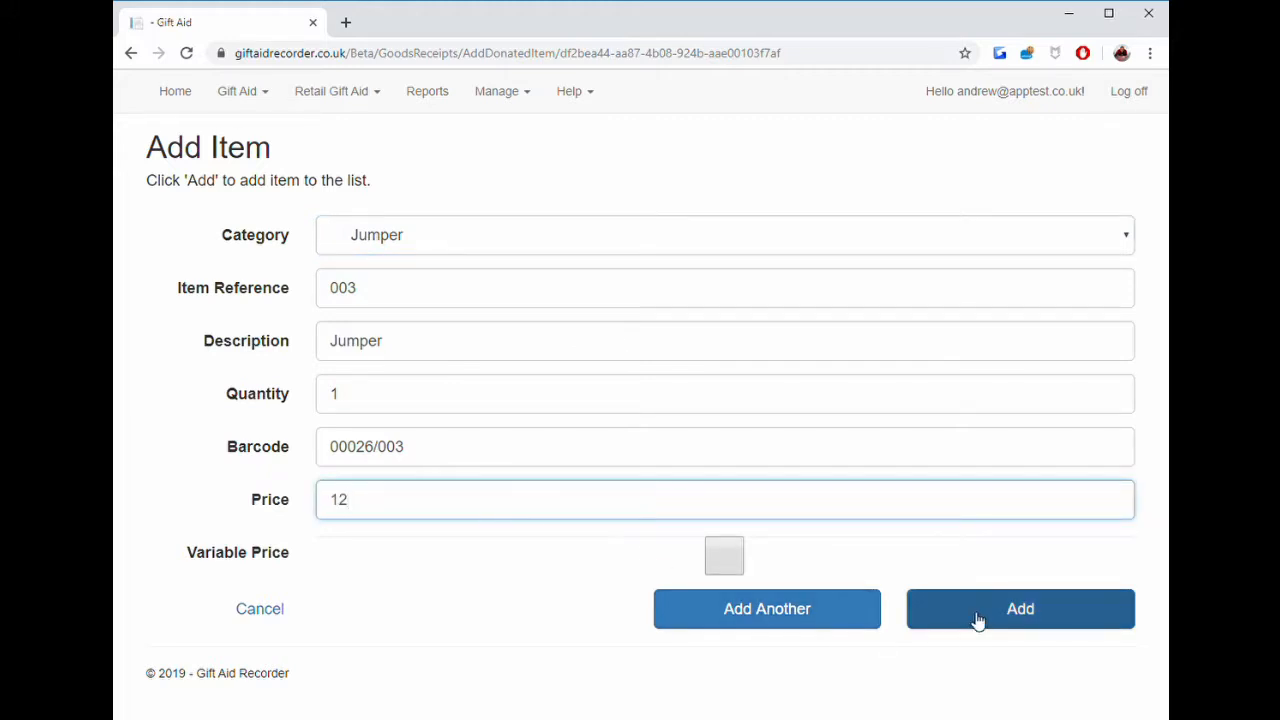
left_click(978, 618)
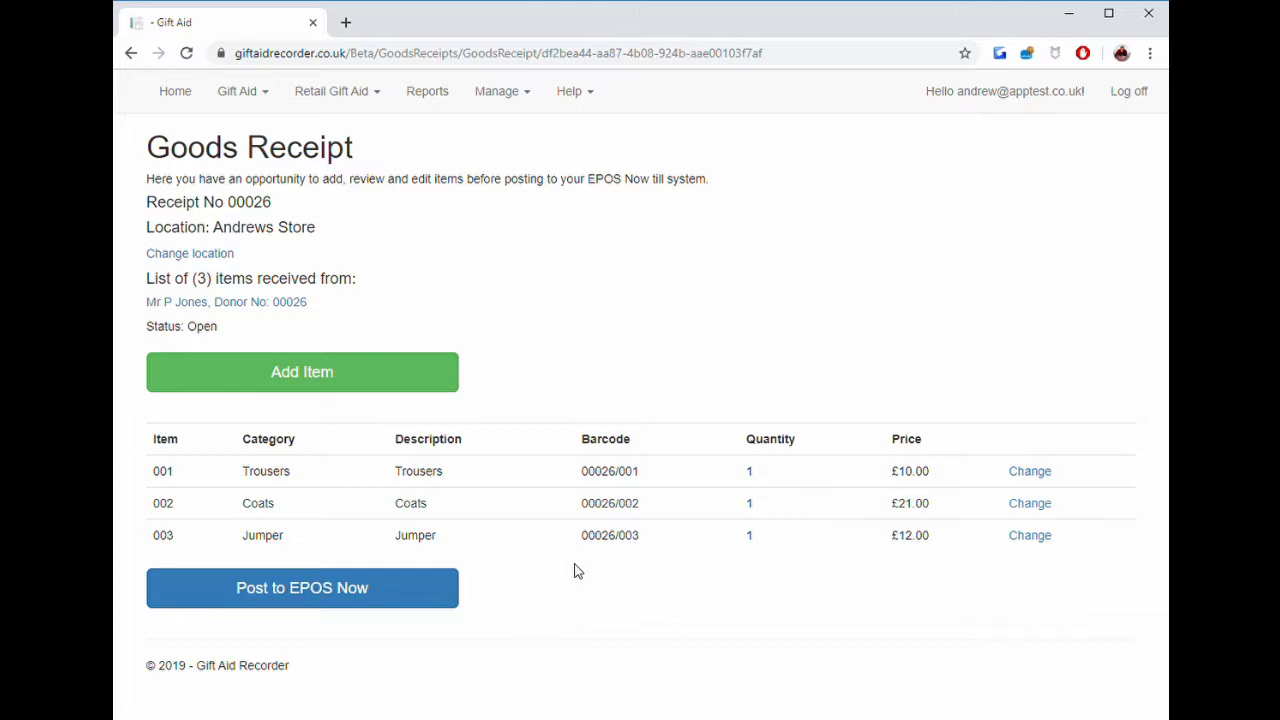
Post the three-item goods receipt to EPOS Now and confirm the posting.
left_click(366, 598)
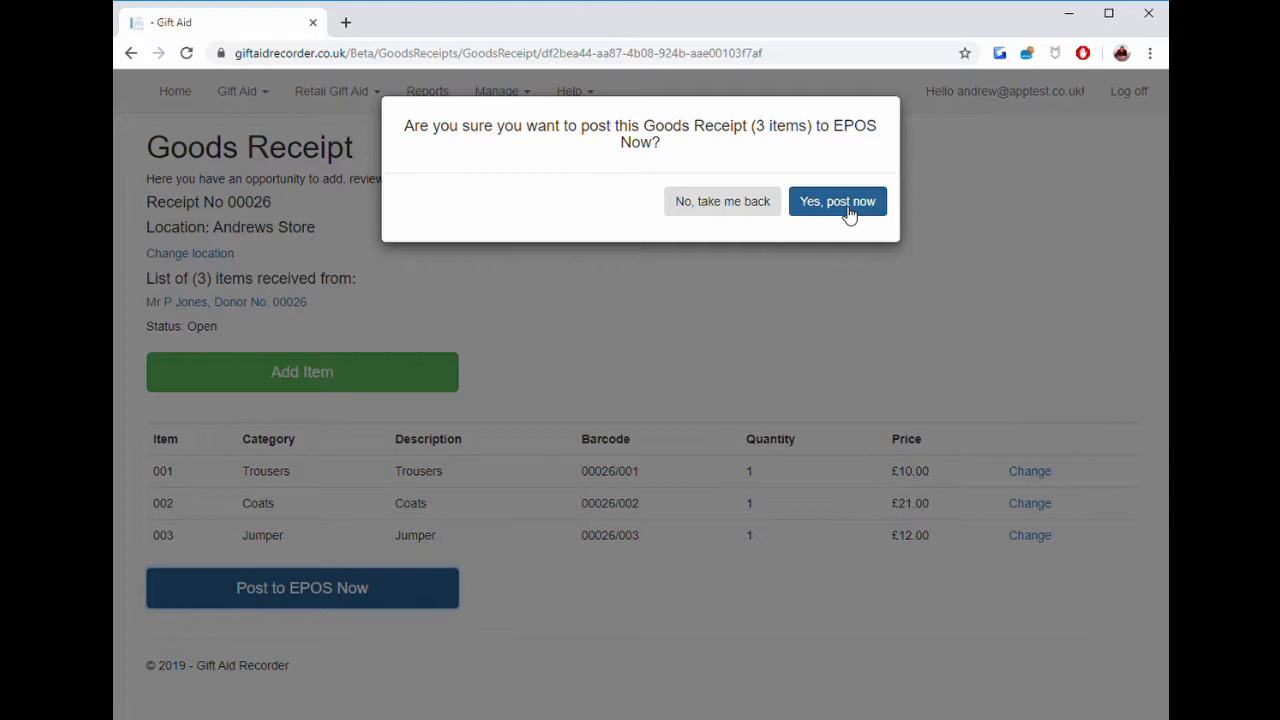
left_click(845, 209)
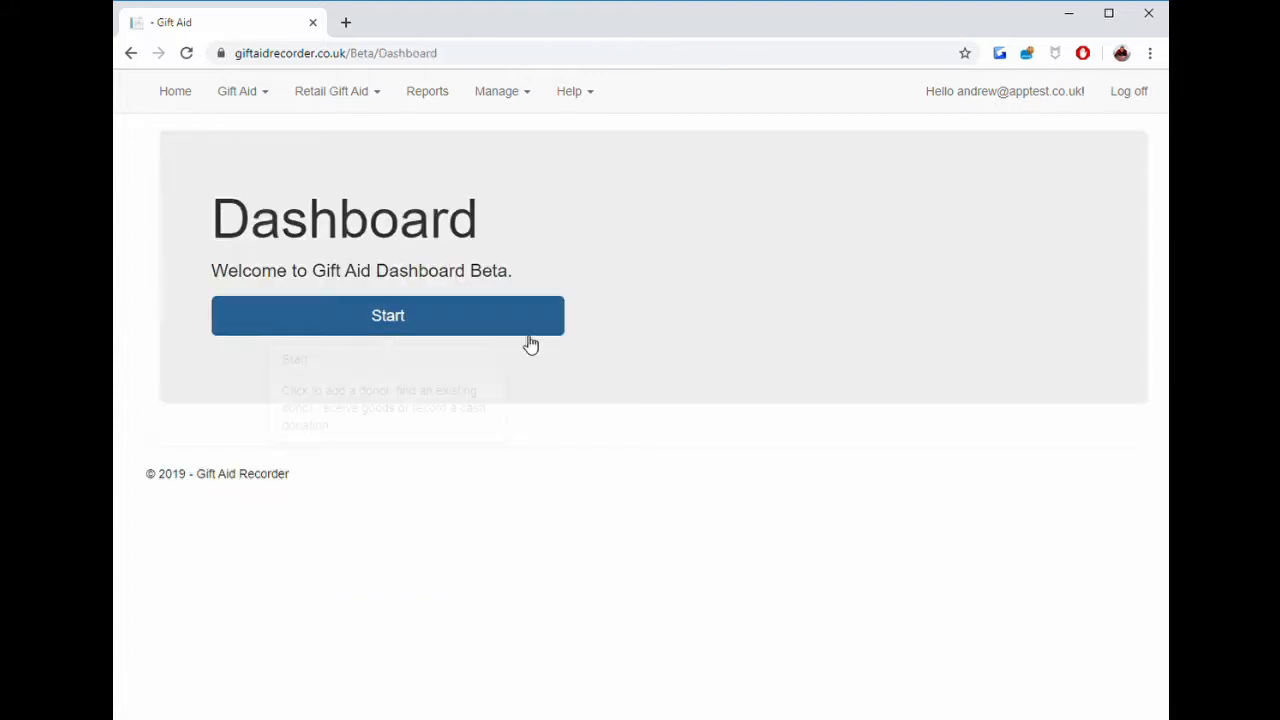
Start a donor search by the donor's postcode and open the matching donor's account from the results.
left_click(427, 332)
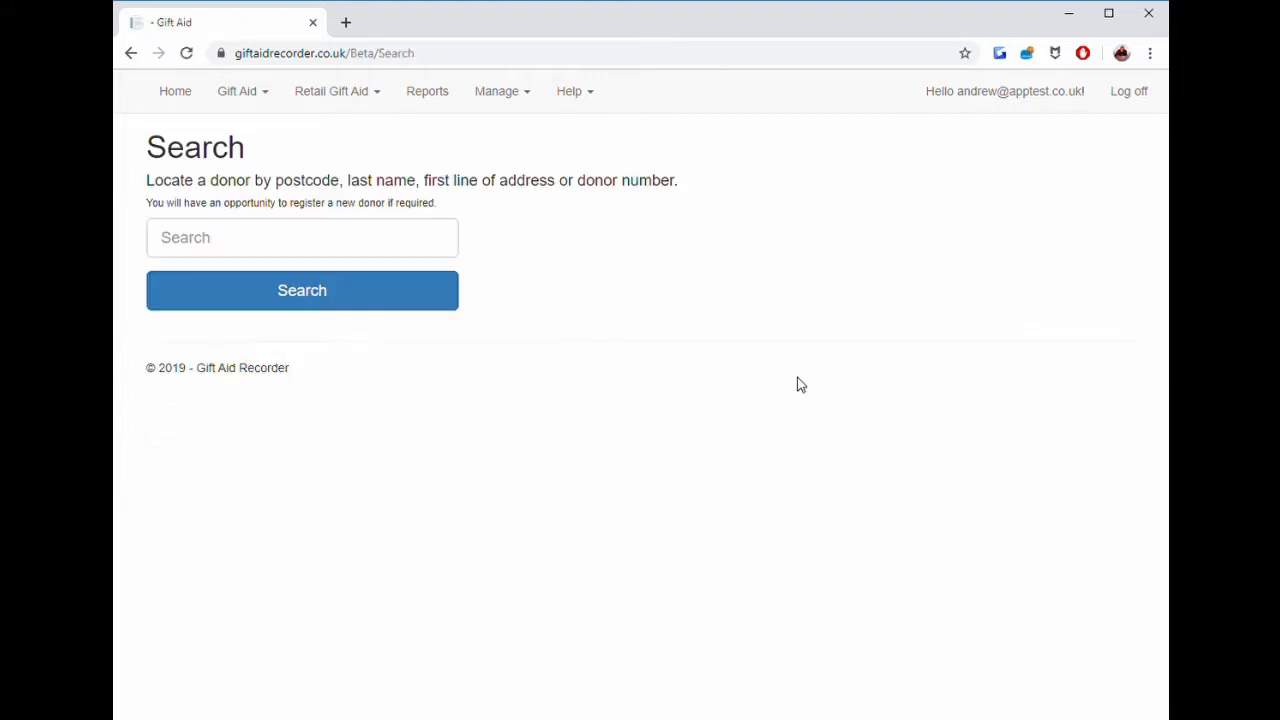
left_click(313, 252)
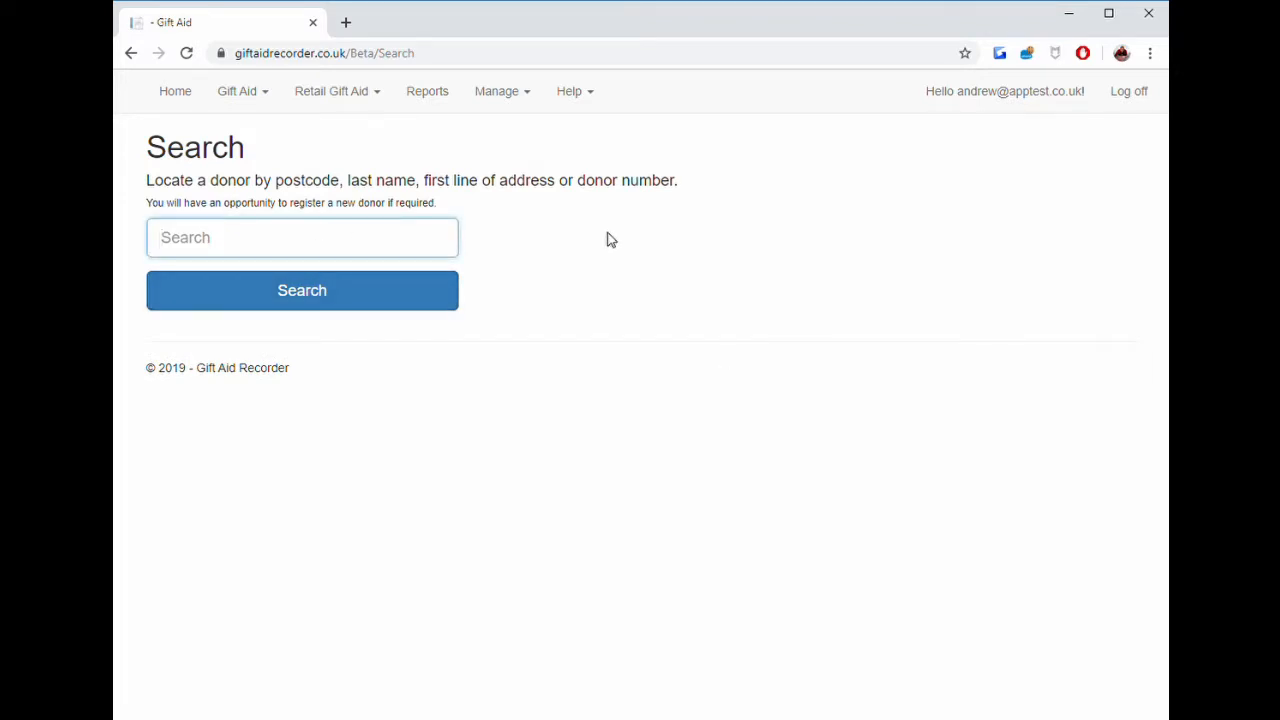
type("CB9 7FS")
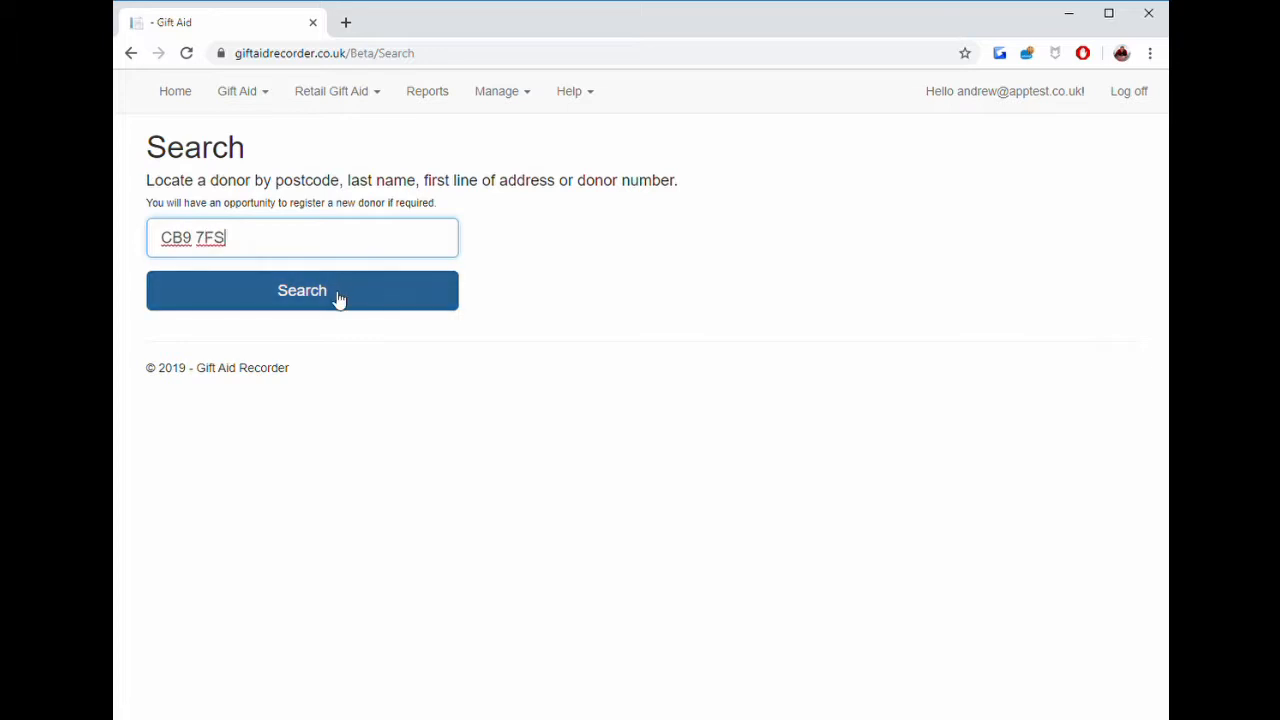
left_click(338, 299)
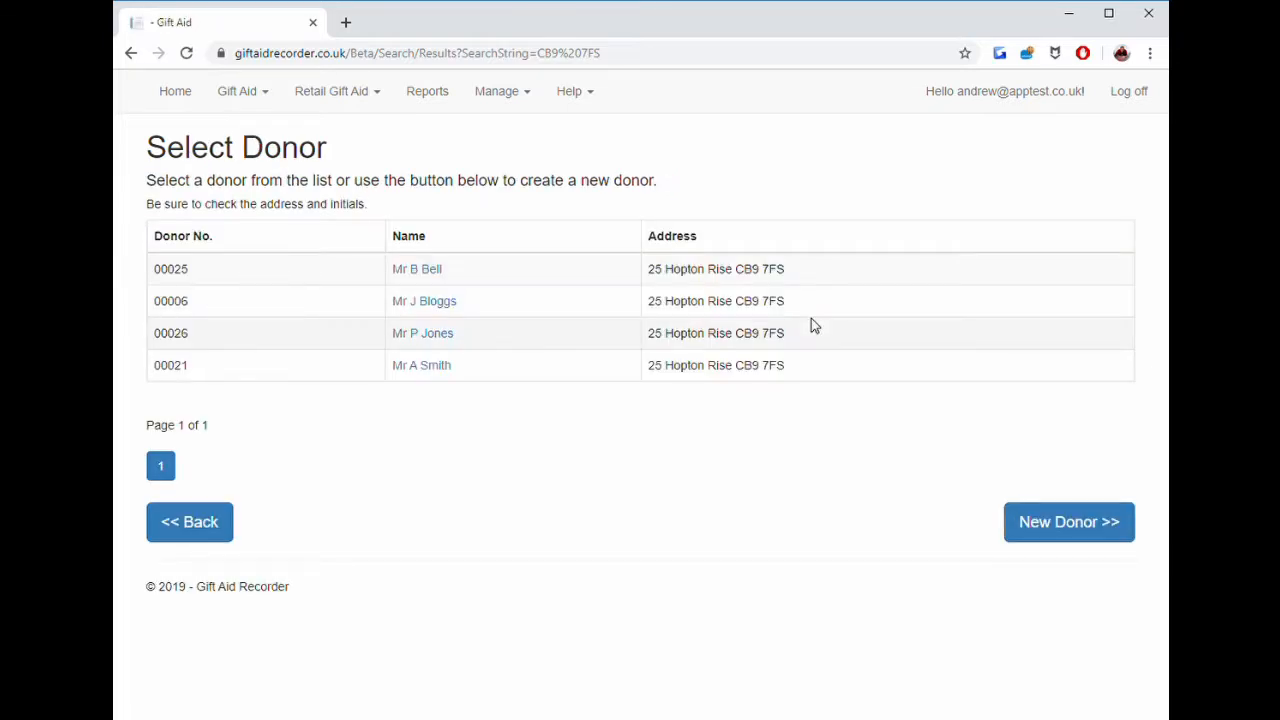
left_click(423, 335)
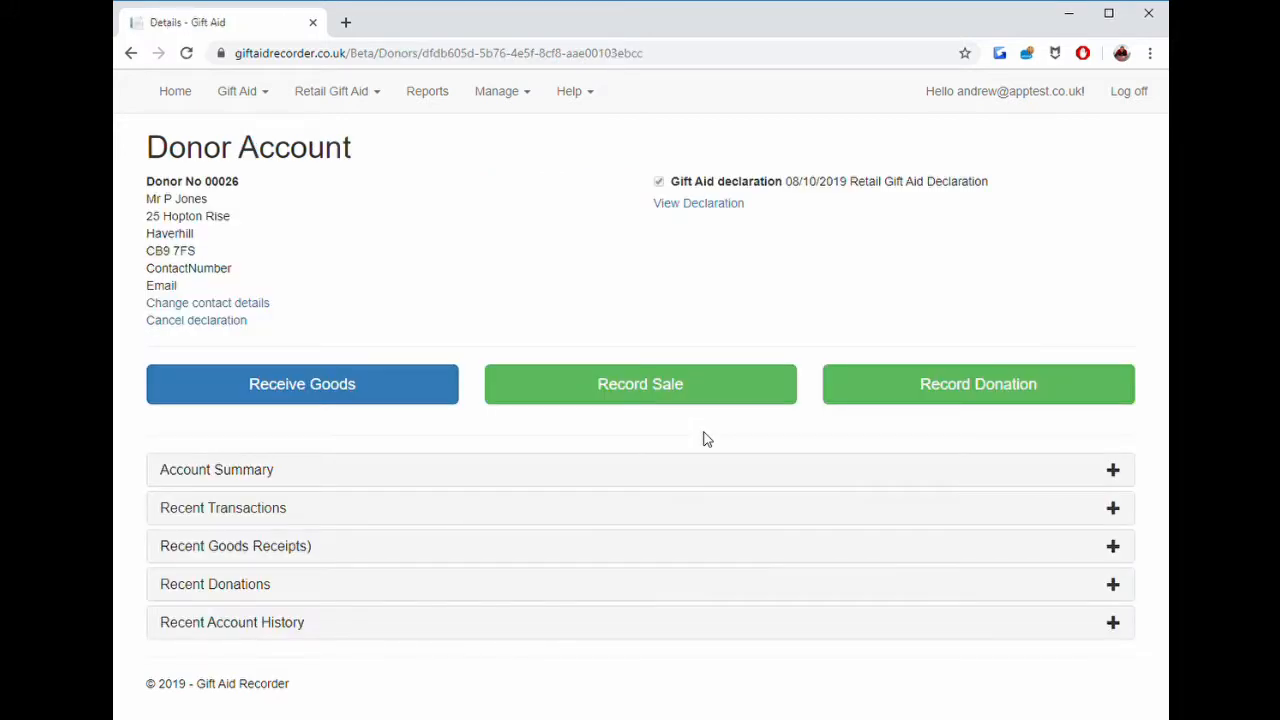
Start a new goods receipt for the donor and add a Trousers item marked as variable price.
left_click(338, 393)
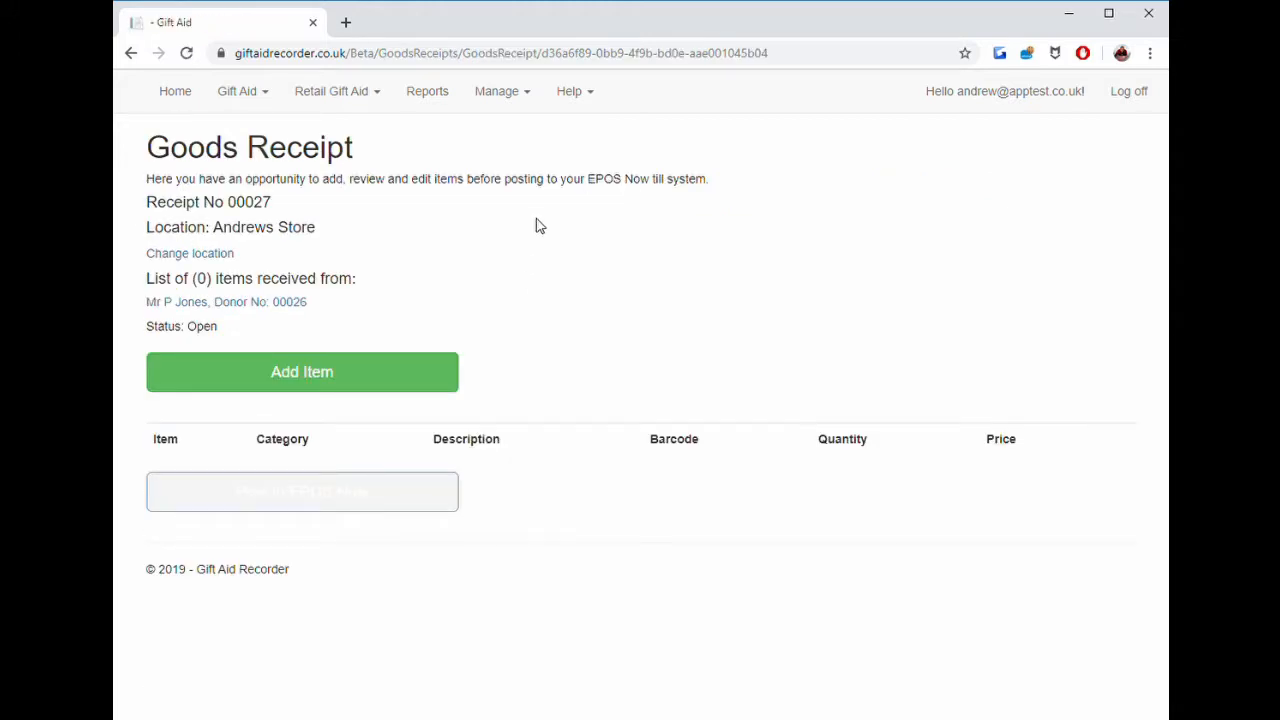
left_click(356, 371)
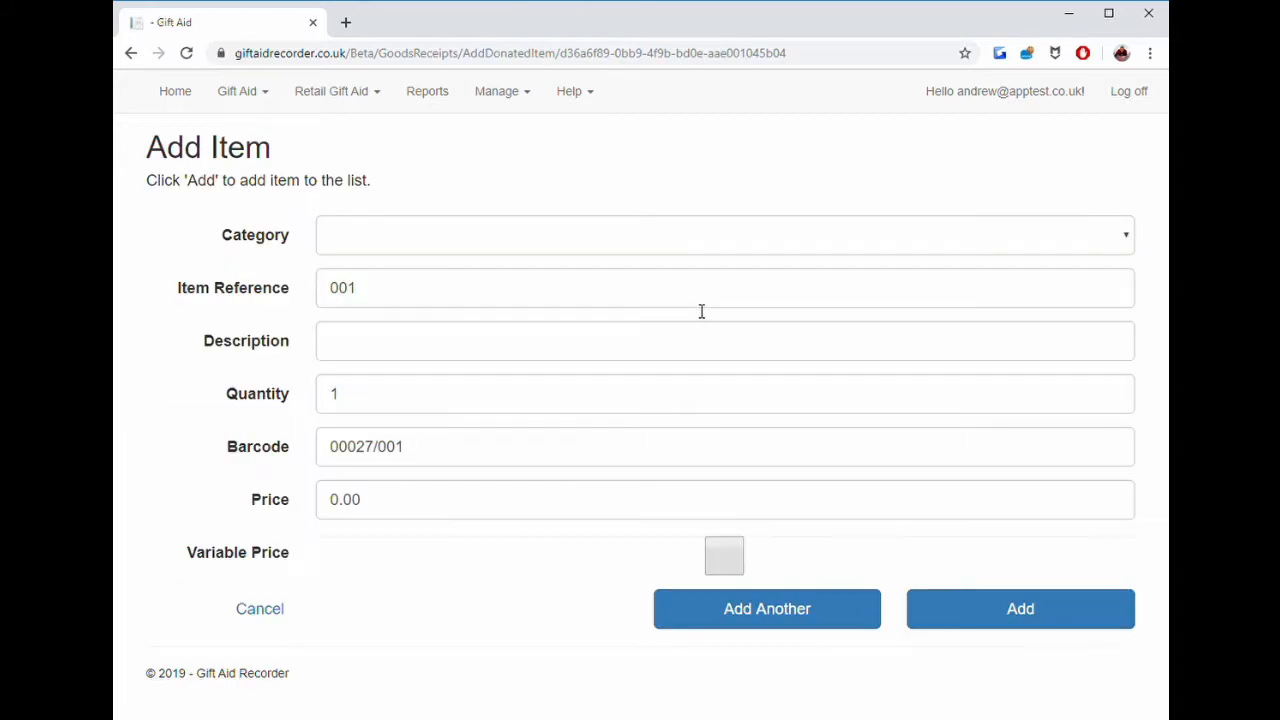
left_click(628, 237)
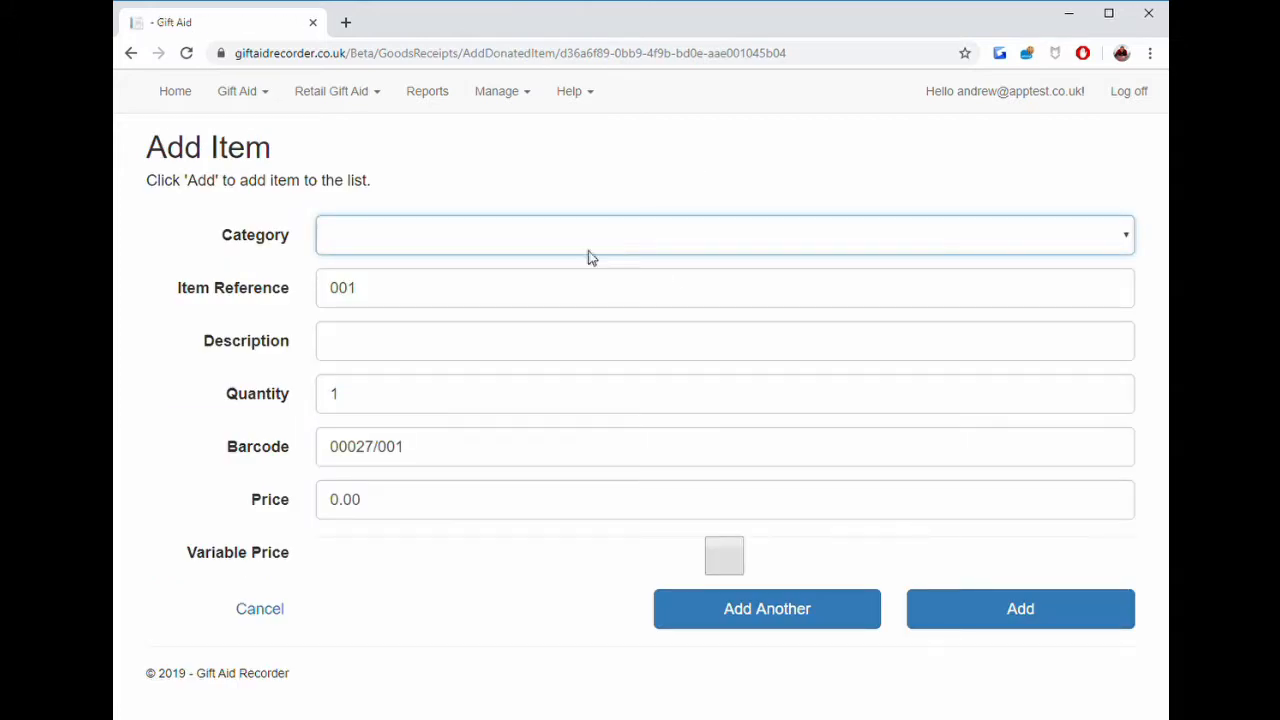
left_click(460, 385)
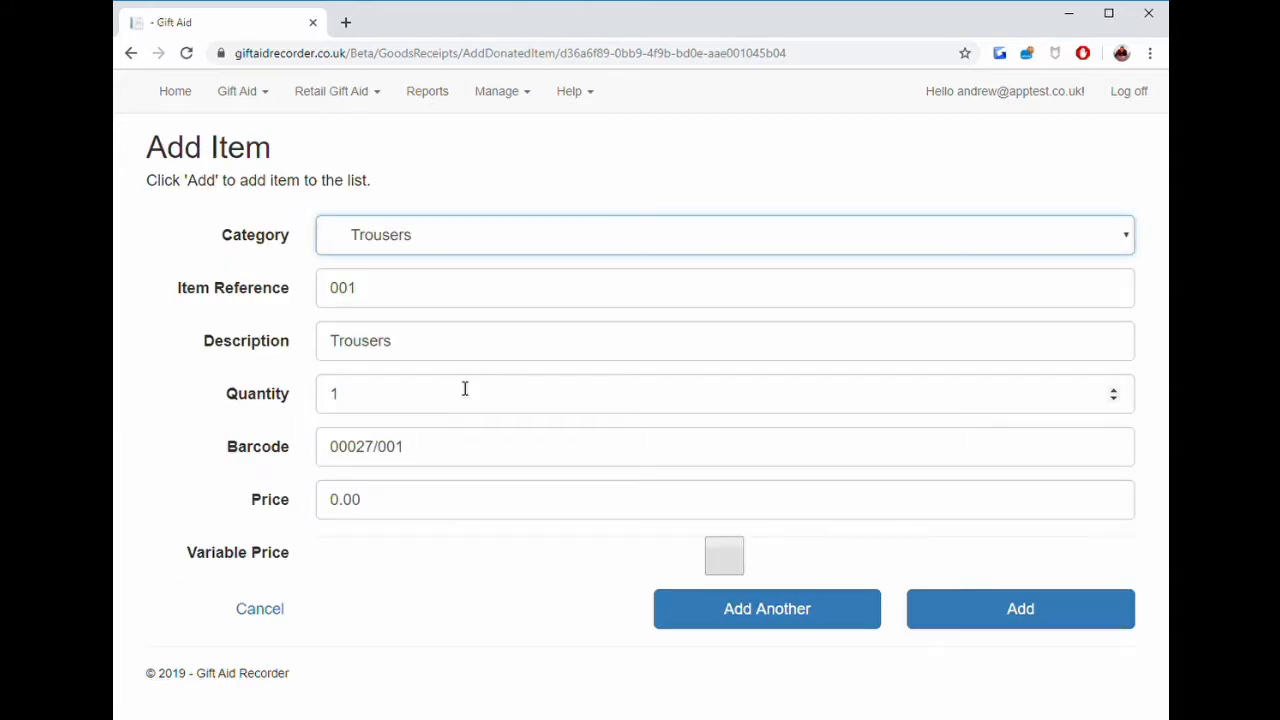
left_click(725, 566)
left_click(1014, 615)
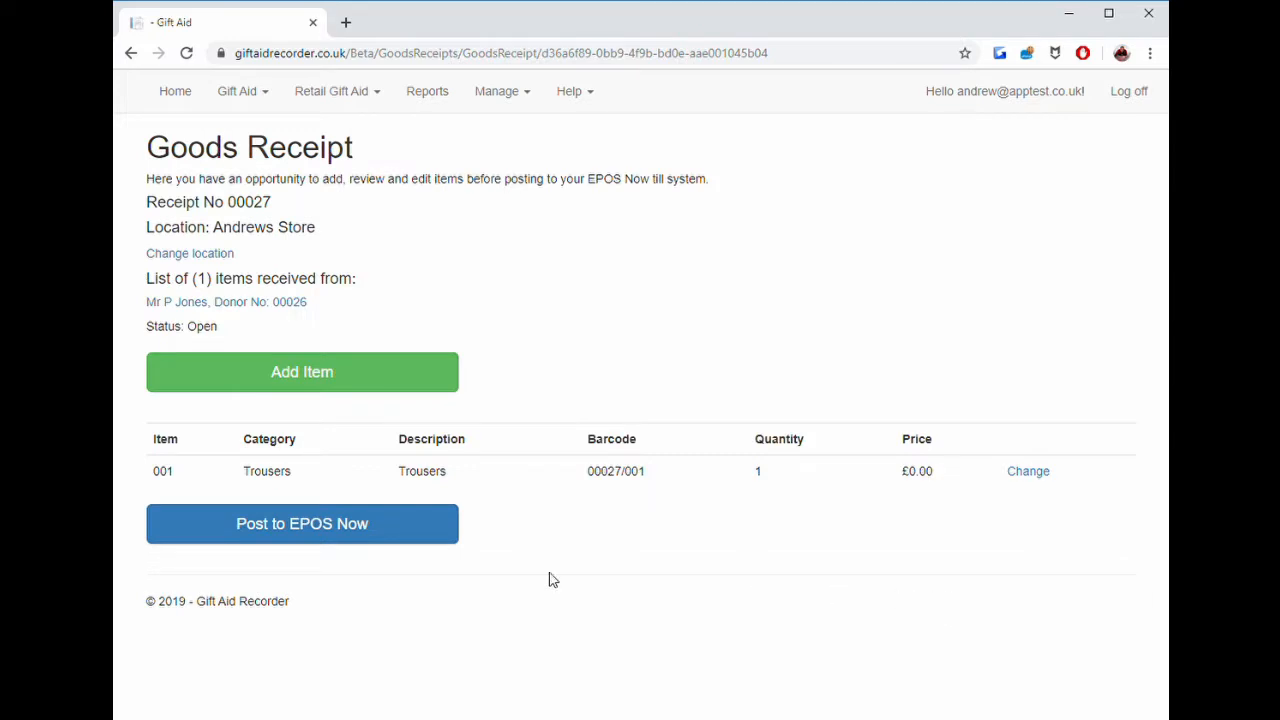
Post the new one-item goods receipt to EPOS Now and confirm.
left_click(352, 527)
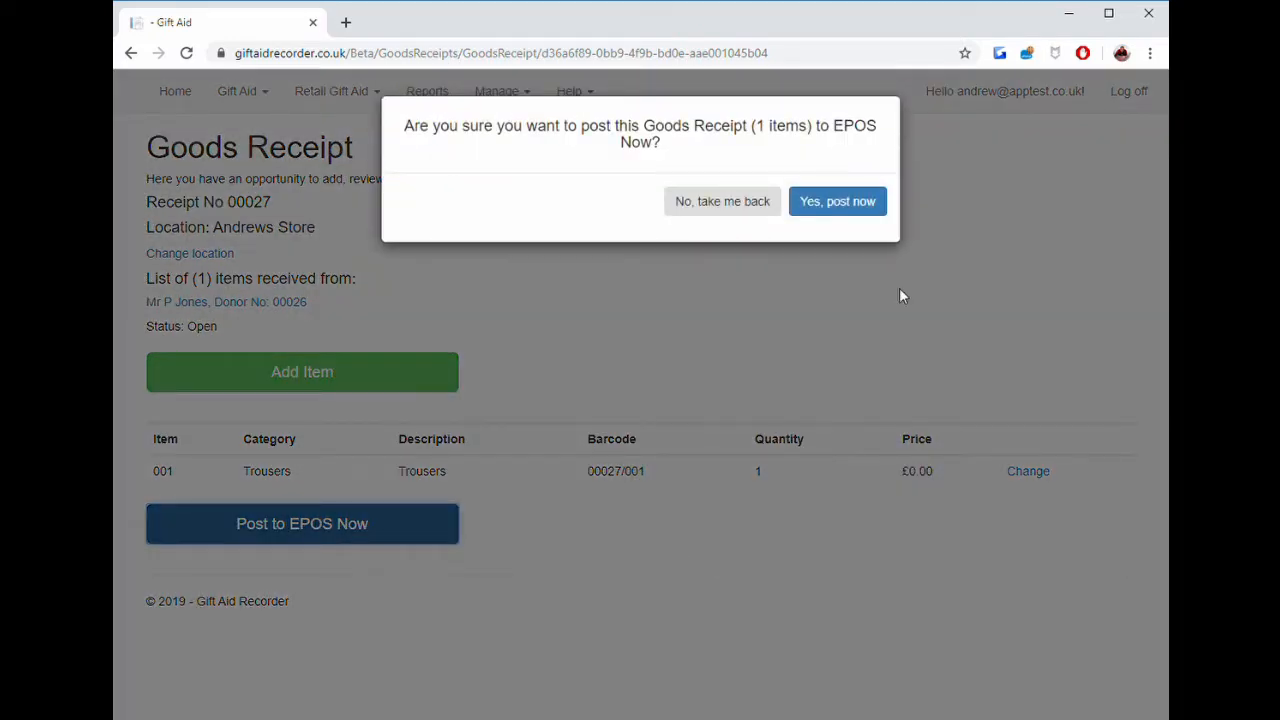
left_click(838, 204)
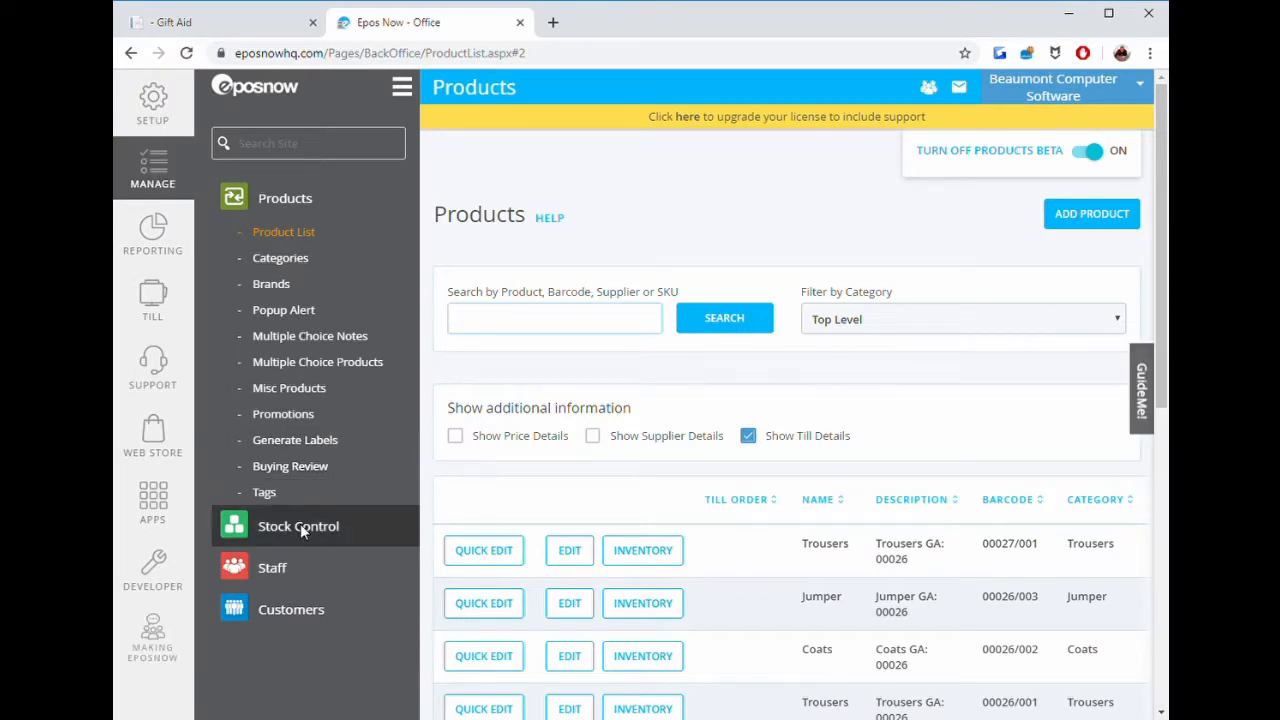
Open the stock movement in EPOS Now Stock Control and review its details and product list.
left_click(300, 524)
left_click(306, 563)
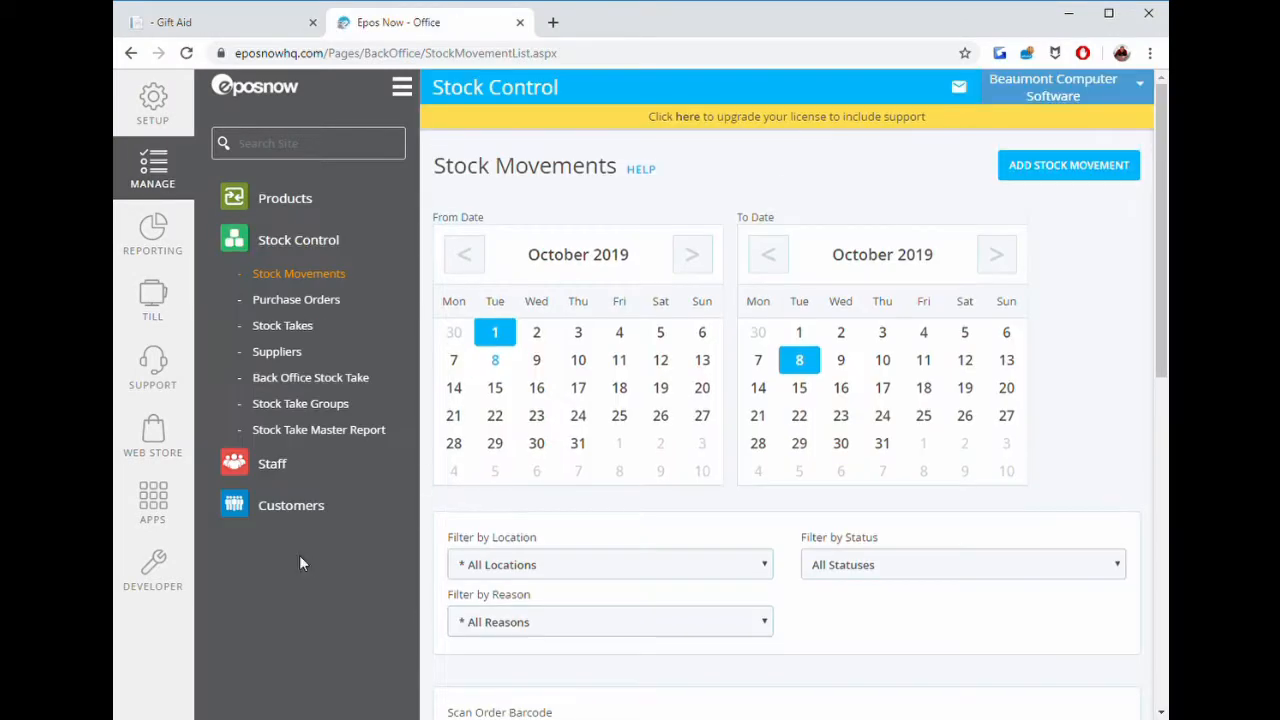
scroll(787, 540, "down", 1)
scroll(787, 540, "down", 3)
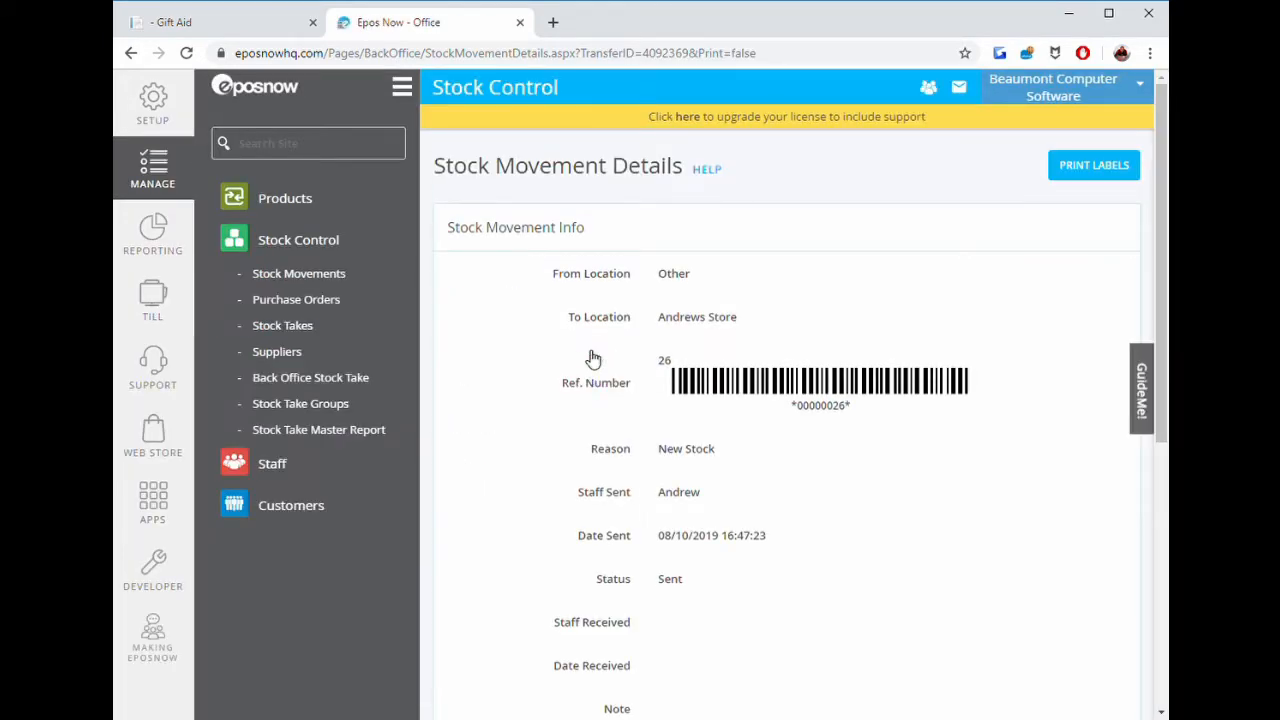
scroll(660, 428, "down", 4)
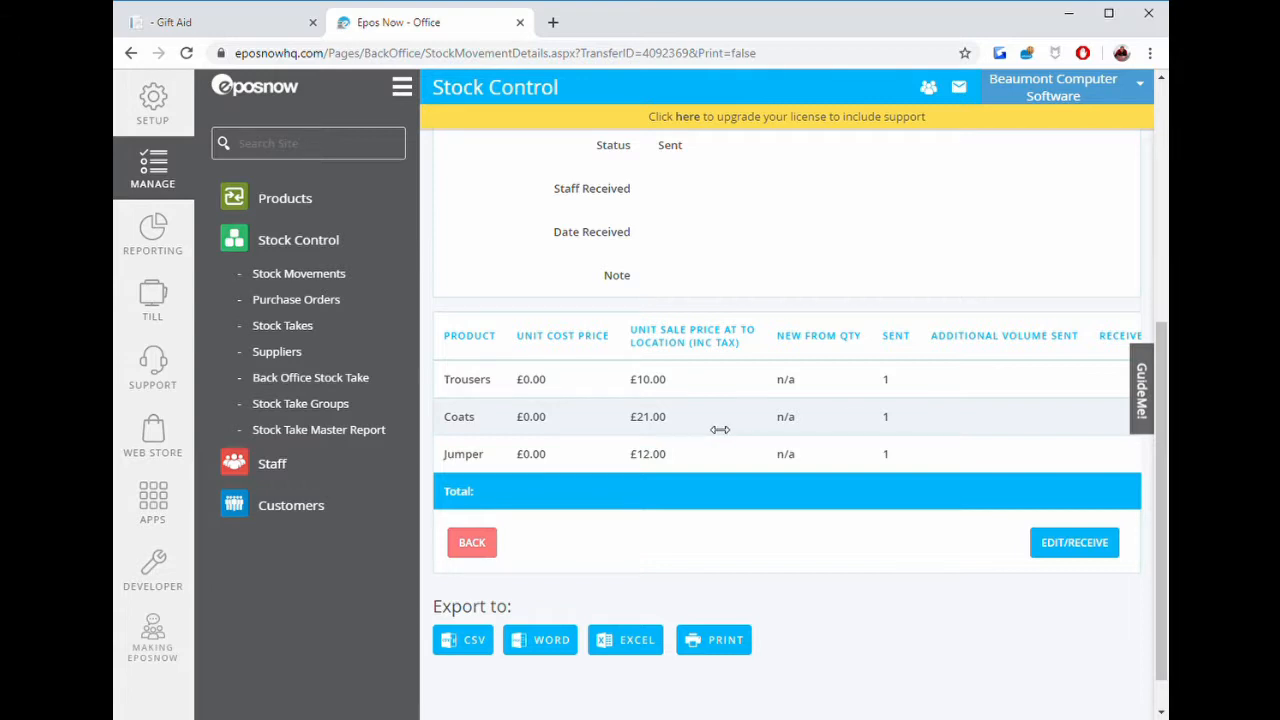
scroll(870, 400, "up", 4)
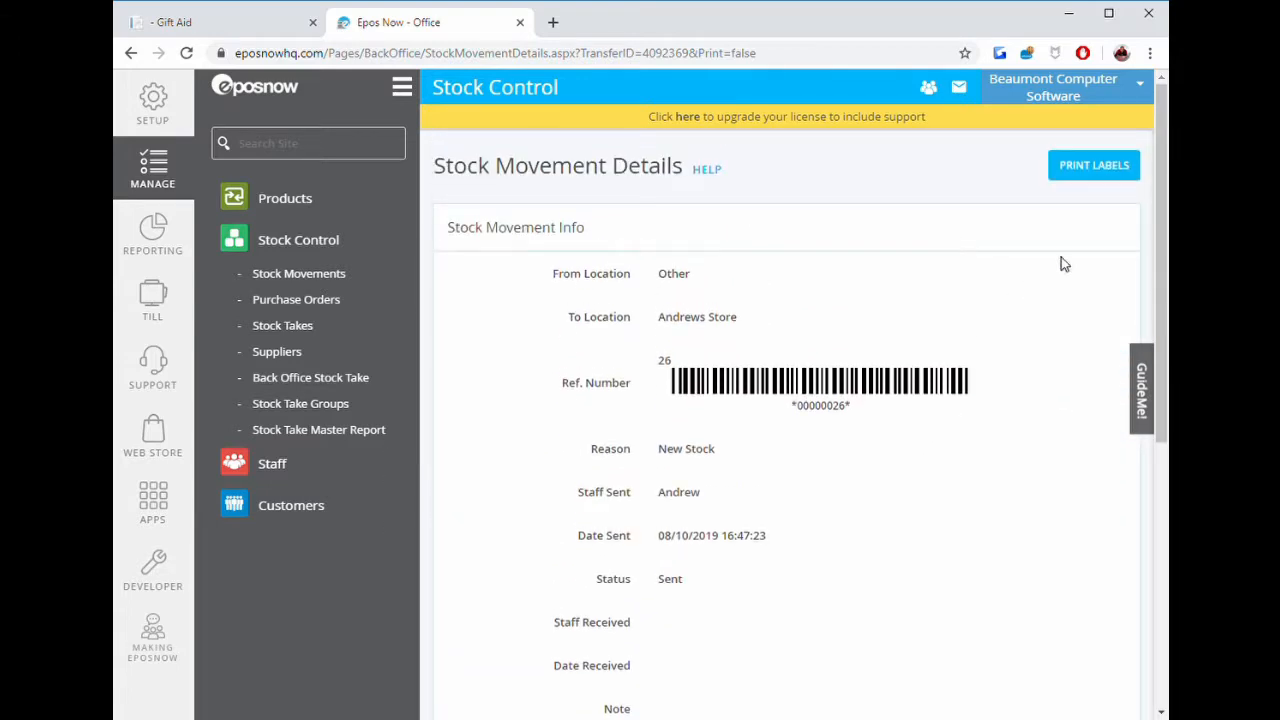
Print labels for the stock movement and generate labels for its Coats, Jumper and Trousers products.
left_click(1105, 172)
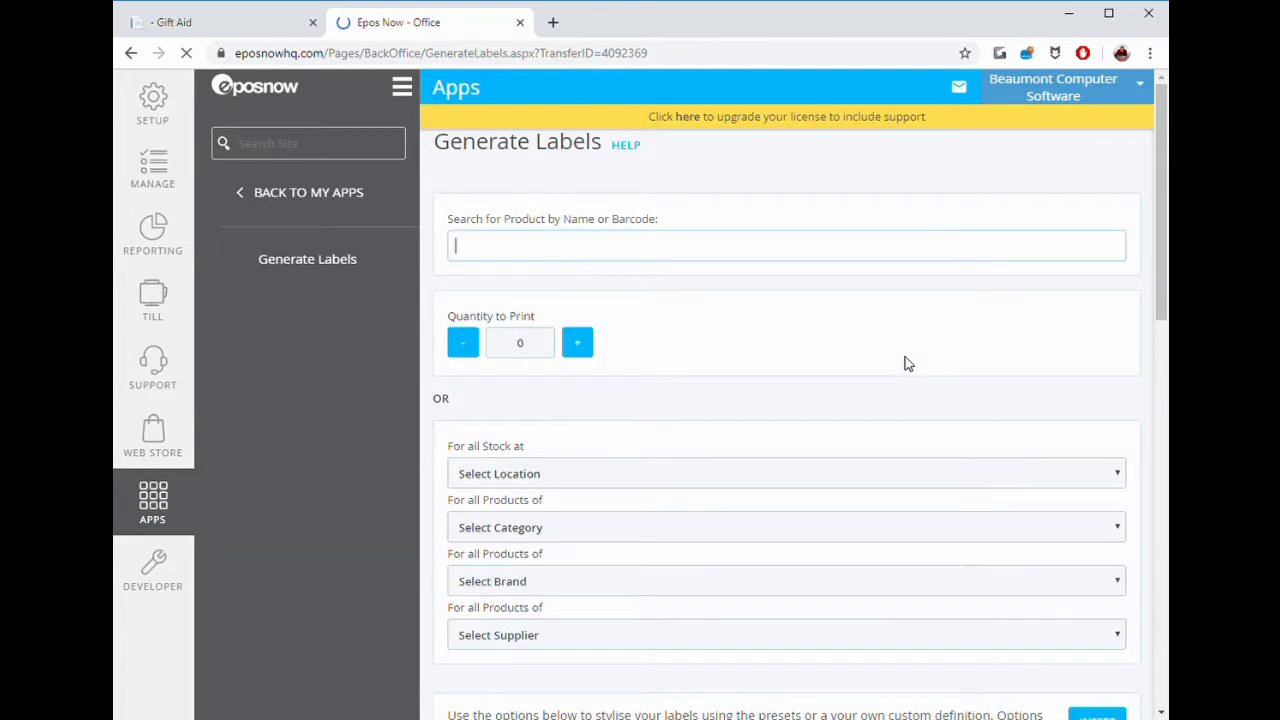
scroll(810, 385, "down", 7)
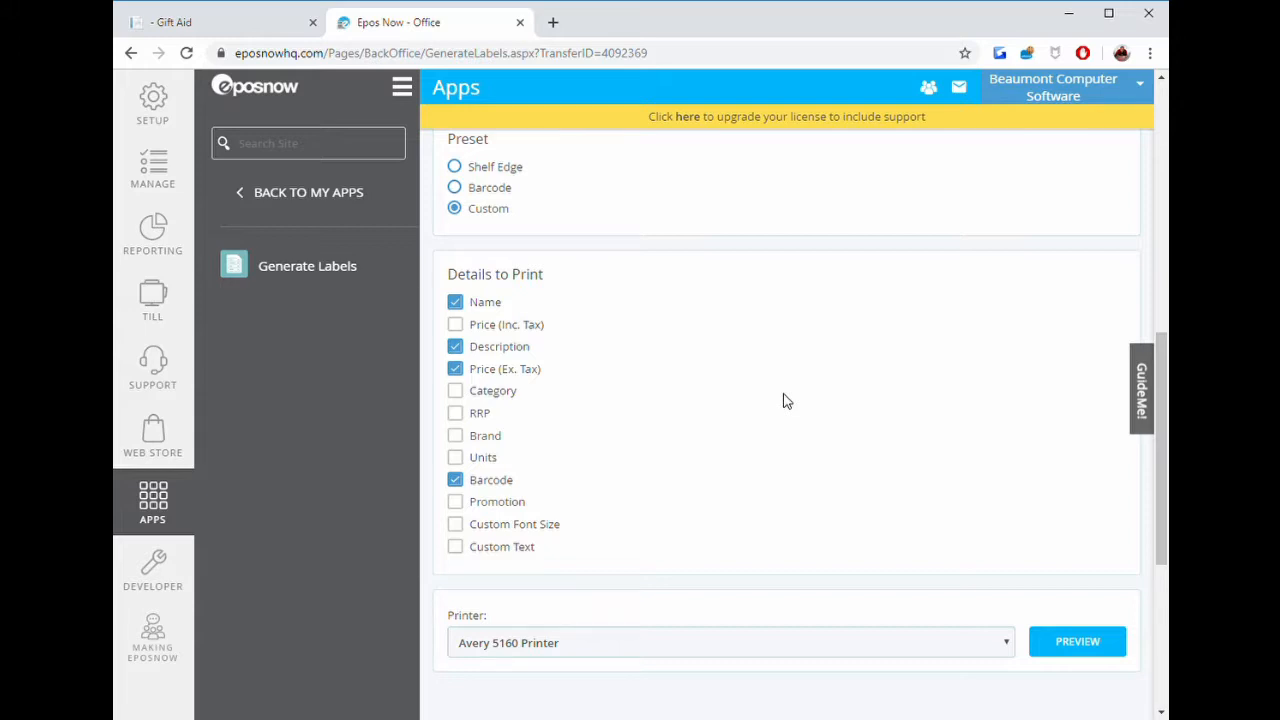
scroll(786, 400, "down", 4)
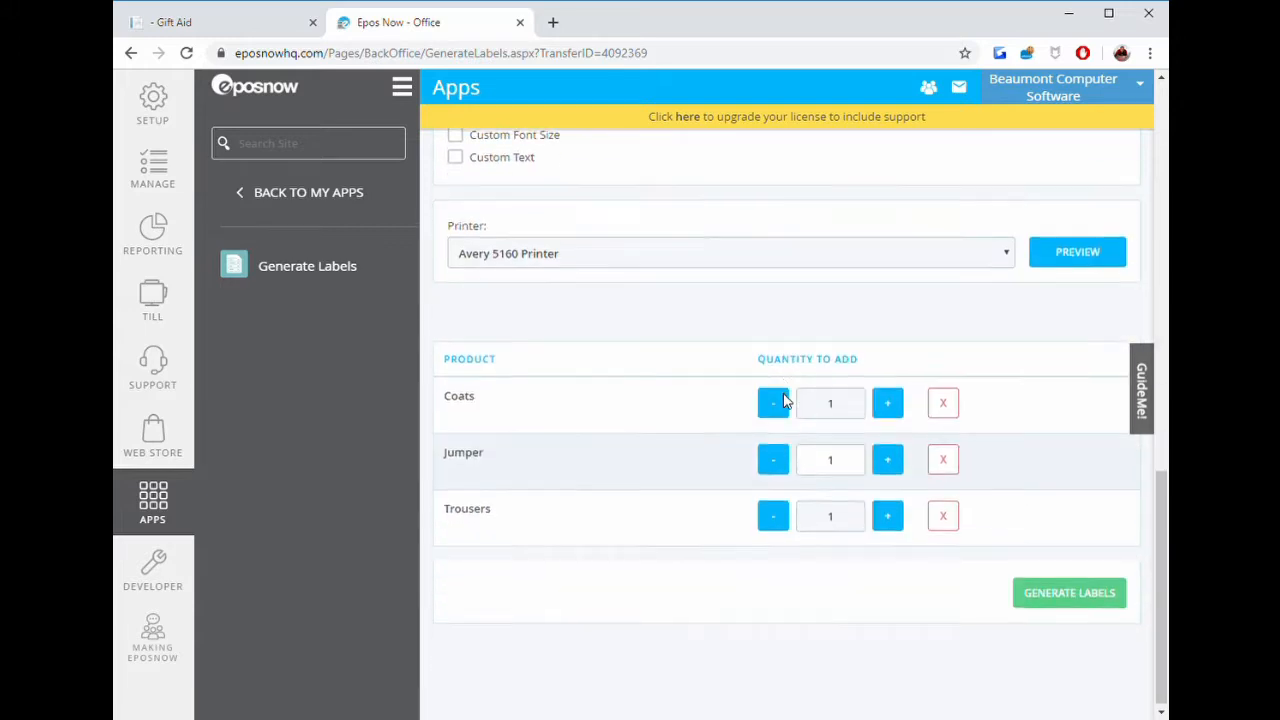
left_click(1080, 593)
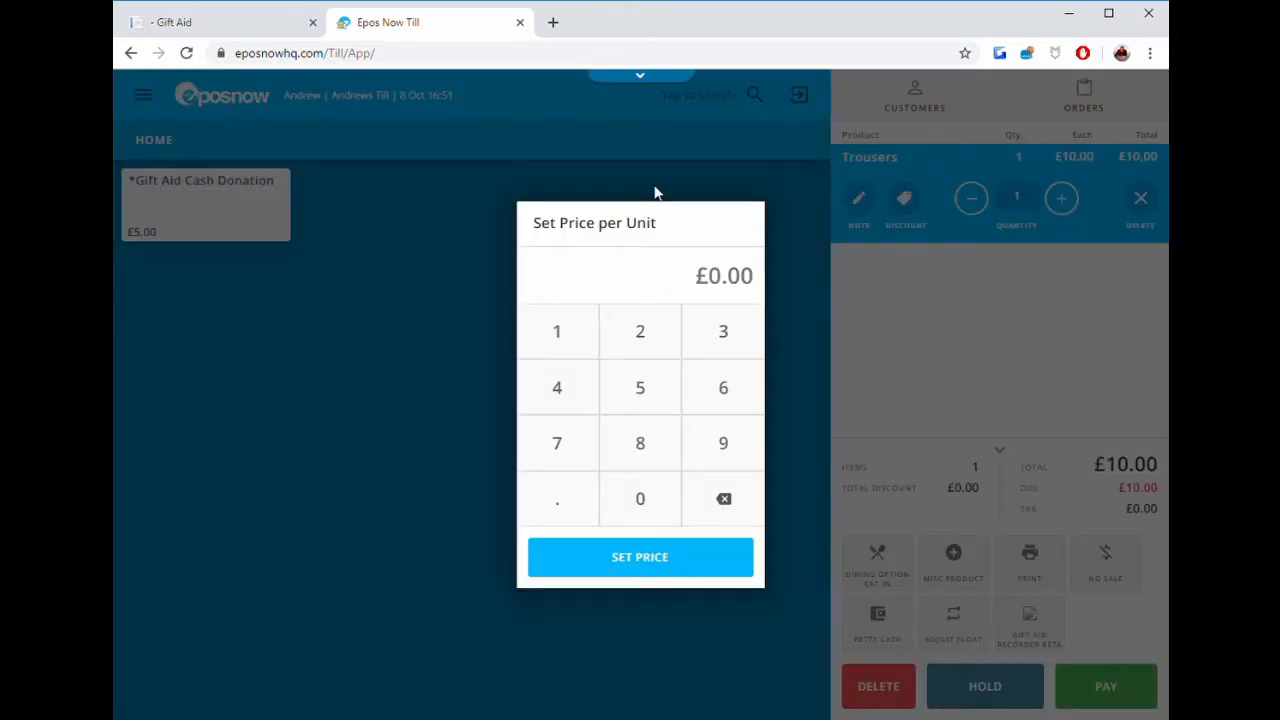
Set the variable-priced Trousers item's price to 12 on the till.
left_click(580, 338)
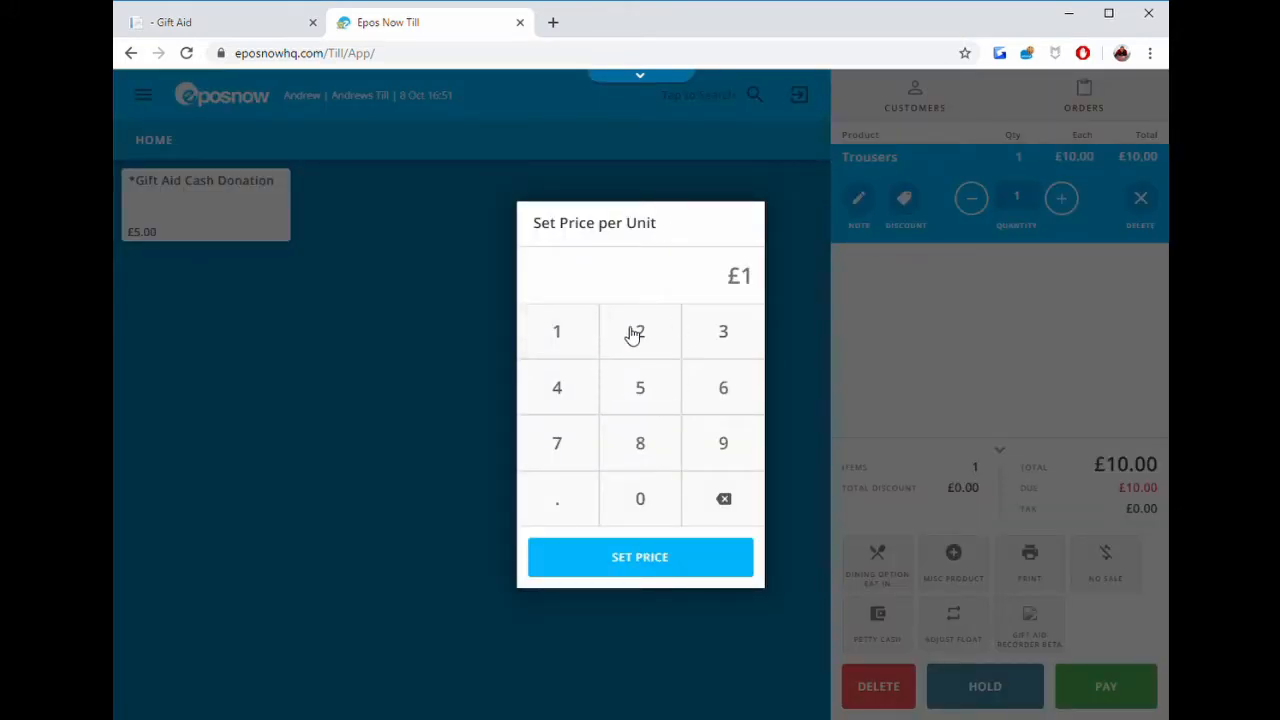
left_click(637, 331)
left_click(643, 560)
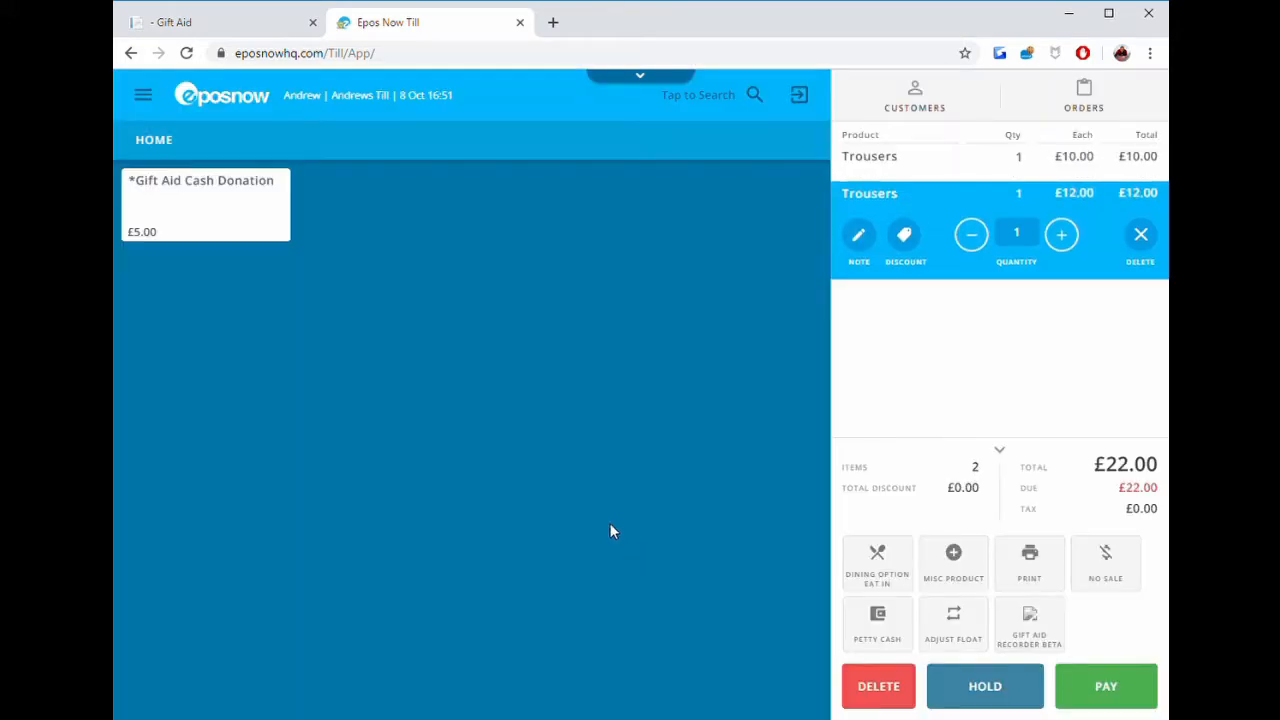
Open the Gift Aid Recorder app on the till and enter the donor's title Mr and name.
left_click(1063, 635)
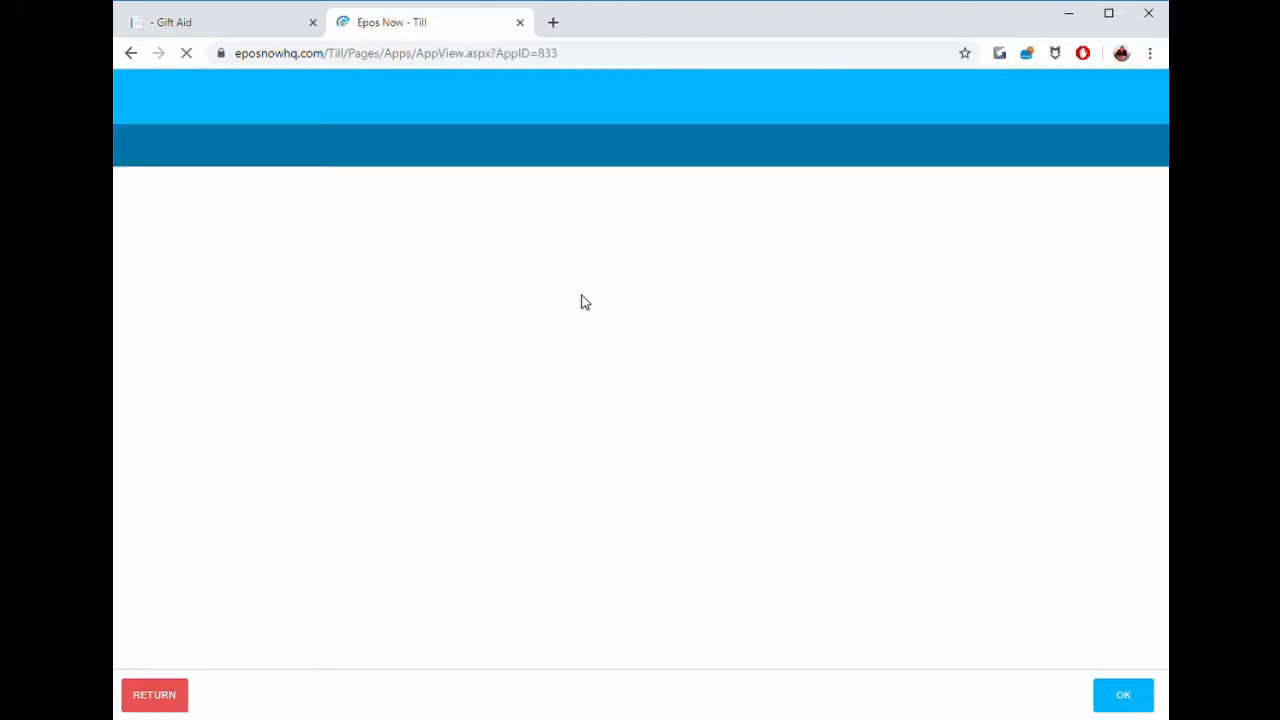
left_click(543, 320)
type("Mr")
left_click(503, 368)
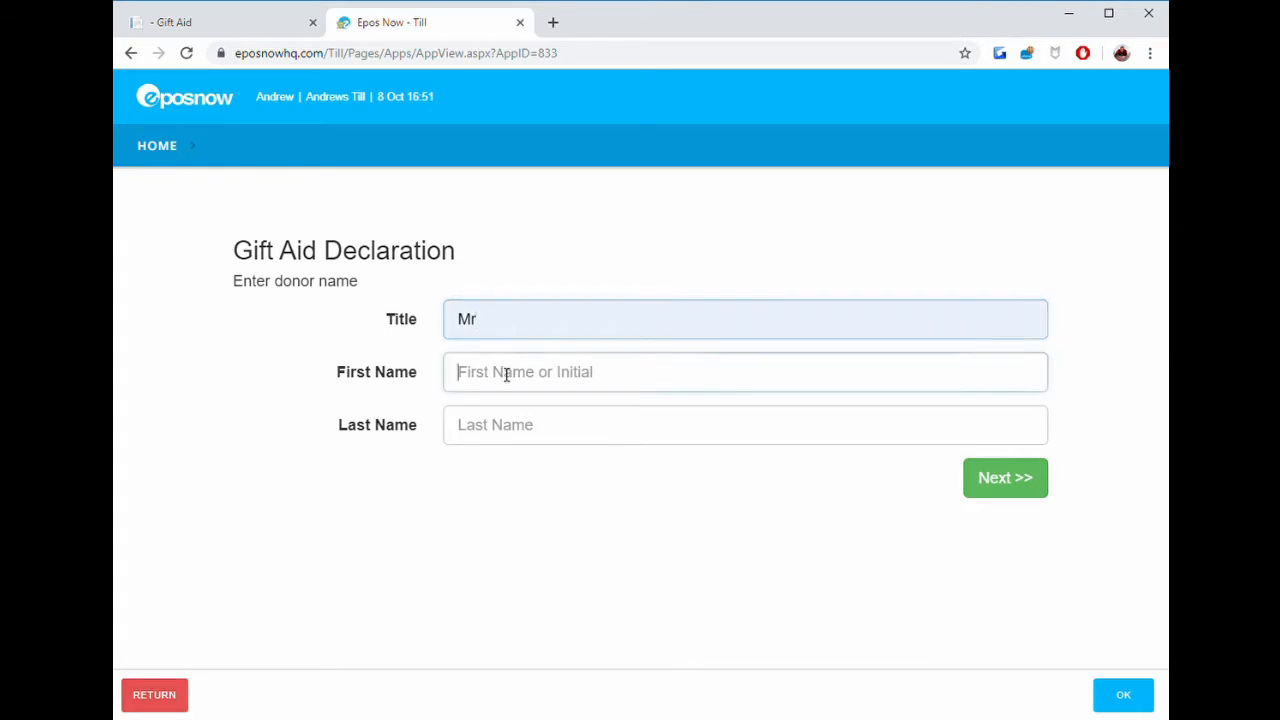
left_click(493, 402)
left_click(1008, 479)
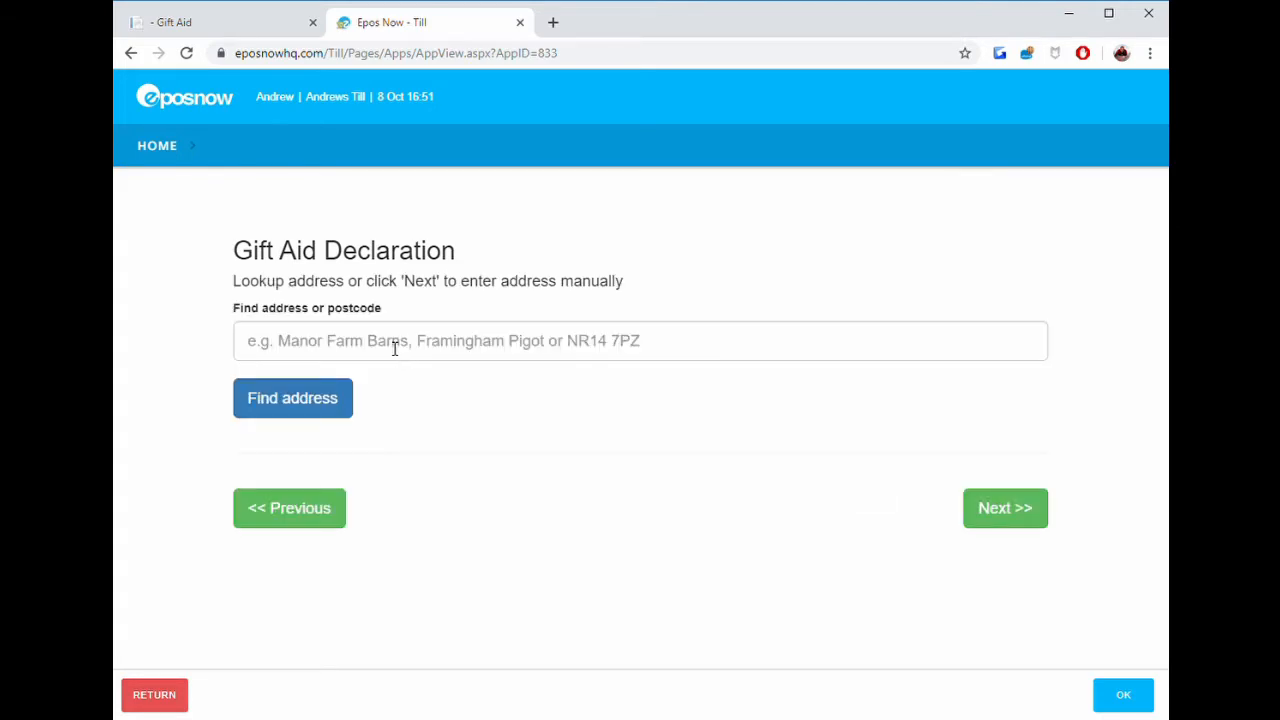
Look up the donor's postcode, choose their address from the results and complete the Gift Aid declaration.
left_click(395, 348)
type("C")
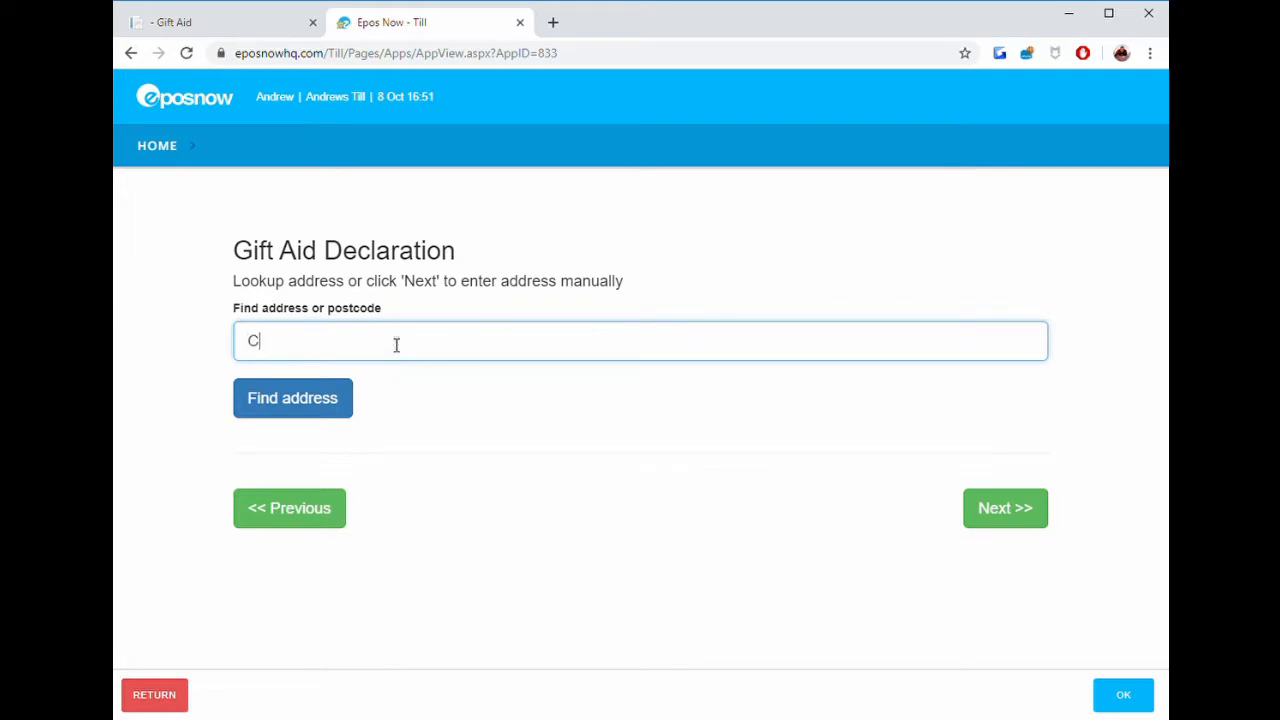
type("O10 8QH")
left_click(342, 398)
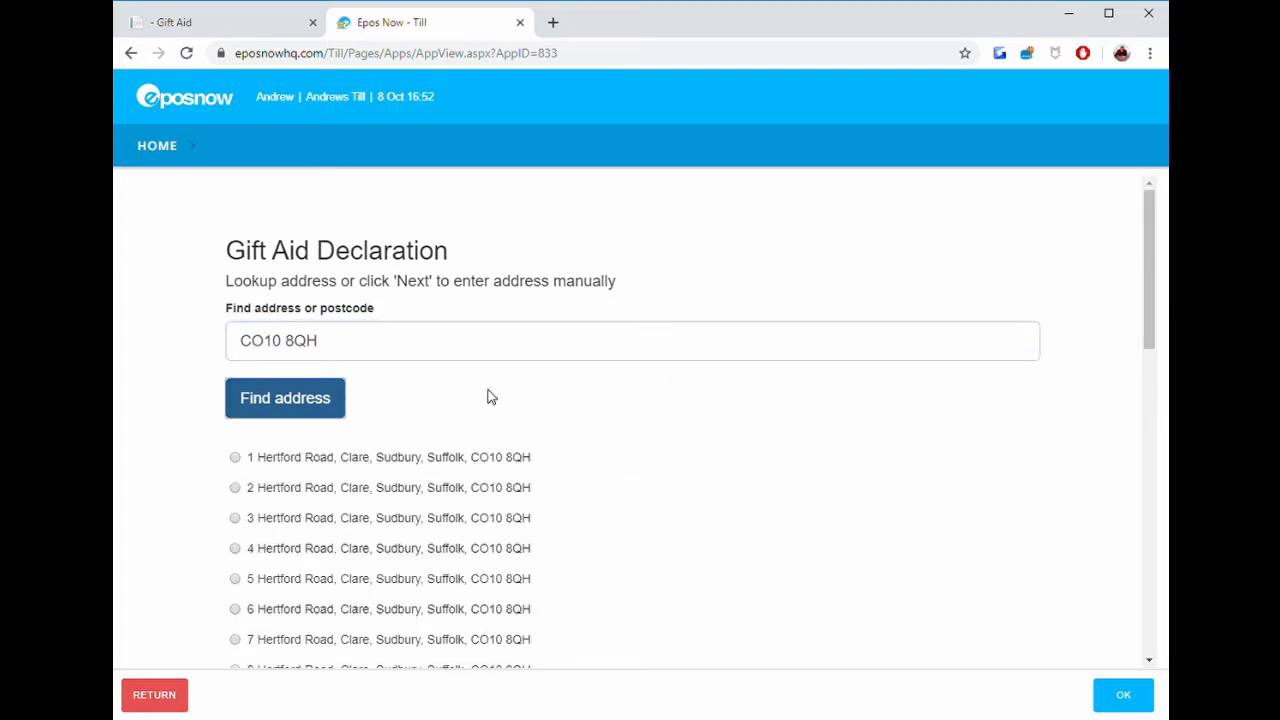
scroll(429, 500, "down", 4)
left_click(292, 507)
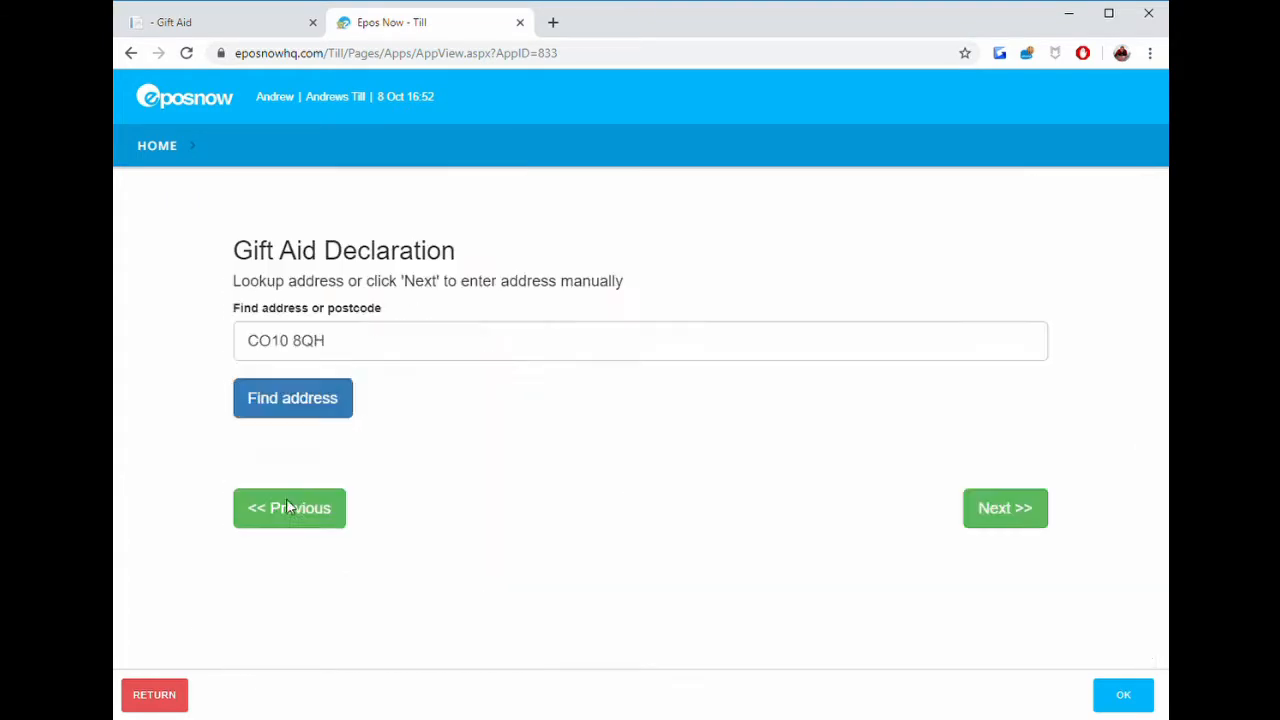
left_click(996, 600)
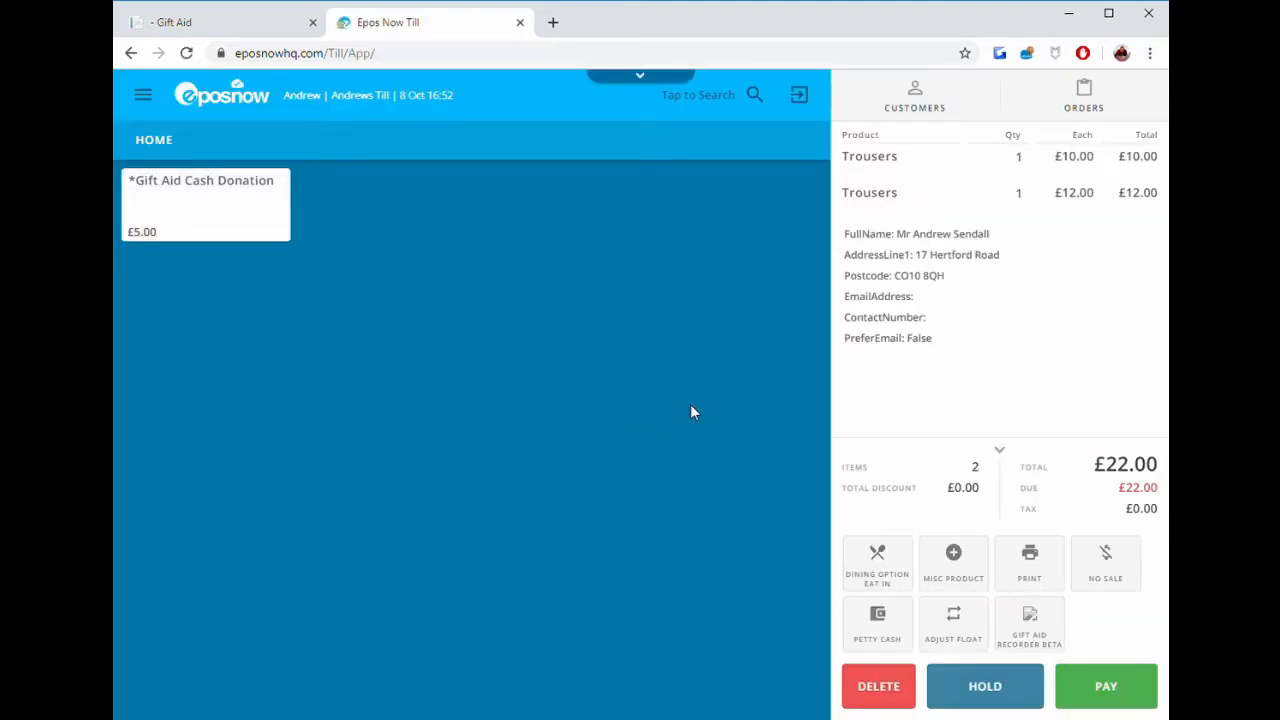
Add a Gift Aid Cash Donation to the sale with its price set to 25, and continue.
left_click(224, 214)
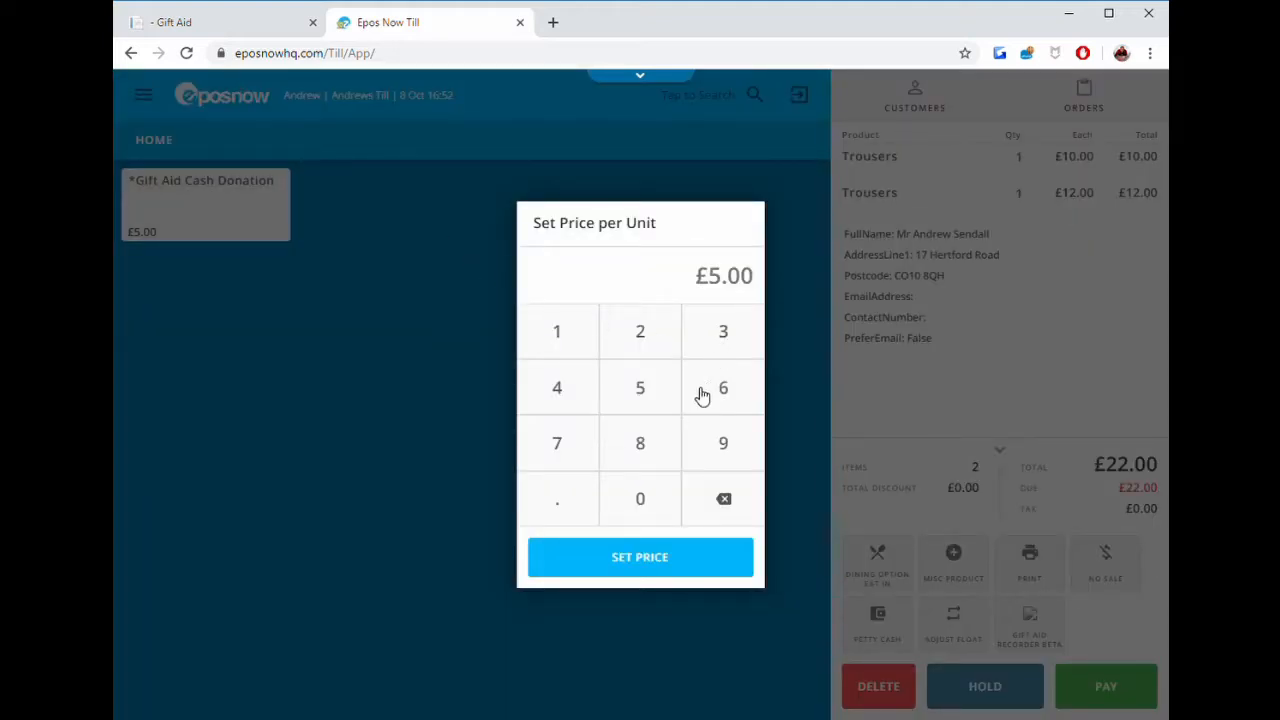
left_click(662, 350)
left_click(645, 395)
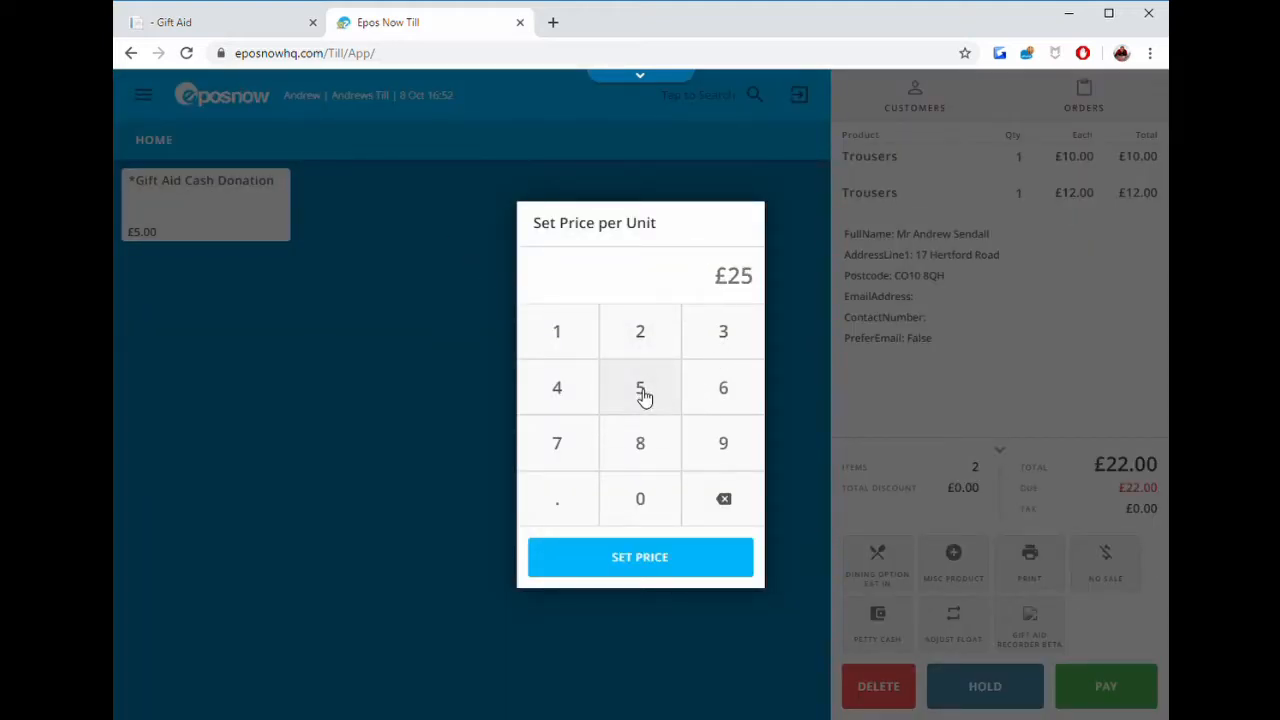
left_click(655, 578)
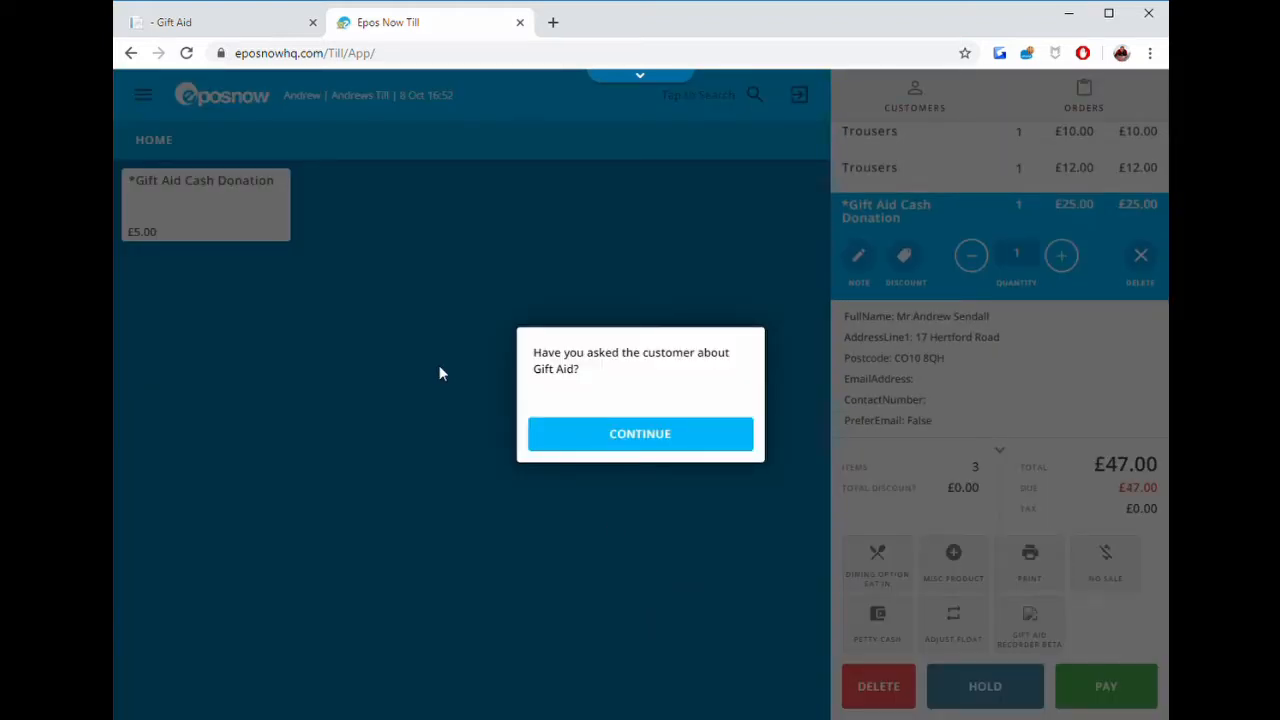
left_click(624, 437)
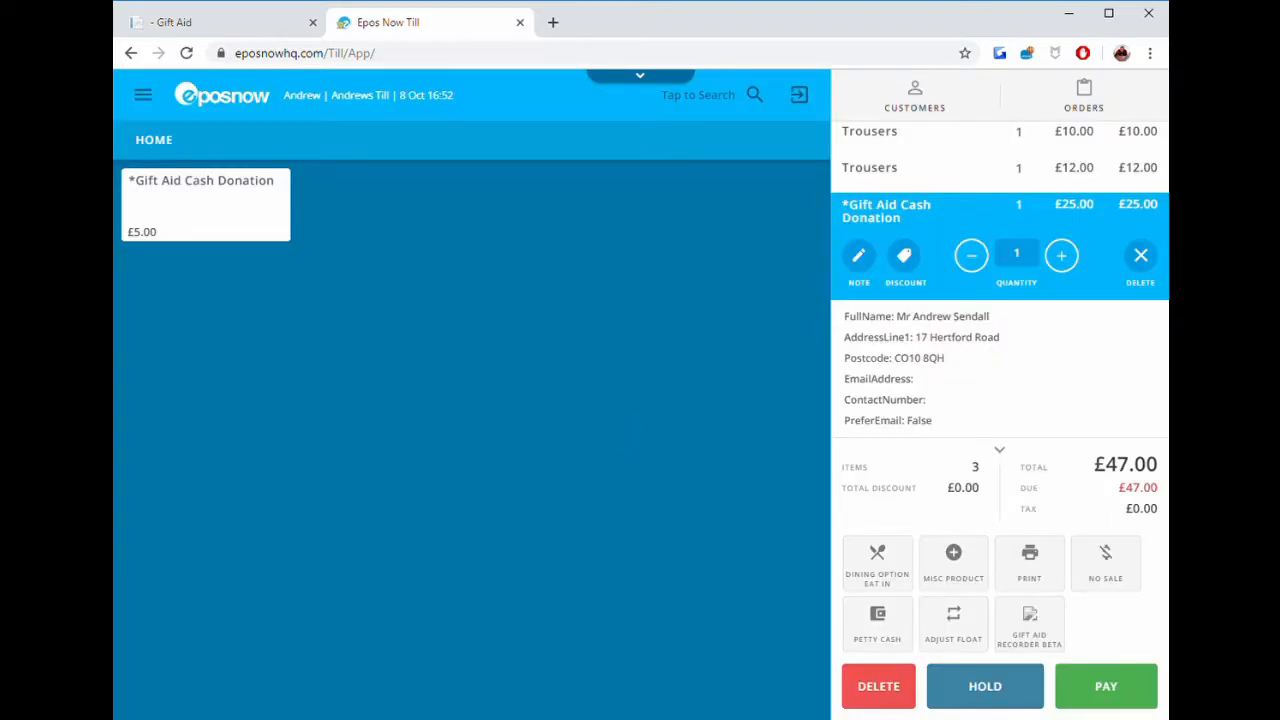
Take payment for the whole sale in cash.
left_click(1107, 697)
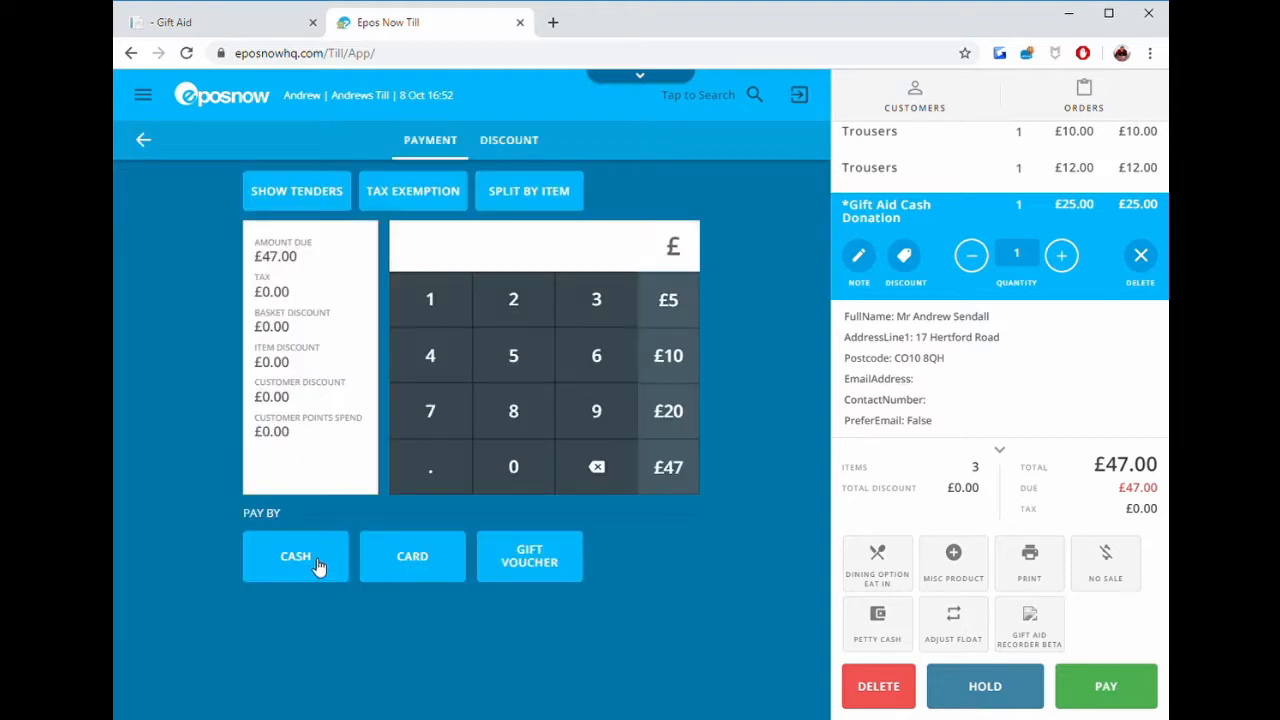
left_click(307, 562)
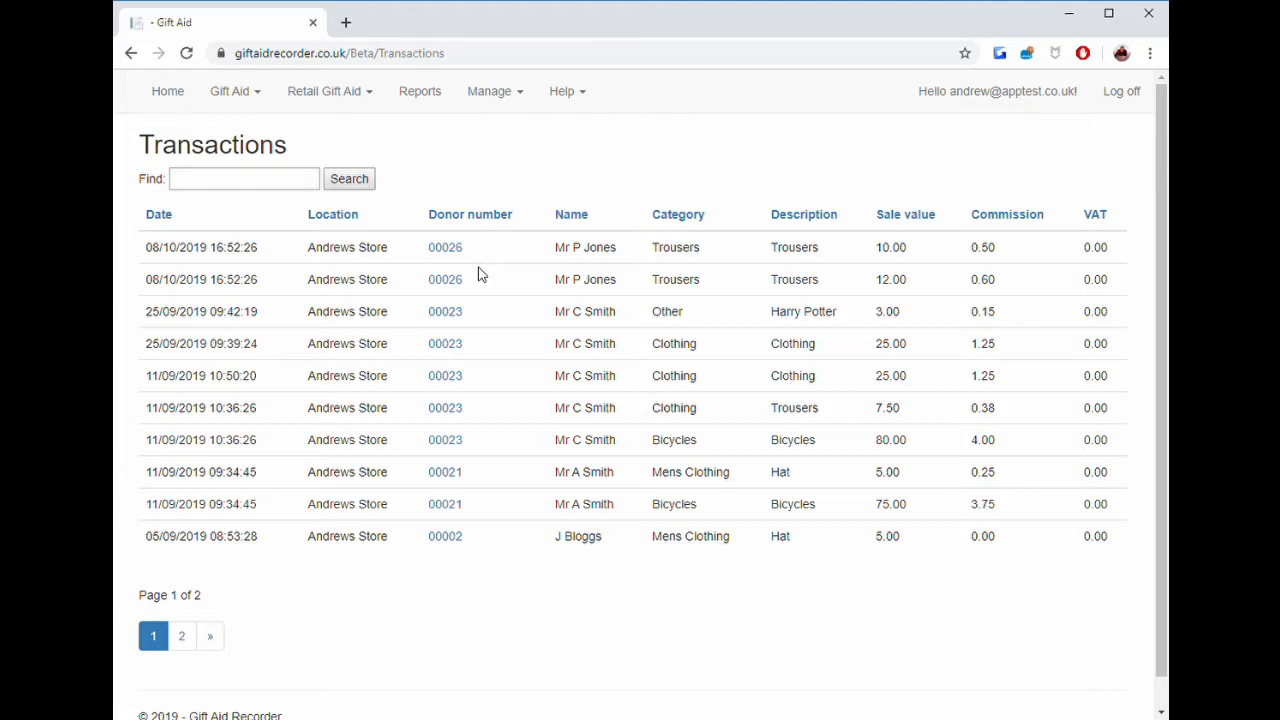
Open the donations list, then the donor's account from a Retail Gift Aid donation, and view its account summary.
left_click(238, 96)
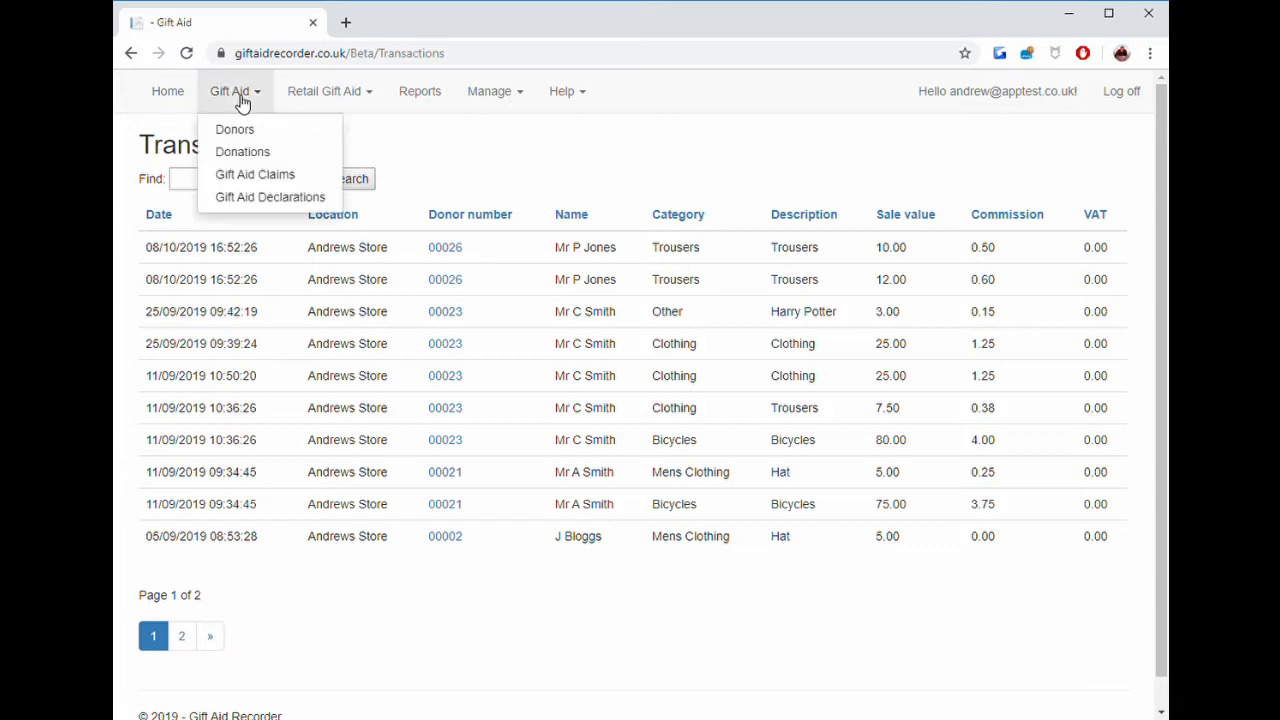
left_click(249, 151)
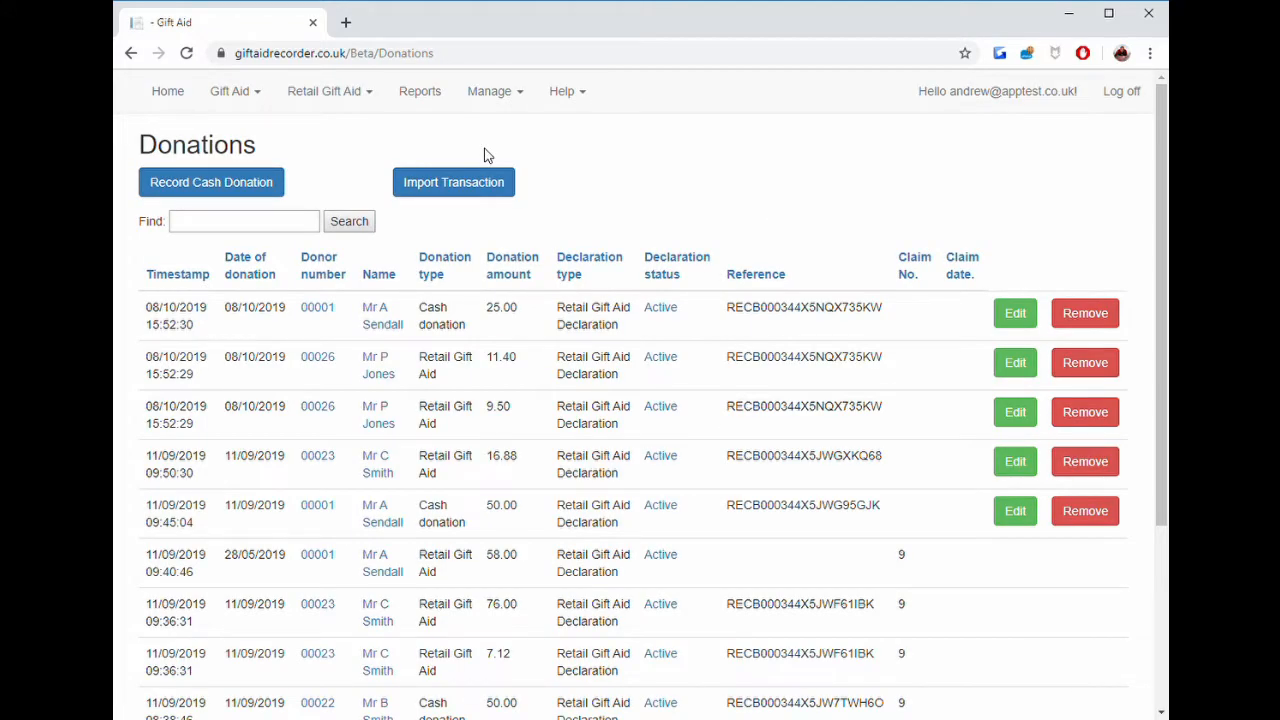
left_click(380, 380)
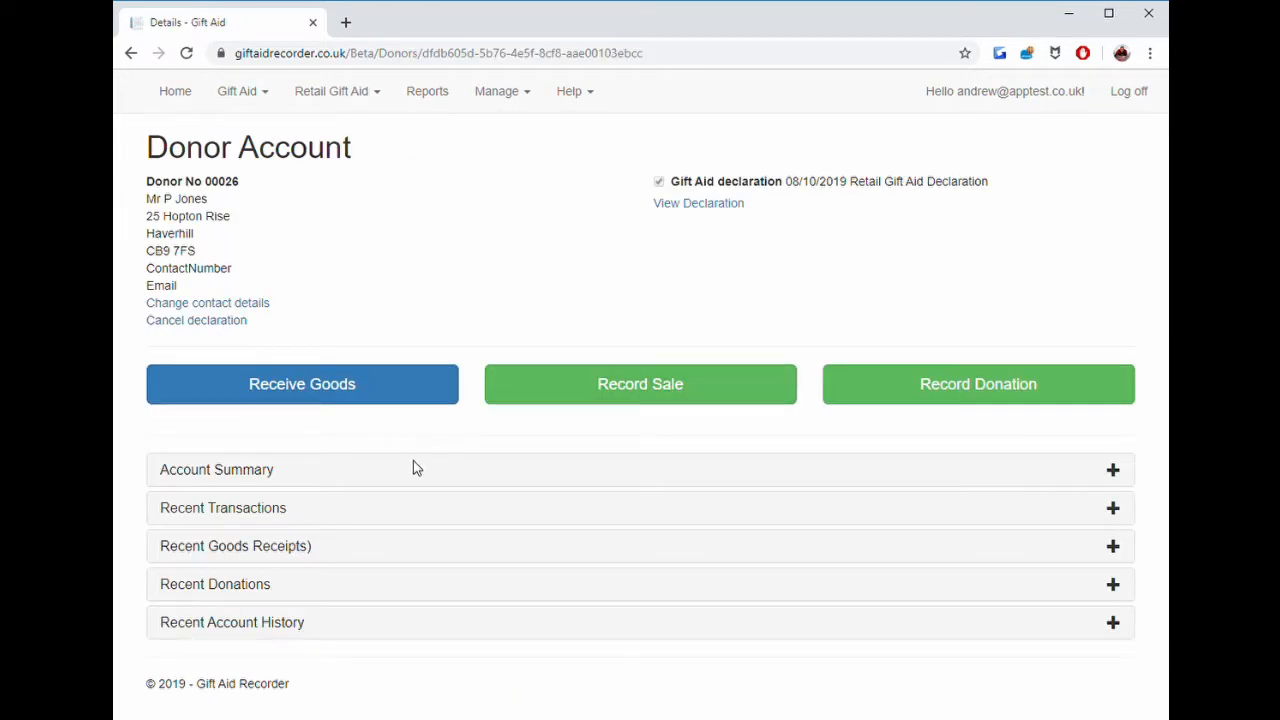
left_click(270, 470)
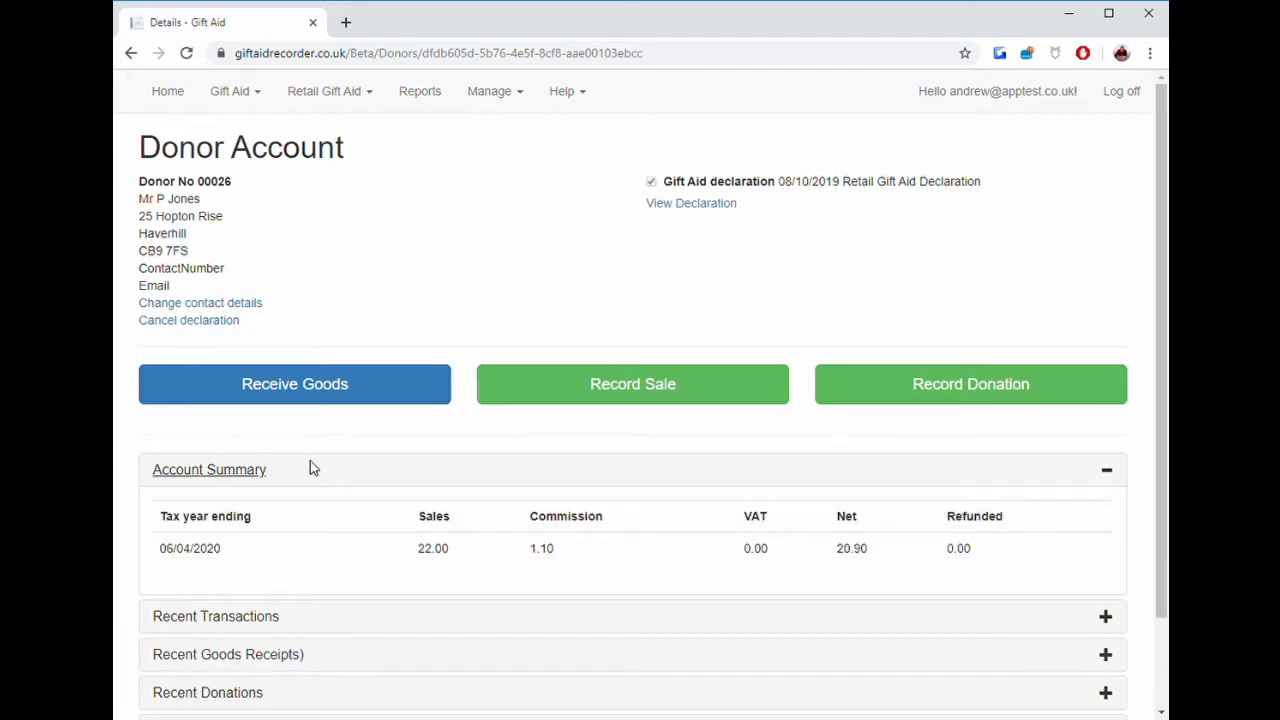
left_click(310, 464)
Record a sale for the donor in category Other, described as Antique Diamond Ring, priced at 750.
left_click(624, 383)
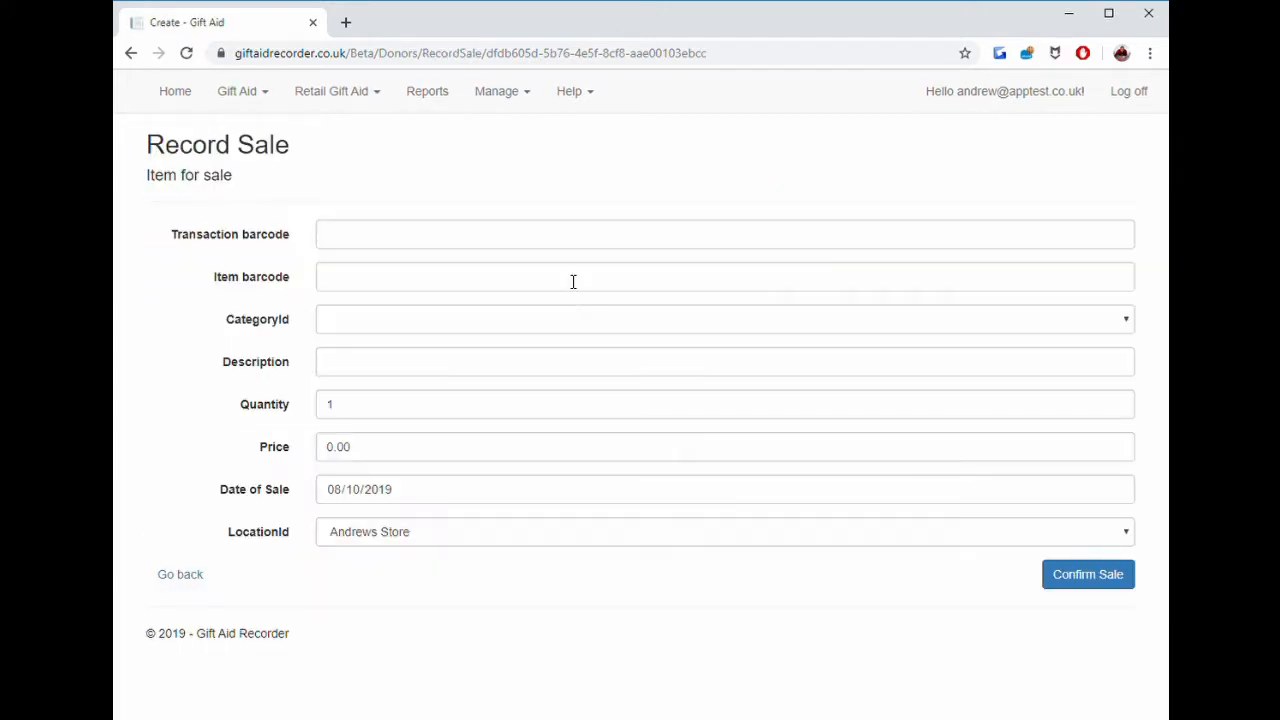
left_click(414, 320)
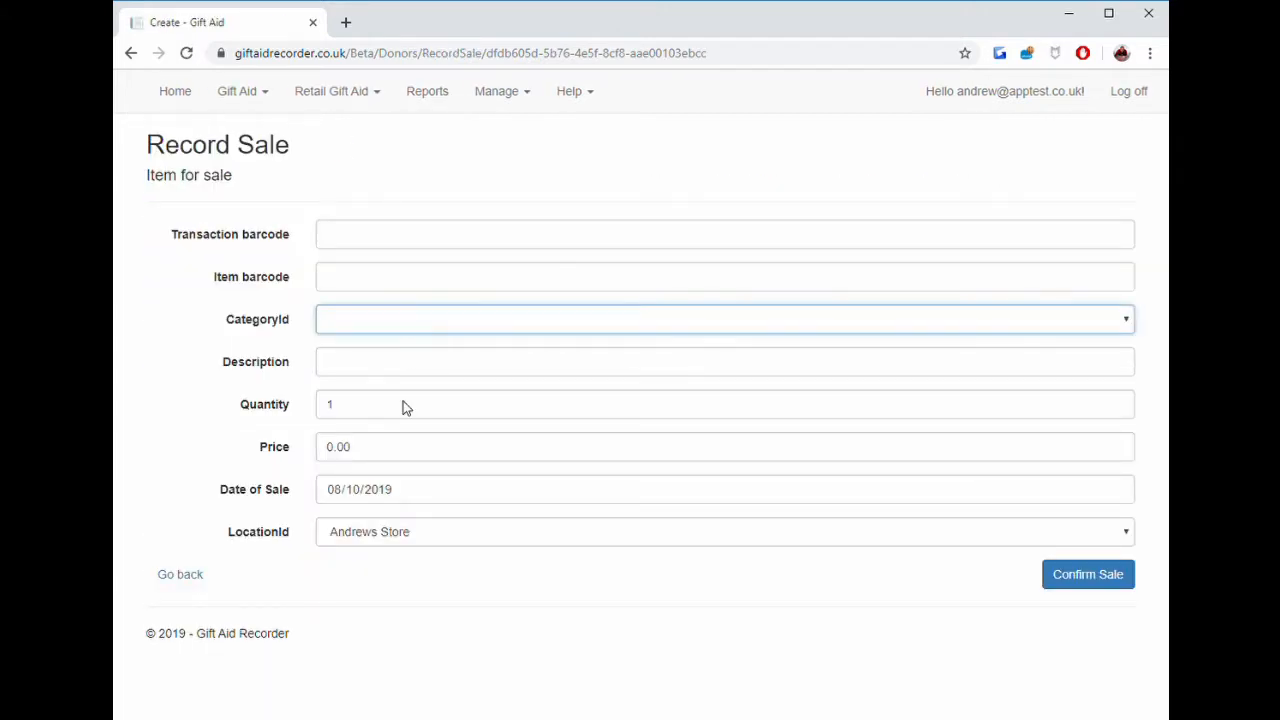
left_click(375, 542)
left_click(390, 367)
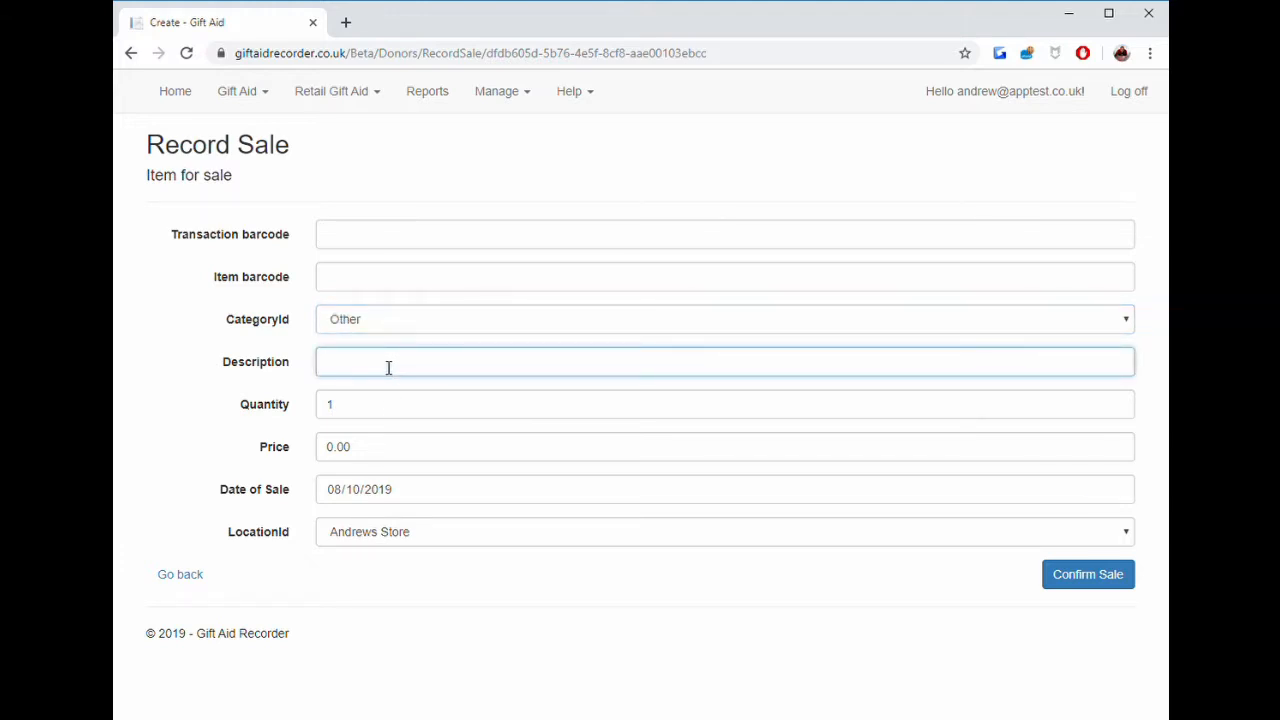
type("Antique Diamomn")
key("BackSpace")
key("BackSpace")
type("nd Ring")
left_click(426, 455)
left_click_drag(426, 455, 334, 457)
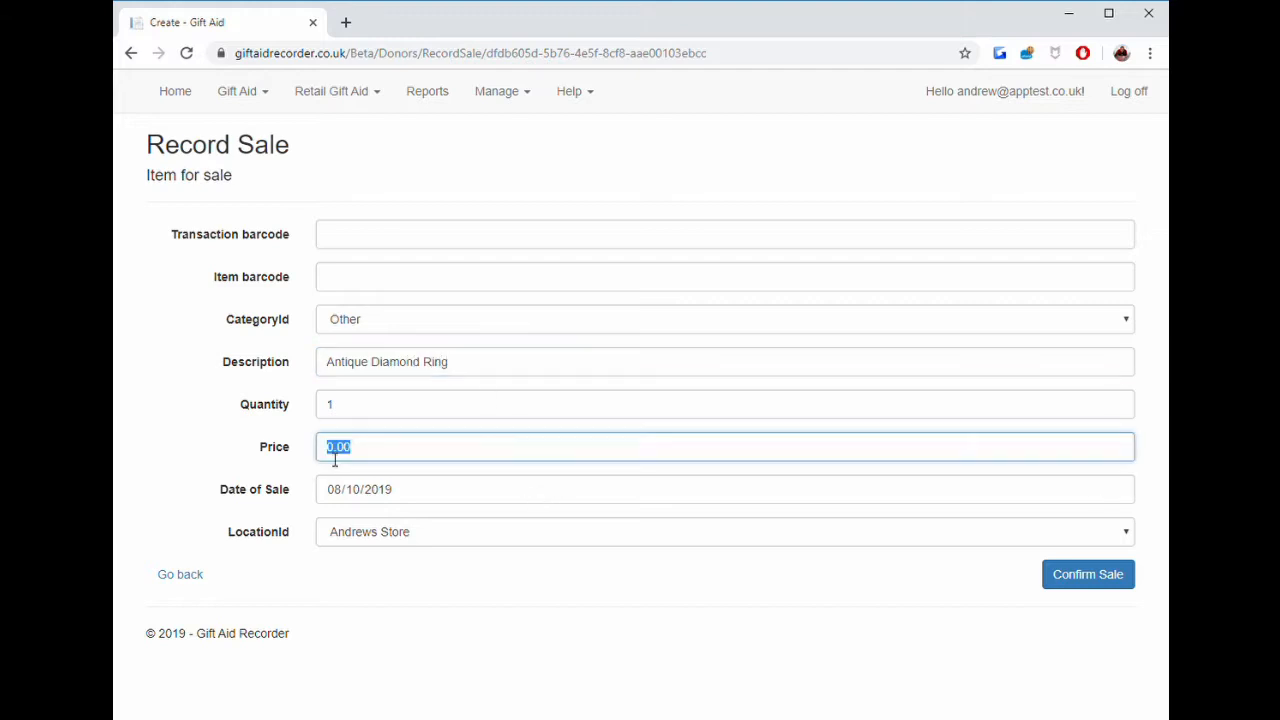
type("750")
left_click(1088, 586)
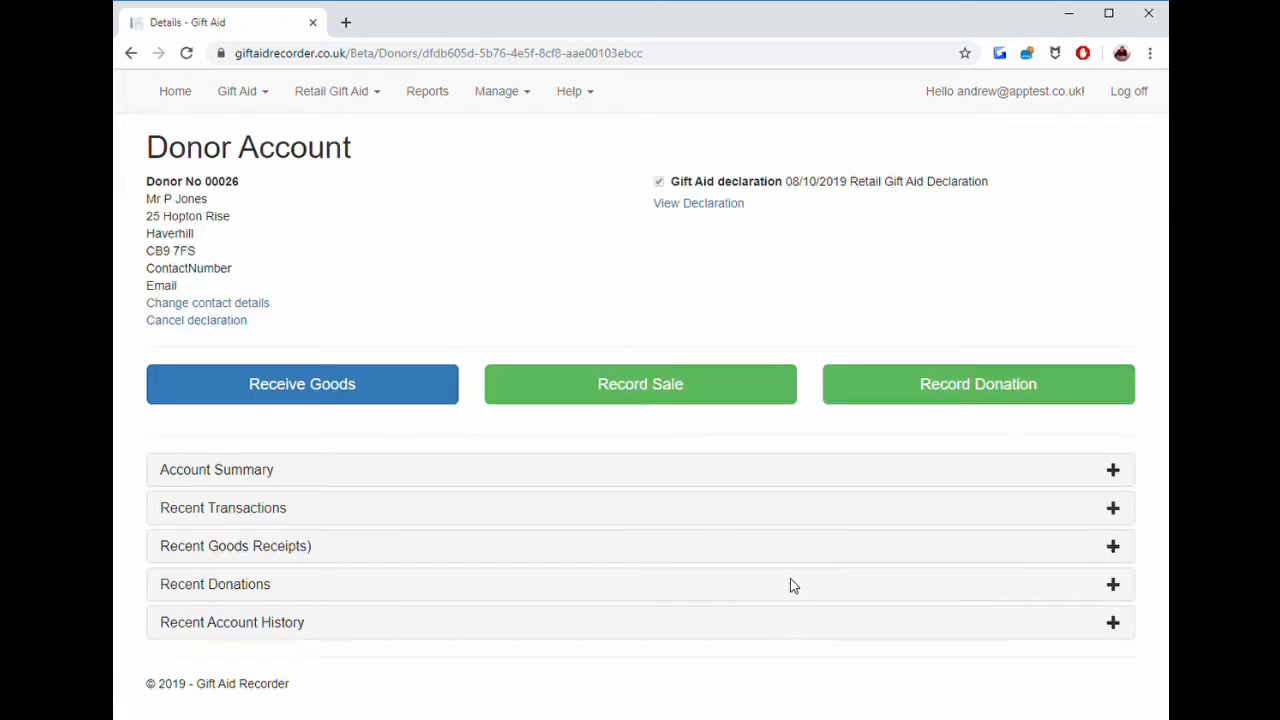
Review the donor's account summary and recent donations.
left_click(265, 476)
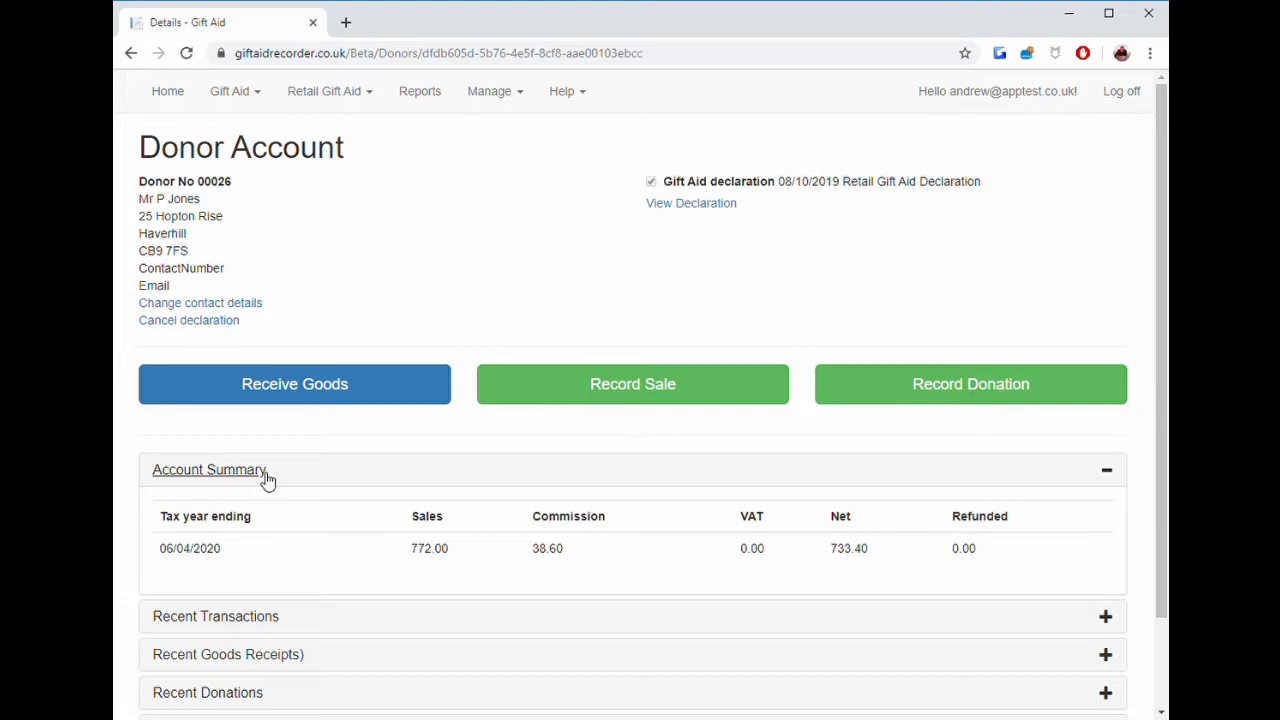
left_click(266, 478)
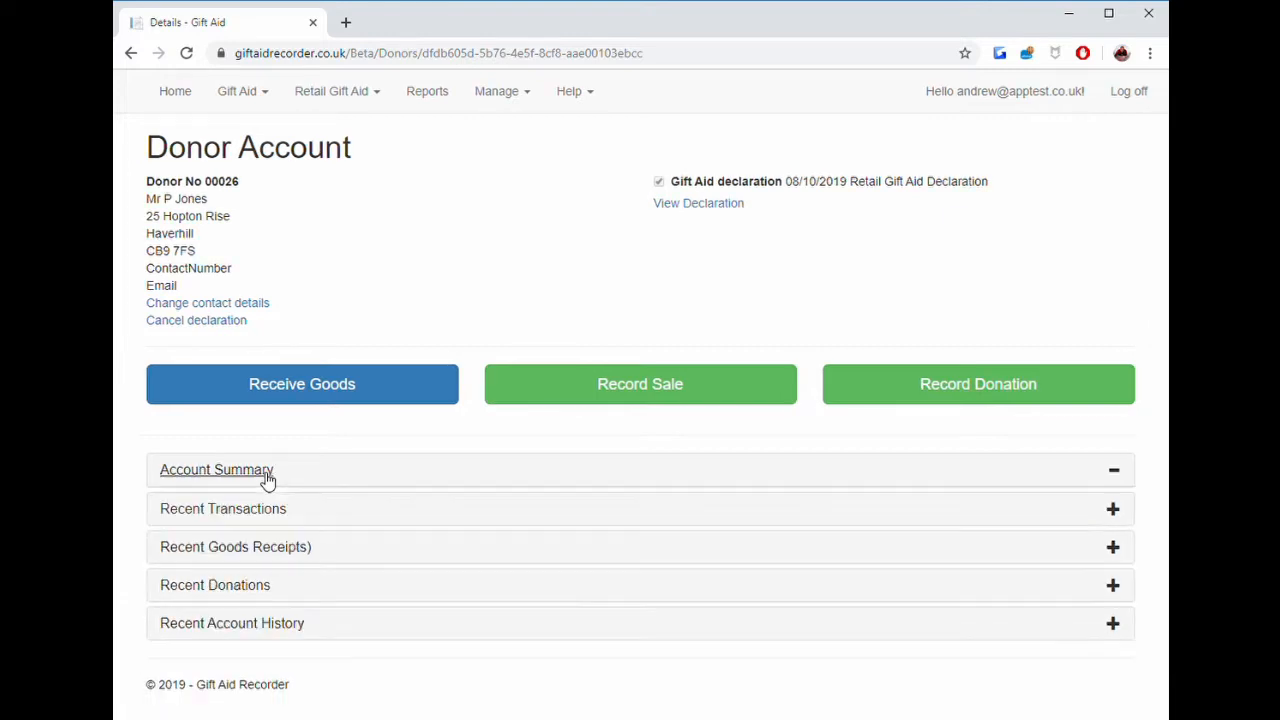
left_click(247, 590)
scroll(247, 595, "down", 3)
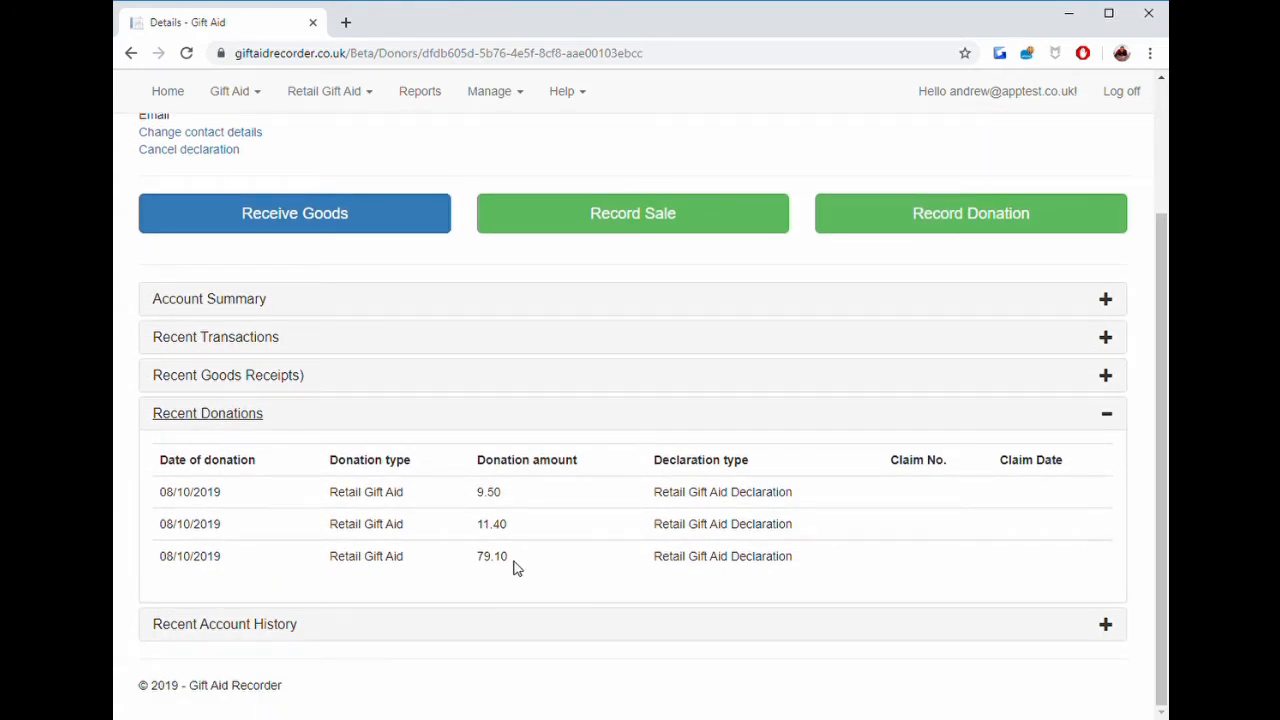
left_click(246, 416)
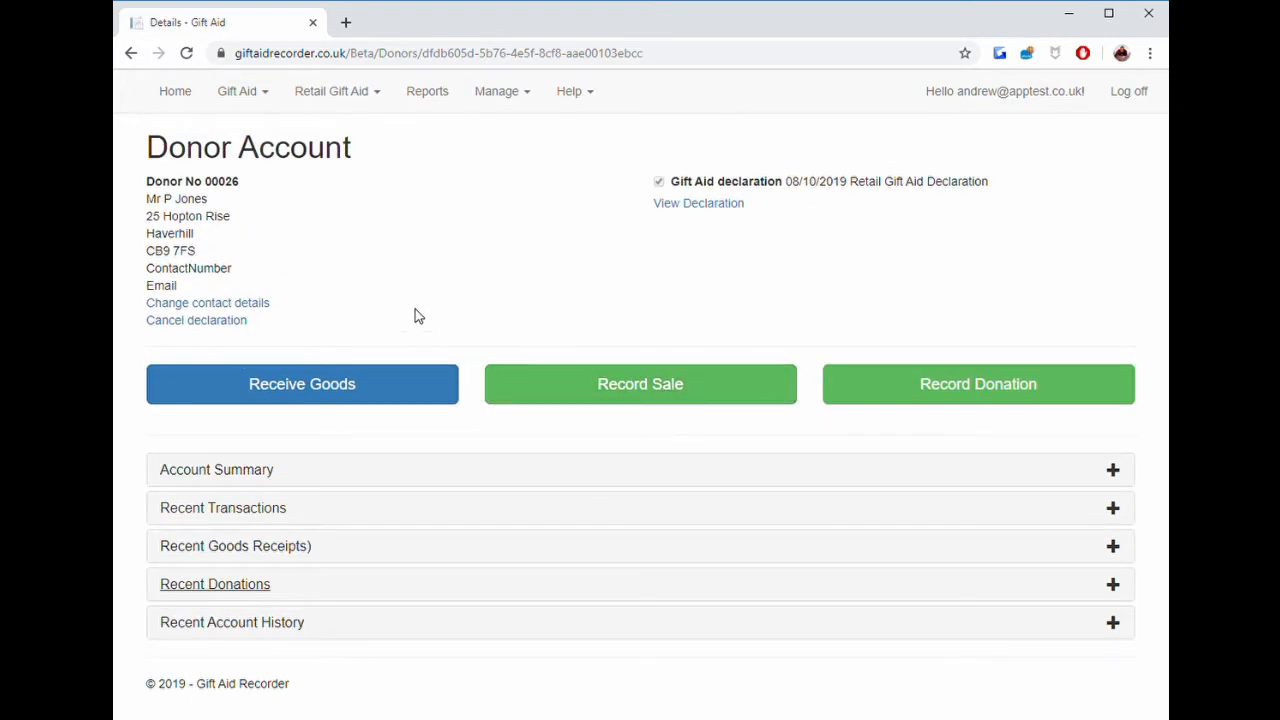
Create a retail notification batch described as Additional sales.
left_click(348, 97)
left_click(334, 196)
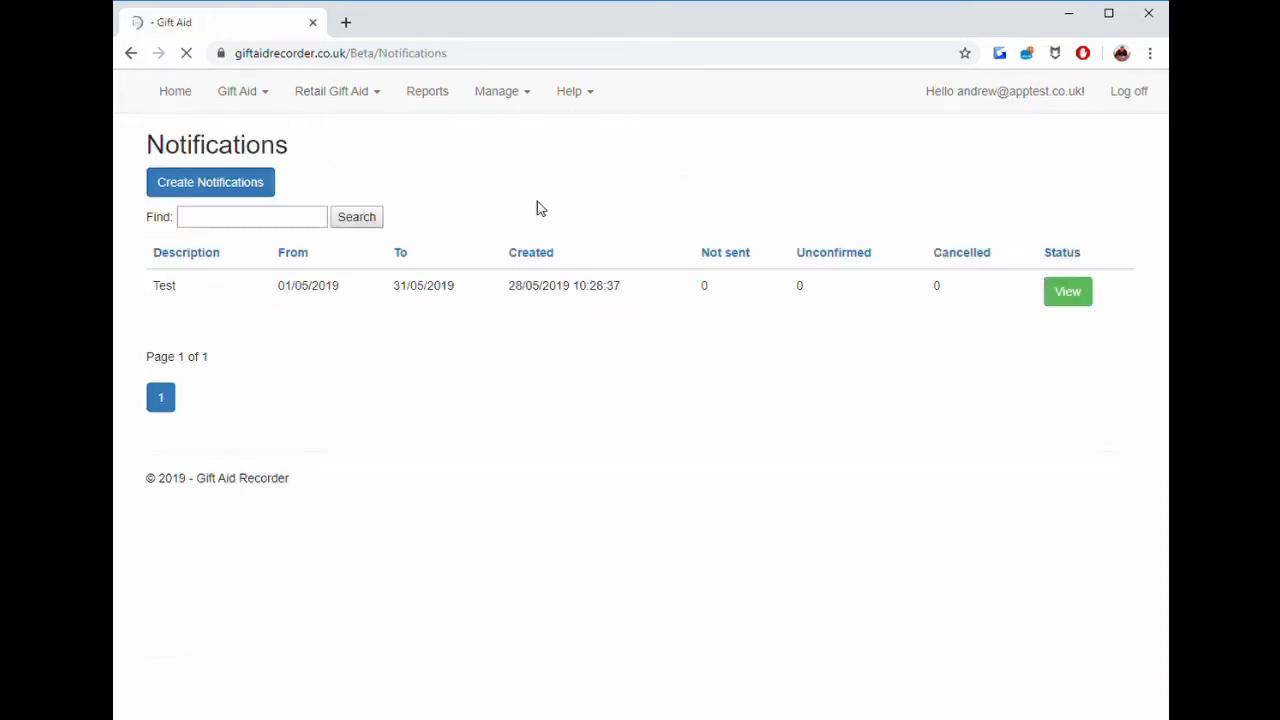
left_click(258, 188)
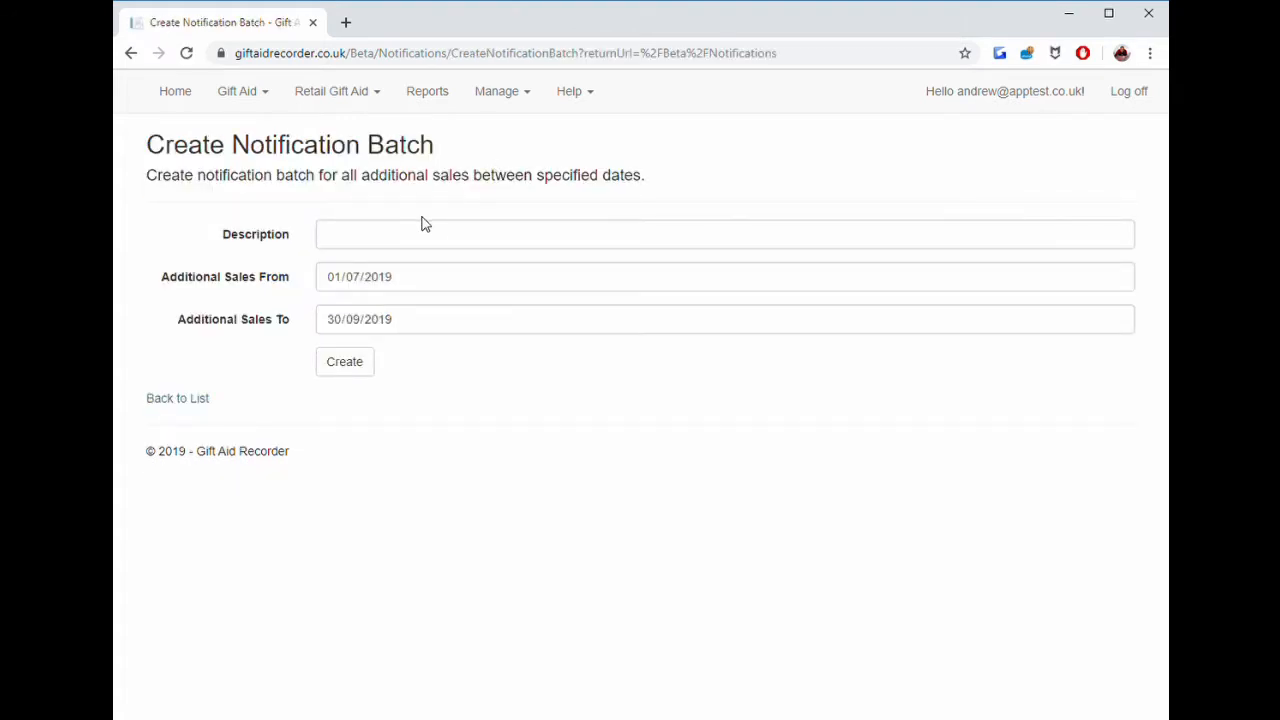
left_click(405, 240)
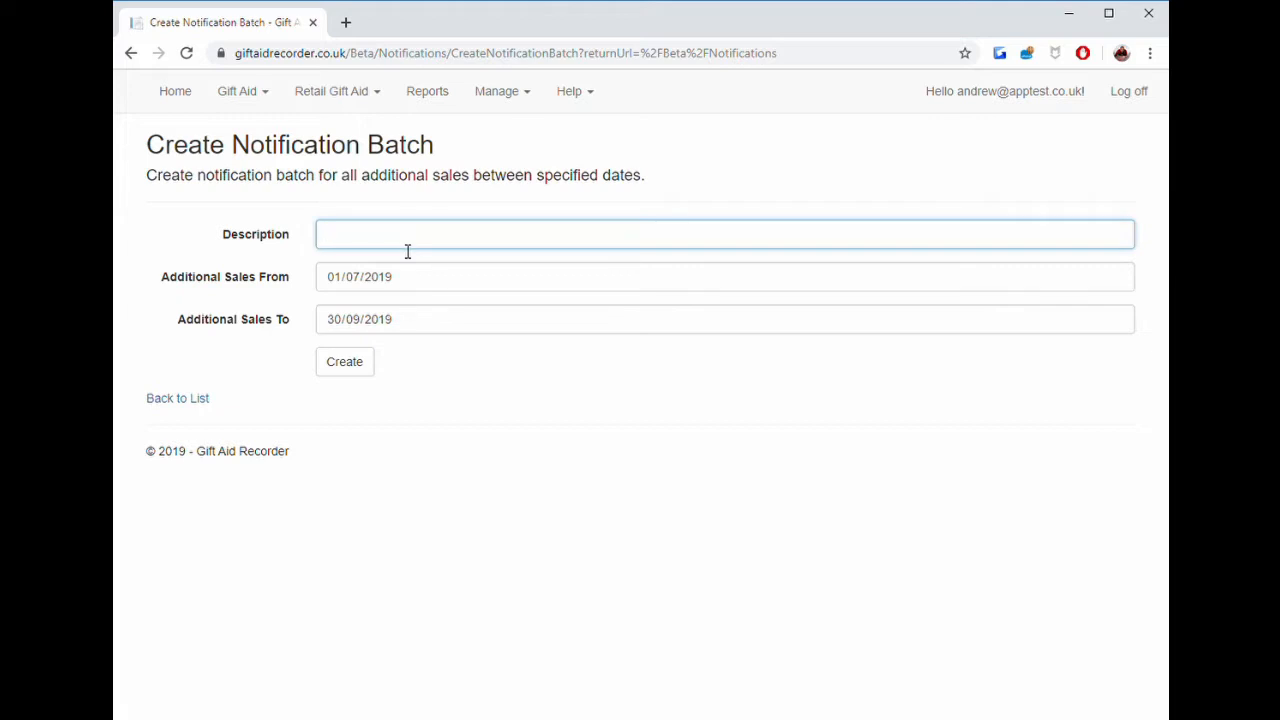
type("Additional sales")
left_click(344, 361)
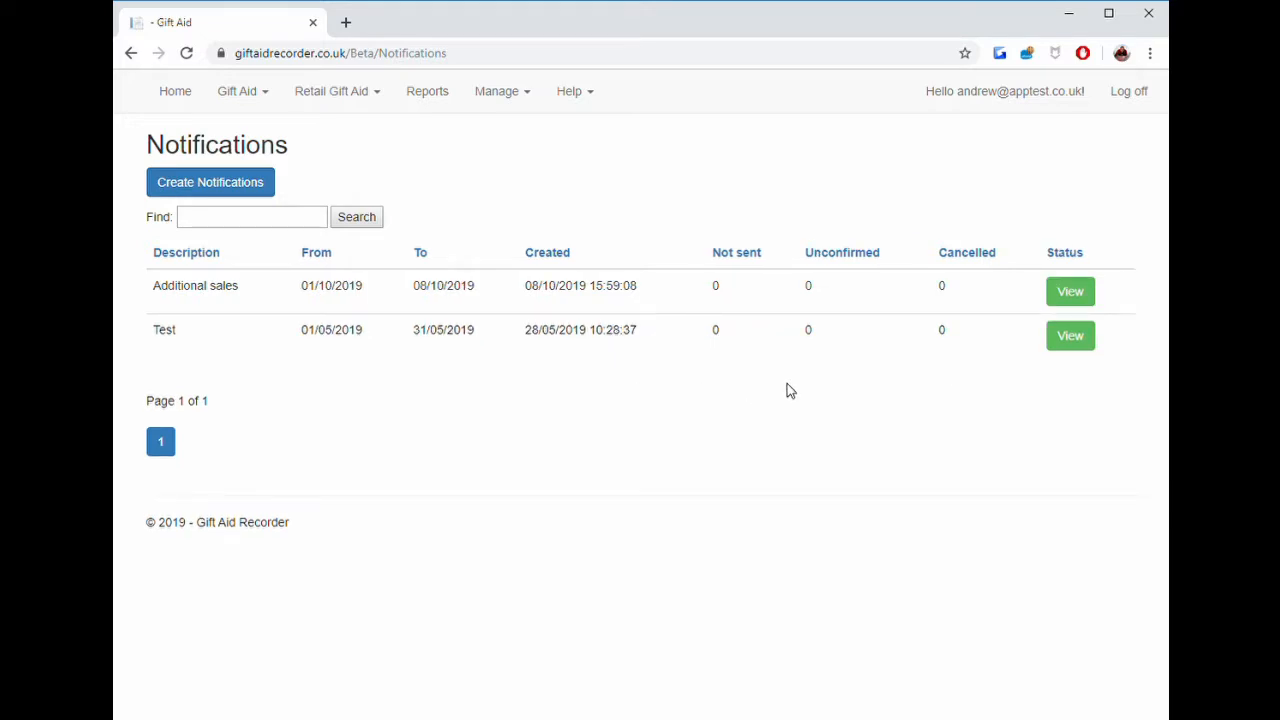
Open the Additional sales batch, mark the donor's notification sent on 01/09/2019 and confirm the donation.
left_click(1072, 289)
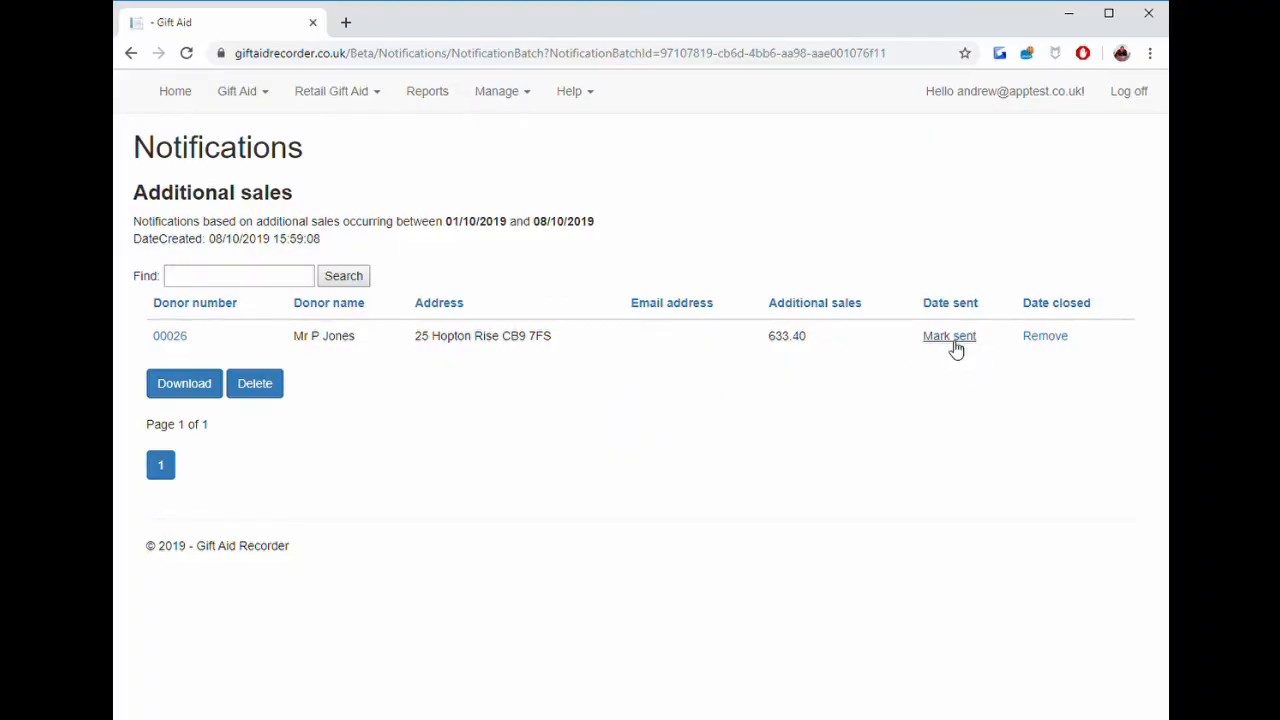
left_click(955, 345)
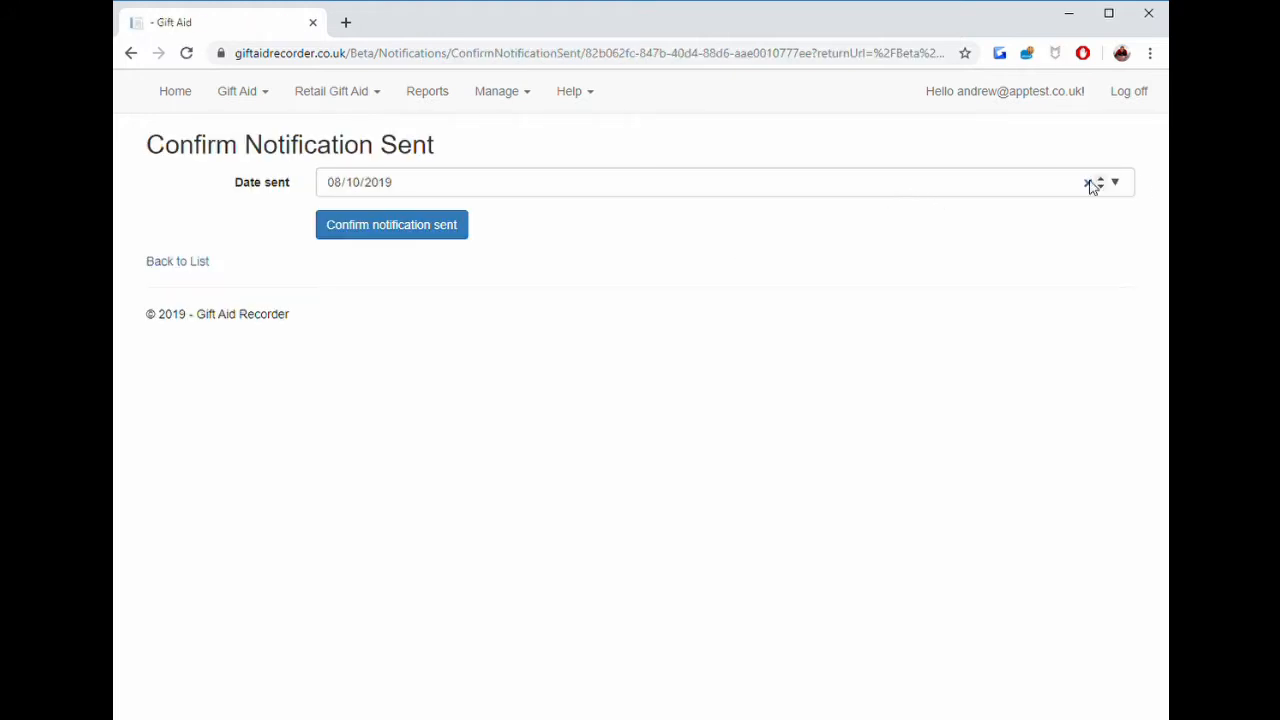
left_click(1118, 187)
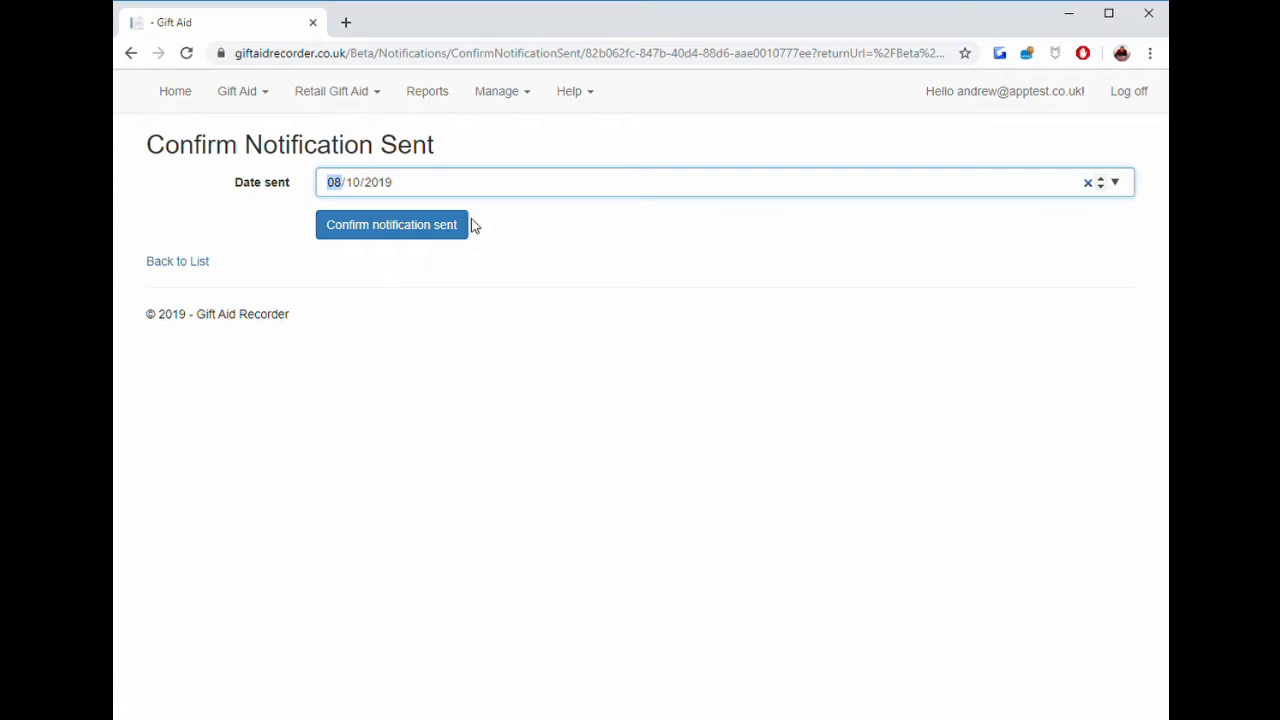
type("0109")
left_click(380, 234)
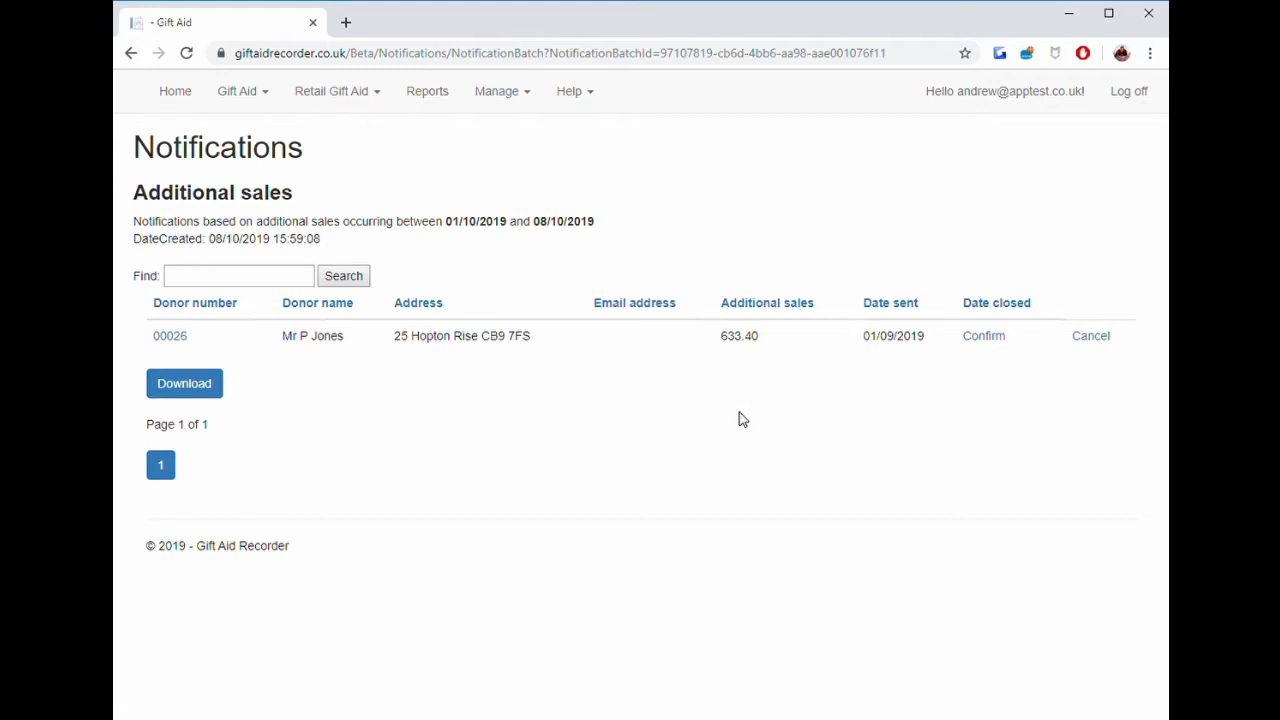
left_click(990, 340)
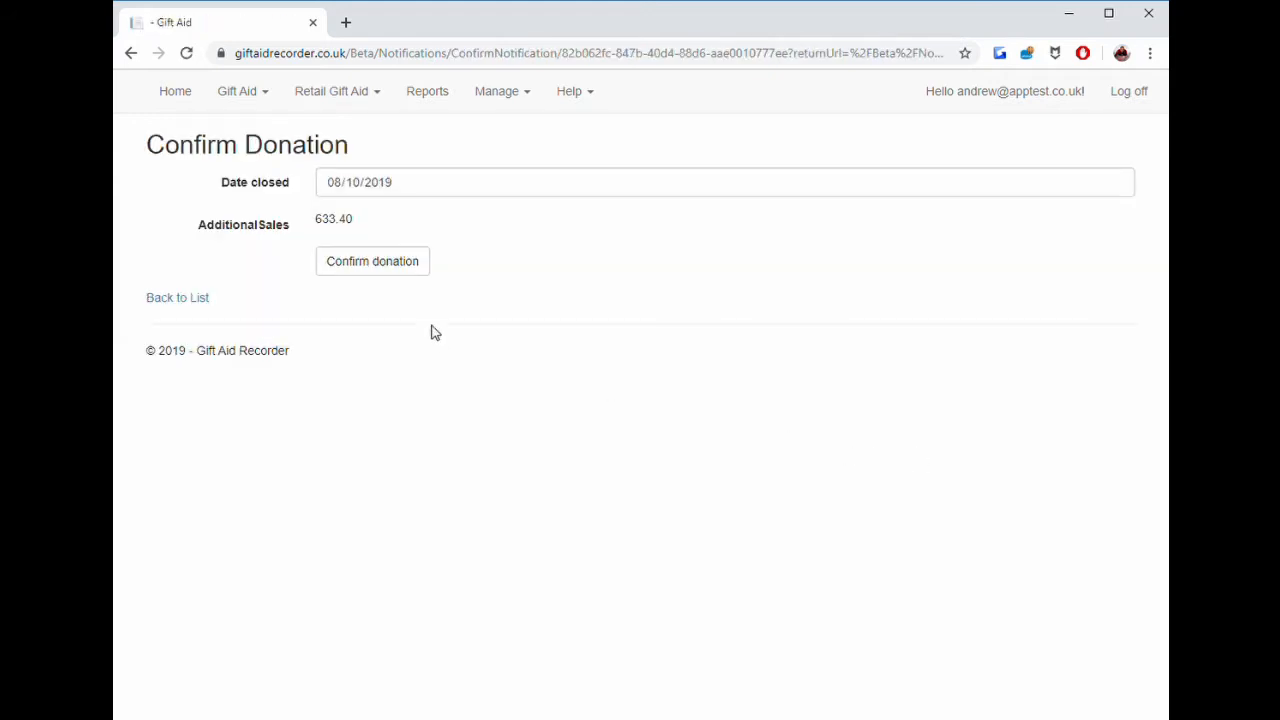
left_click(389, 268)
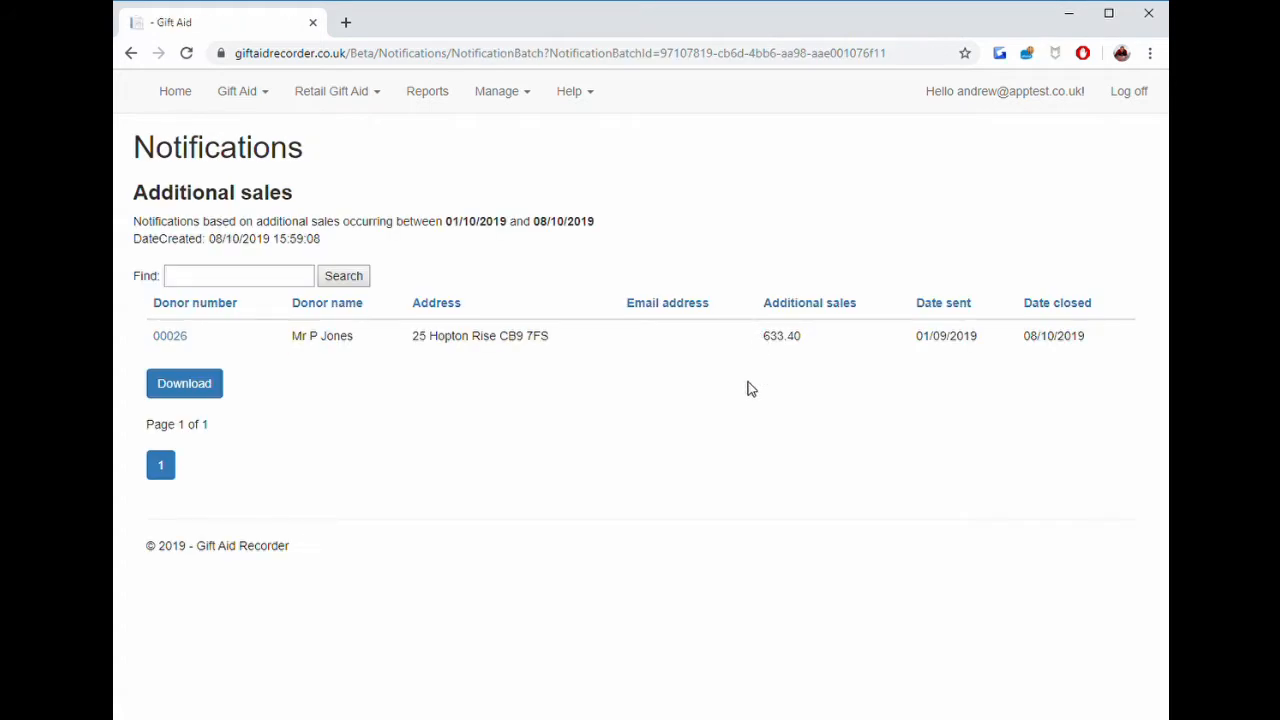
Create a Gift Aid claim for donations up to 08/10/2019.
left_click(237, 94)
left_click(251, 149)
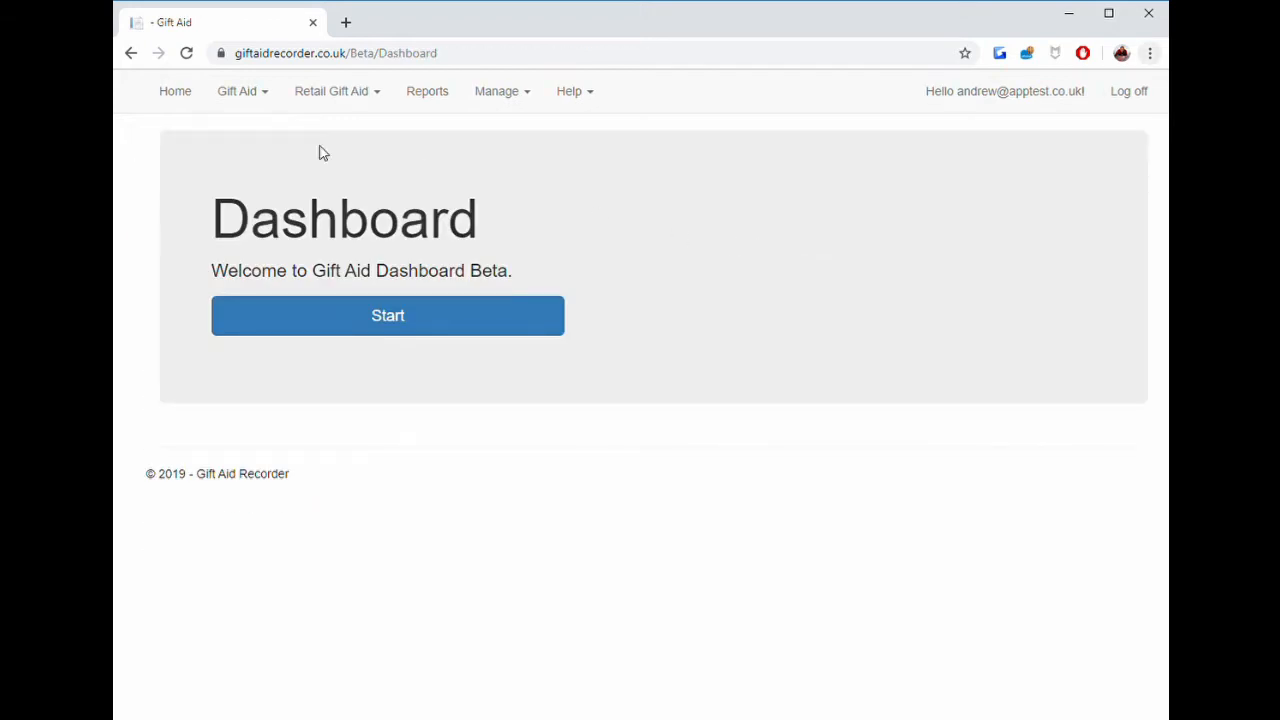
left_click(258, 97)
left_click(268, 176)
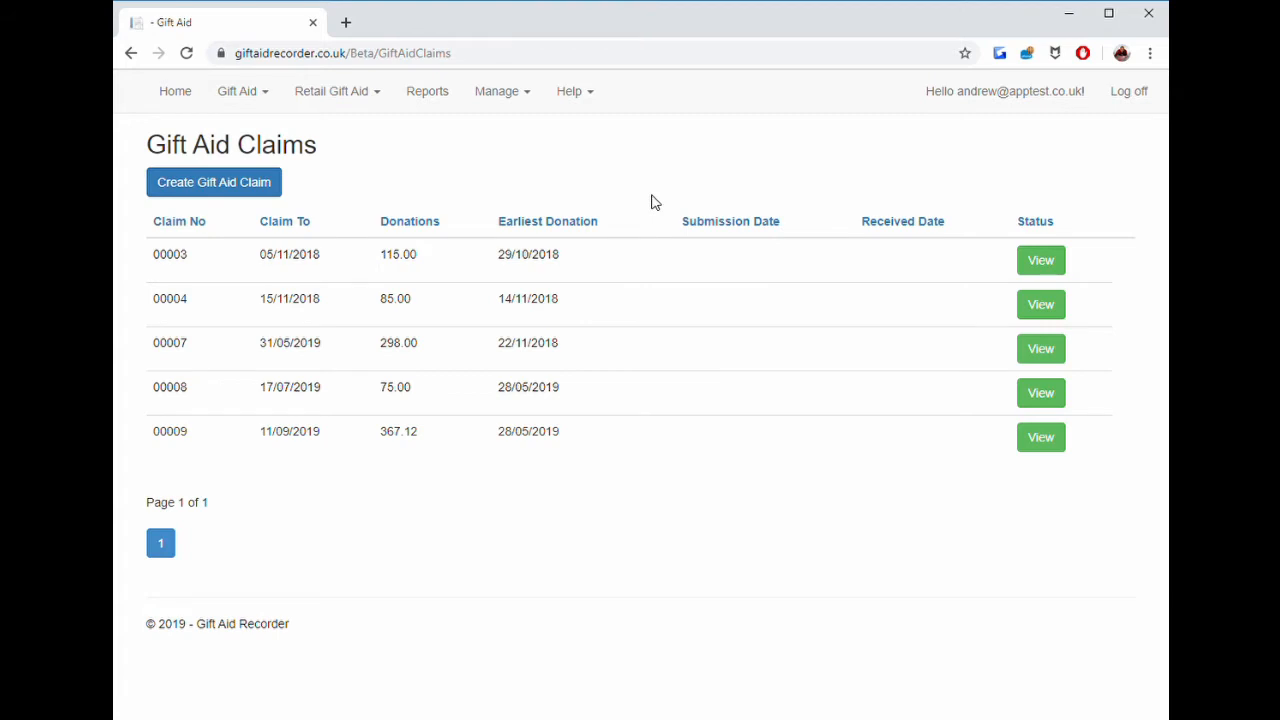
left_click(256, 190)
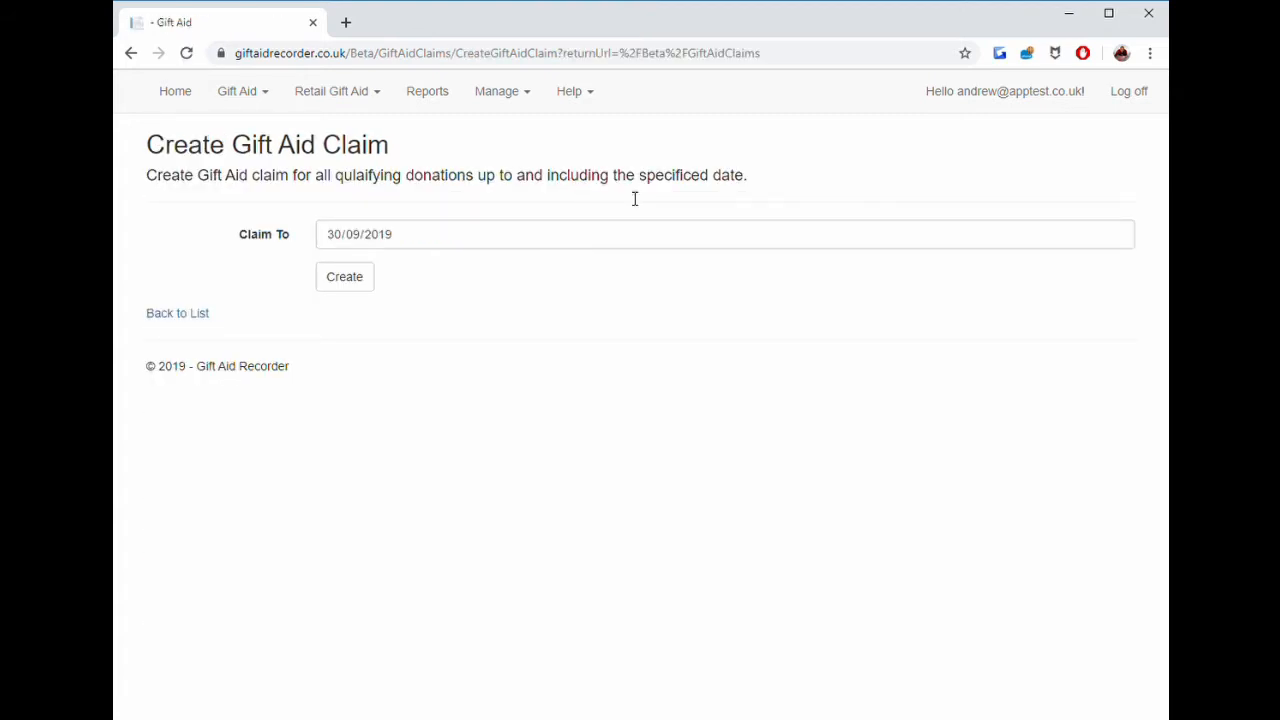
left_click(1115, 238)
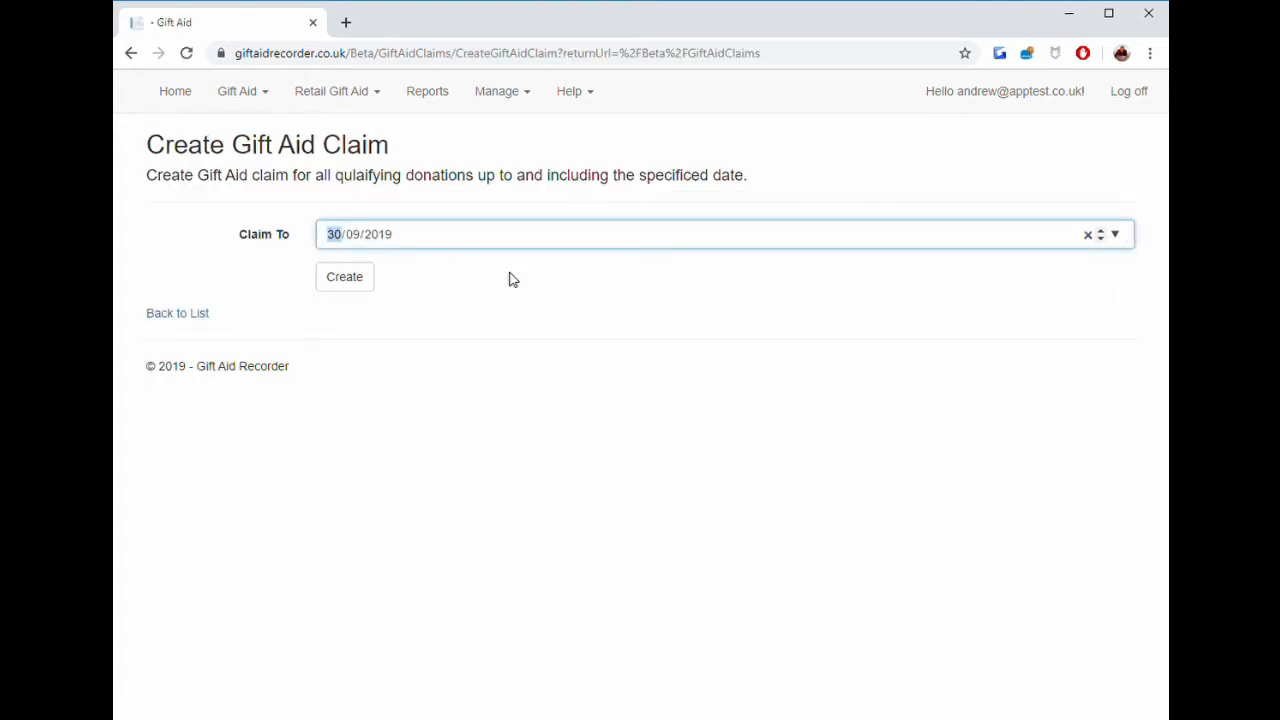
type("0810")
left_click(355, 287)
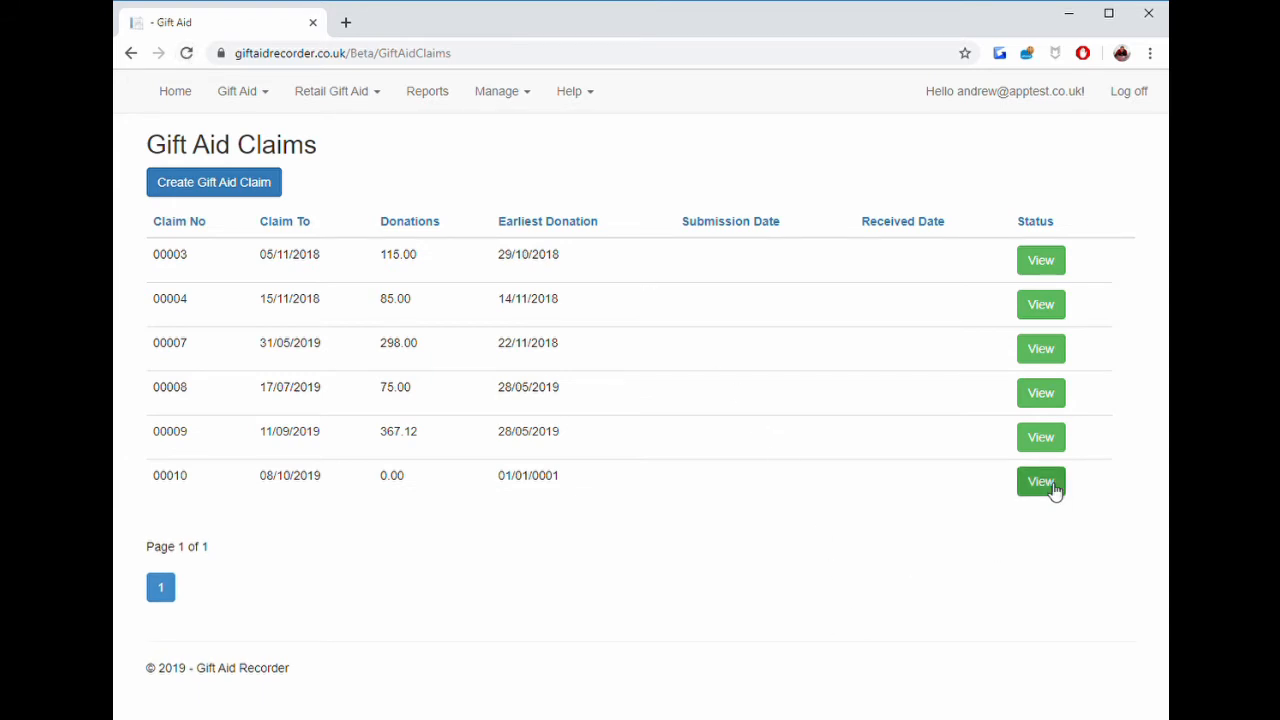
Open the new claim and download its donations schedule spreadsheet.
left_click(1041, 482)
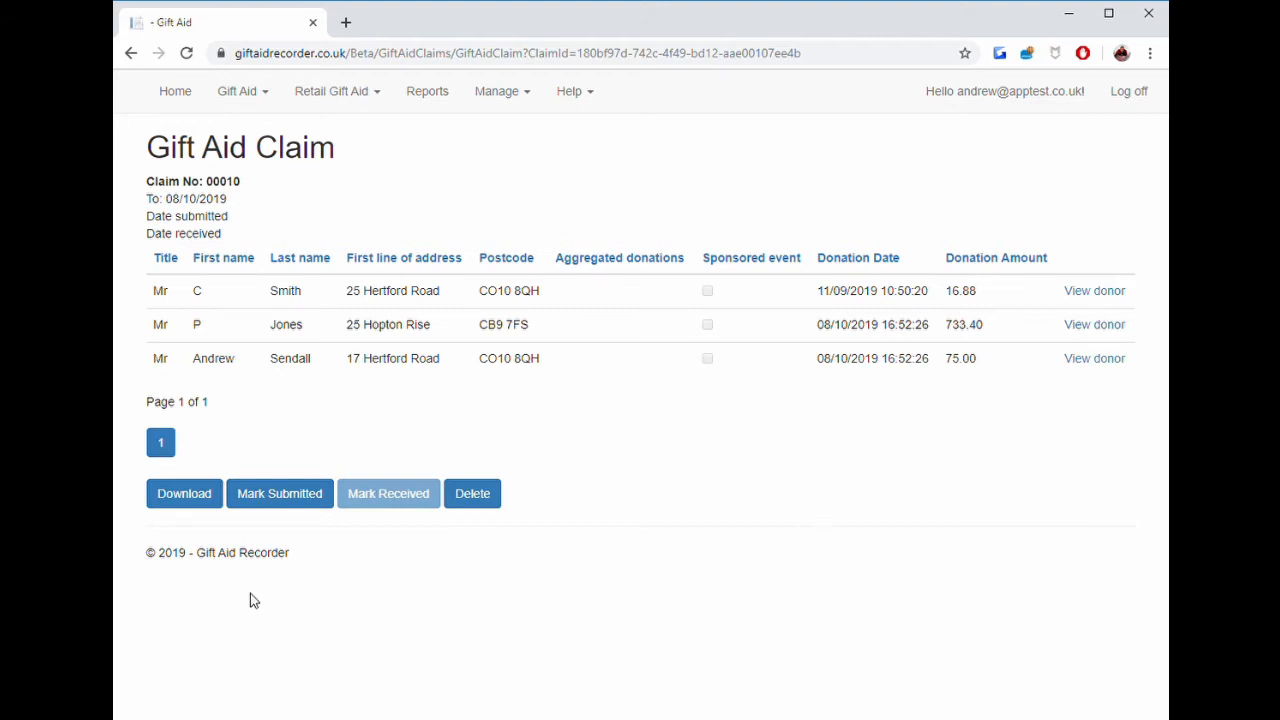
left_click(205, 503)
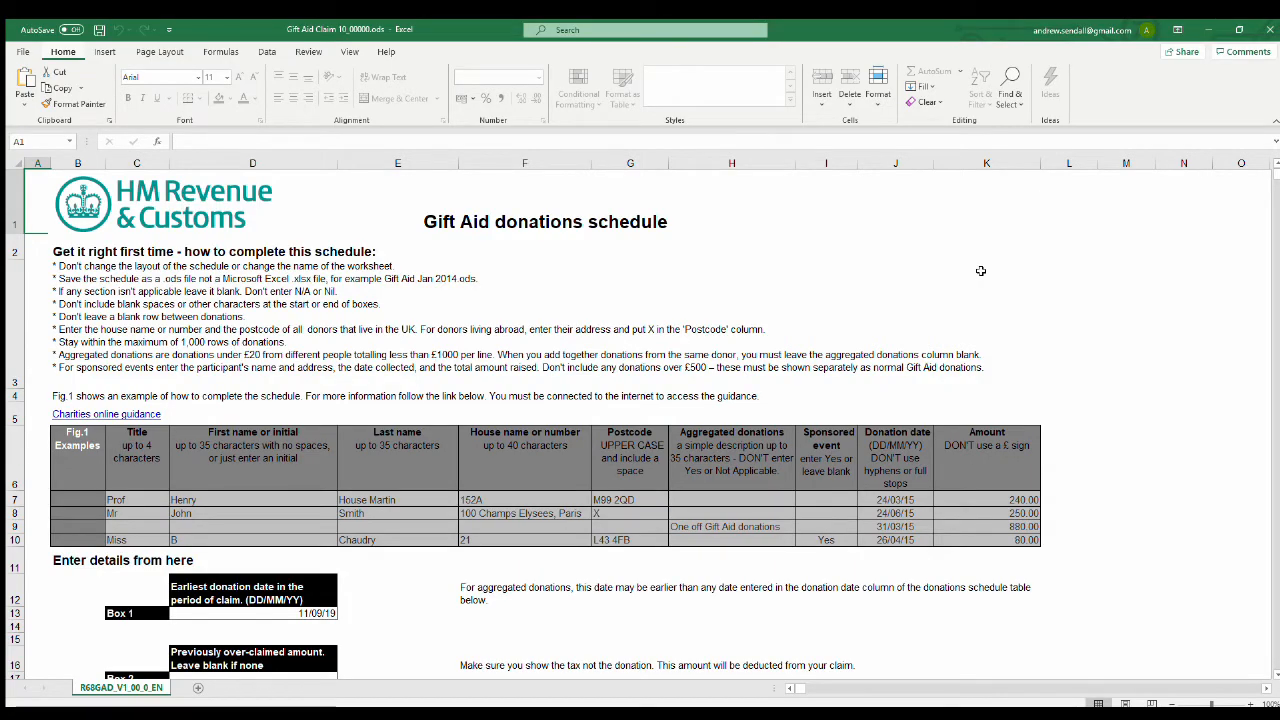
scroll(981, 270, "down", 2)
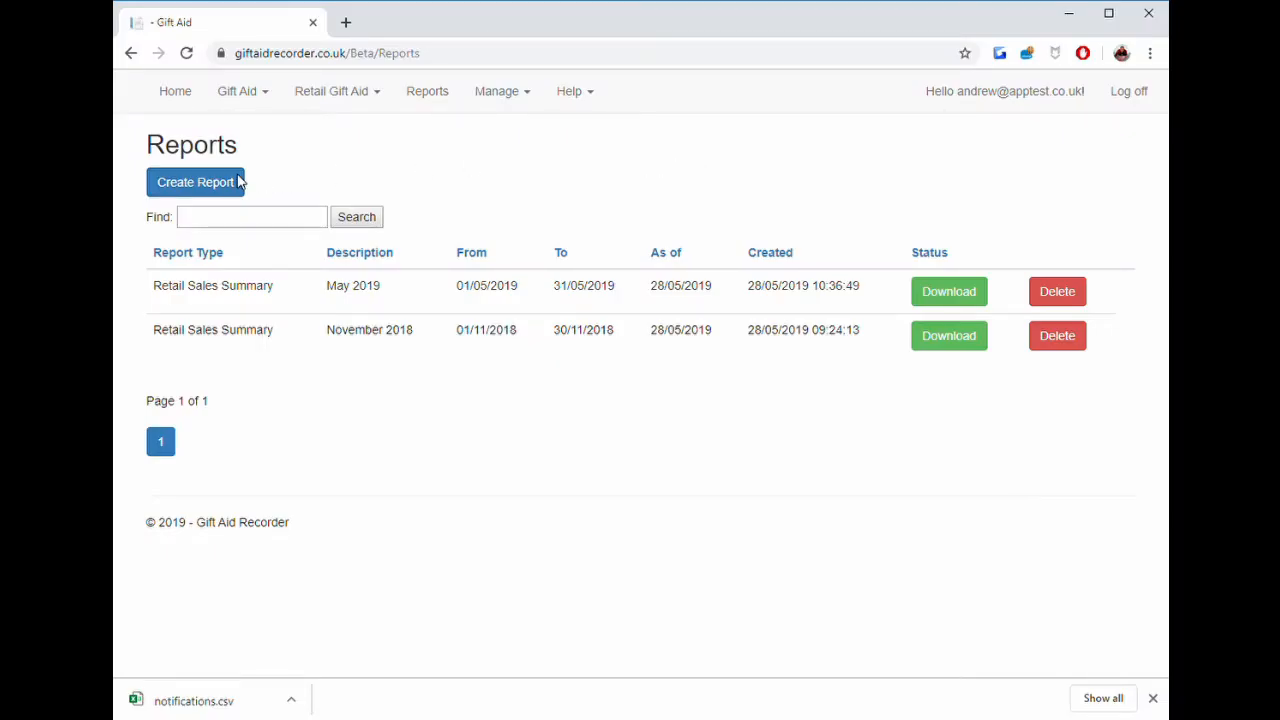
Create a Retail Sales Summary report described as Today, then view the Donors sheet of the downloaded spreadsheet.
left_click(214, 183)
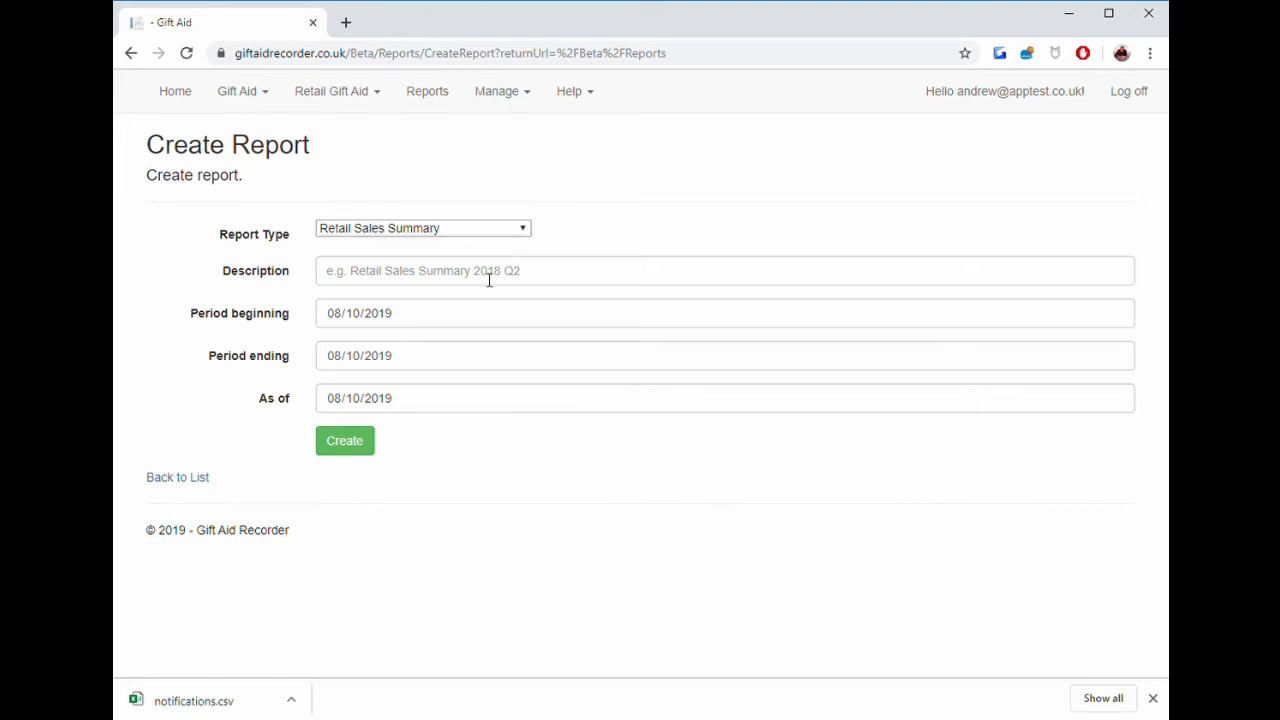
left_click(489, 281)
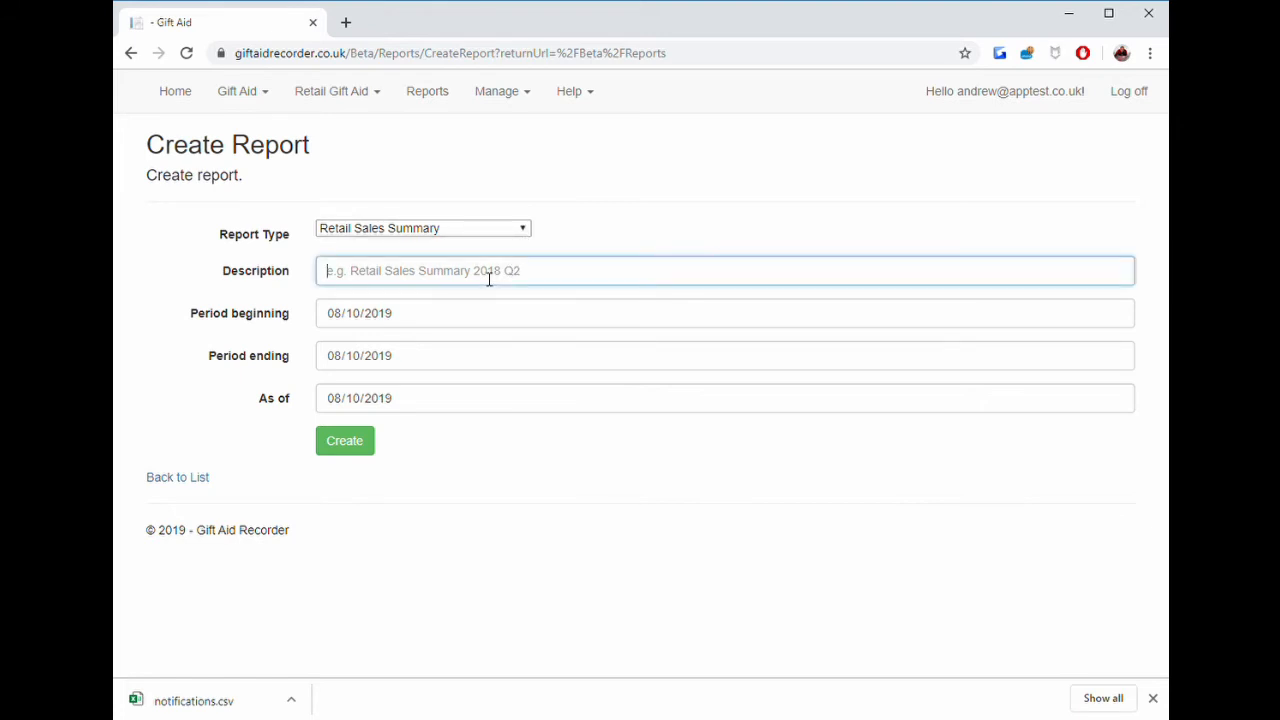
type("Today")
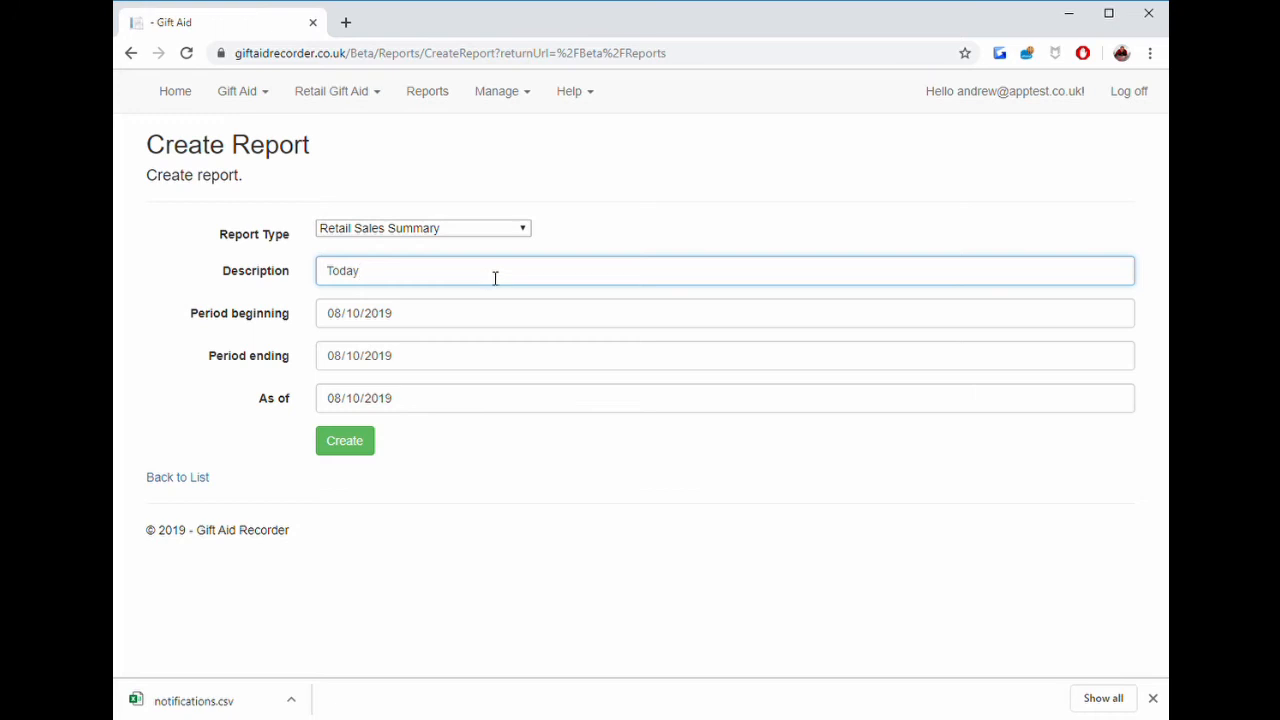
left_click(351, 448)
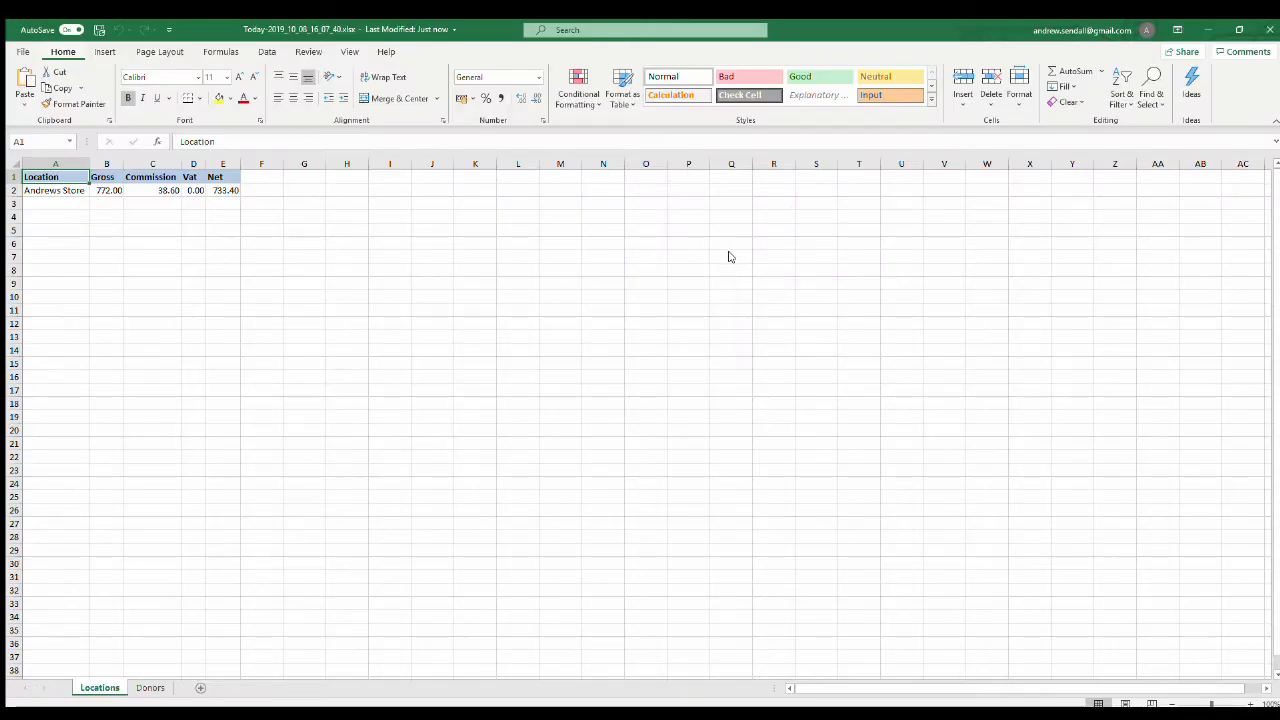
left_click(150, 688)
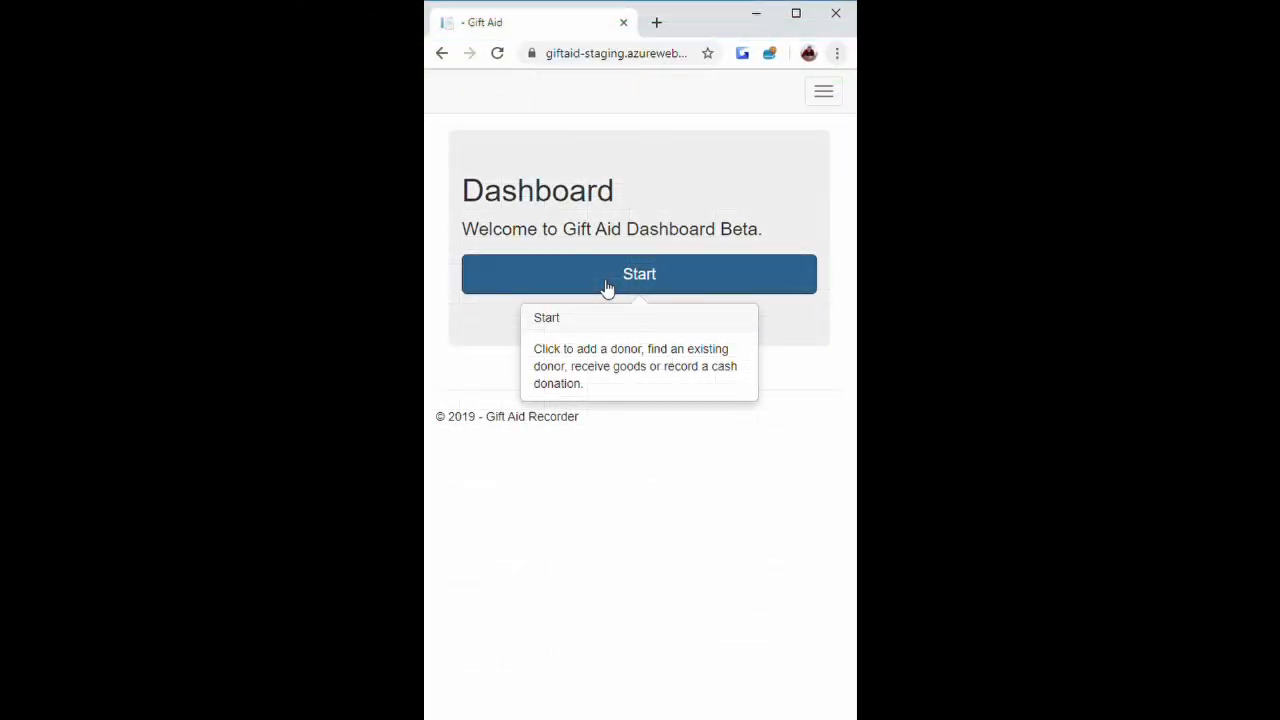
From the dashboard, search for the donor by last name, open their donor account and print their label.
left_click(607, 288)
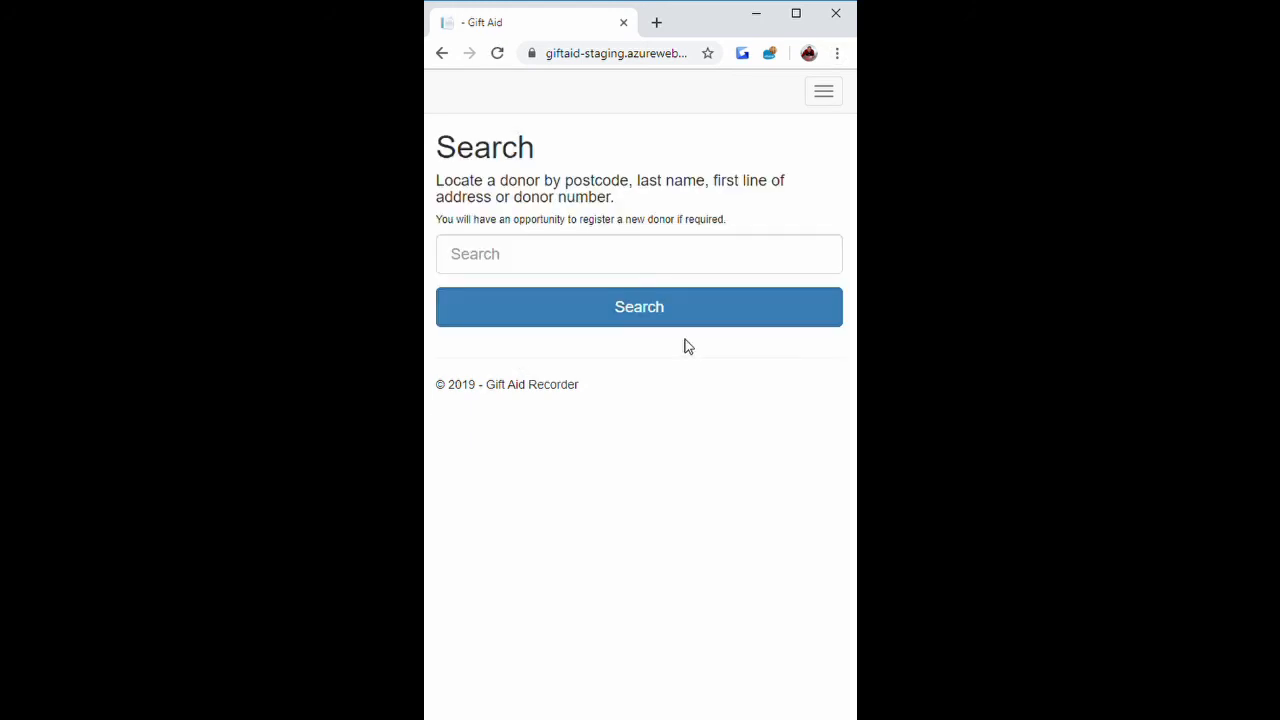
left_click(530, 261)
left_click(477, 301)
left_click(640, 306)
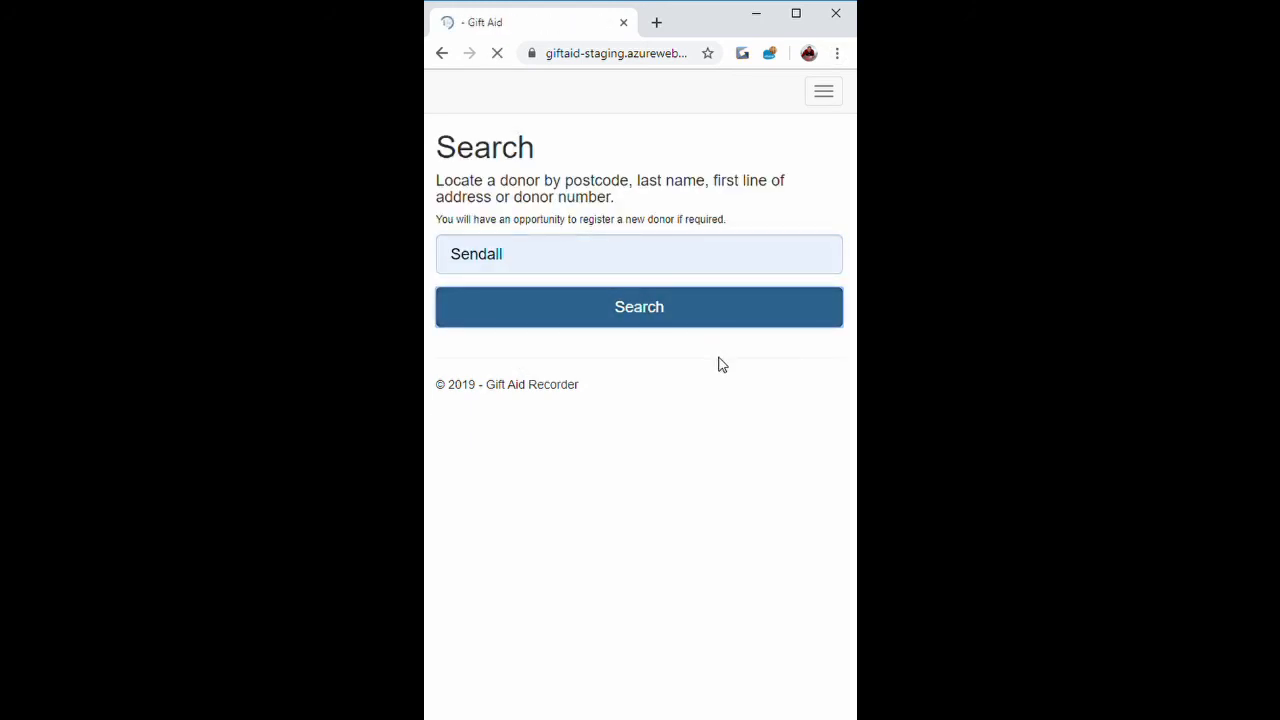
left_click(578, 322)
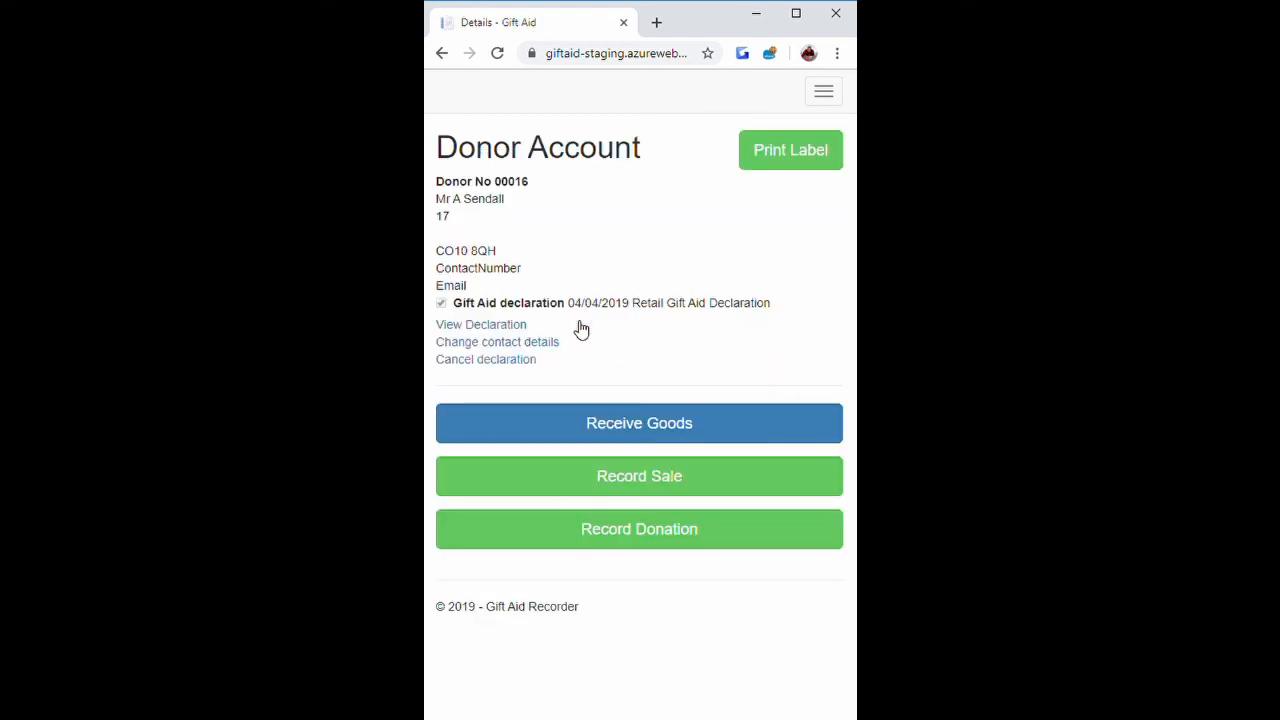
left_click(827, 160)
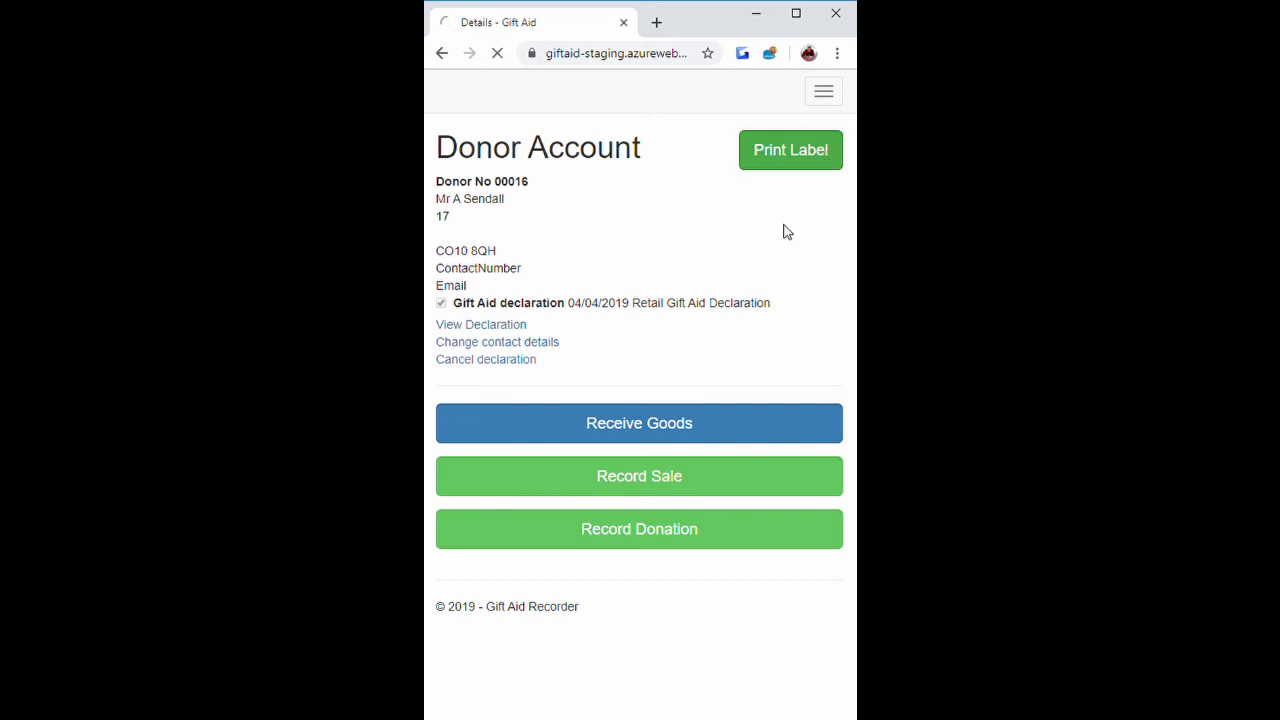